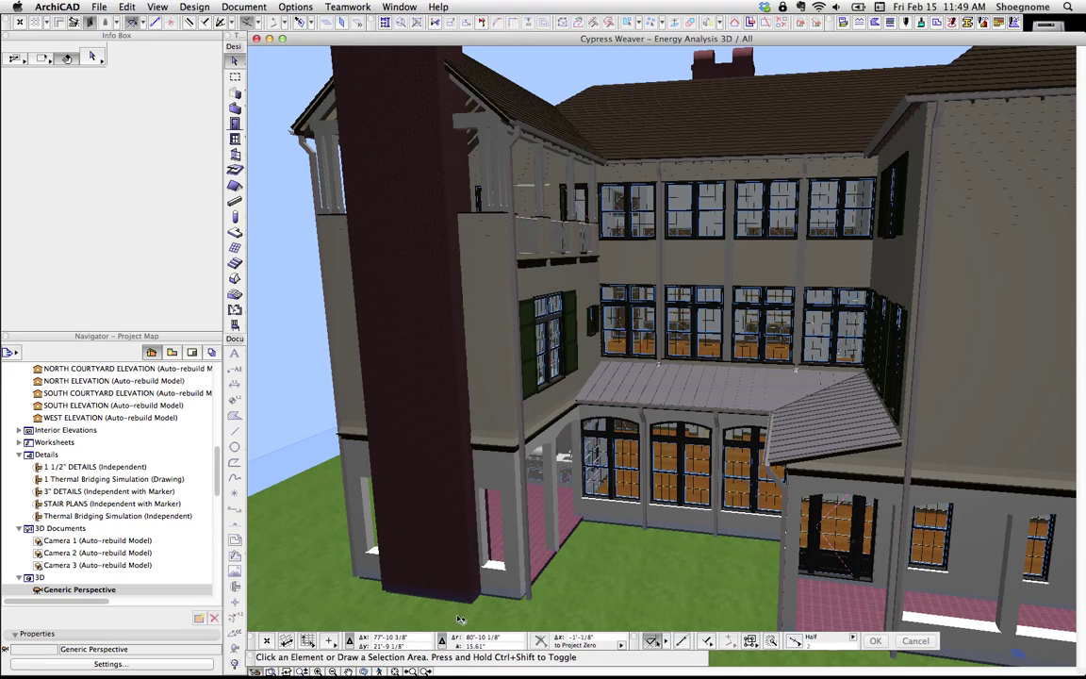
Step: Zoom to the grill close-up and inspect the grill top, base, dial, handle and range hood
{"action": "left_click", "coordinate": [427, 671]}
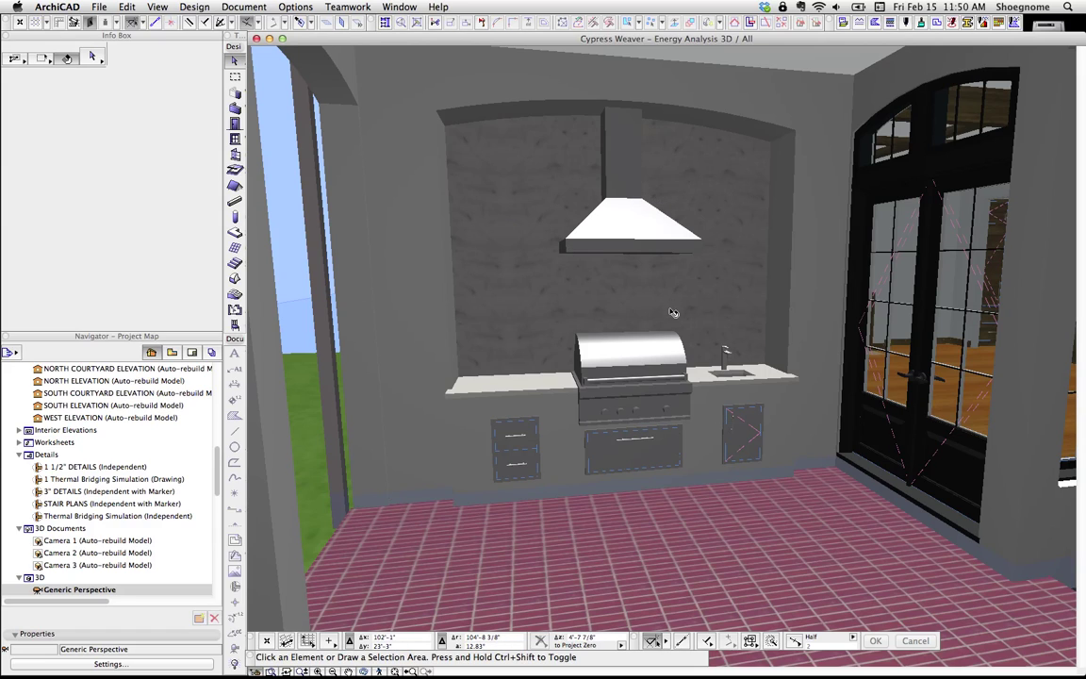
{"action": "left_click", "coordinate": [662, 356]}
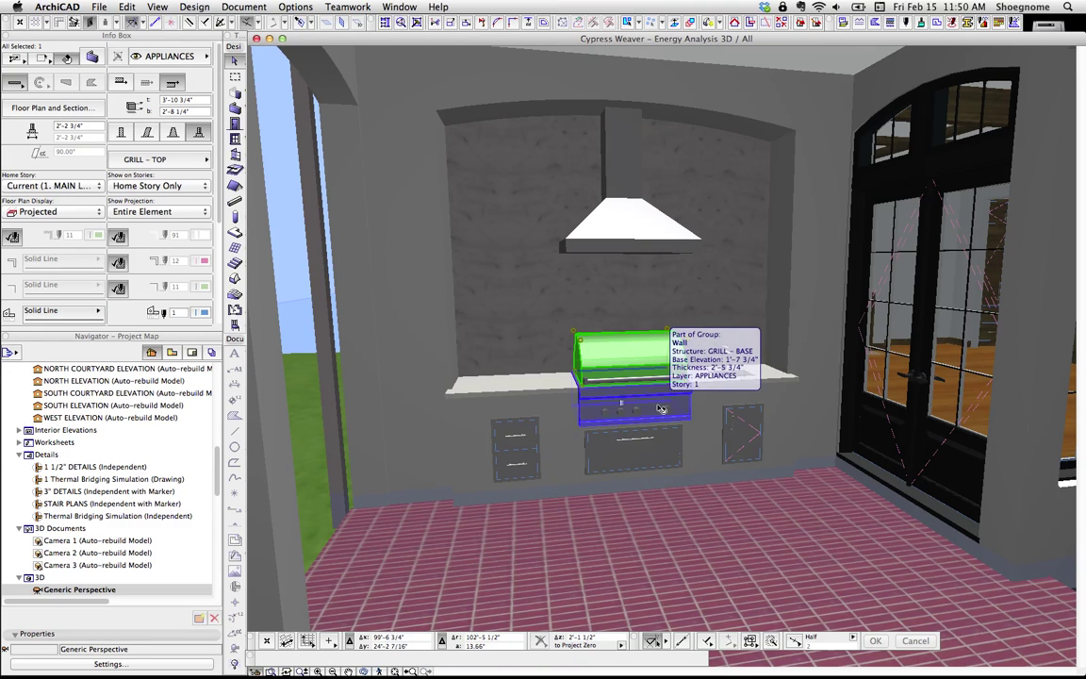
{"action": "left_click", "coordinate": [637, 416]}
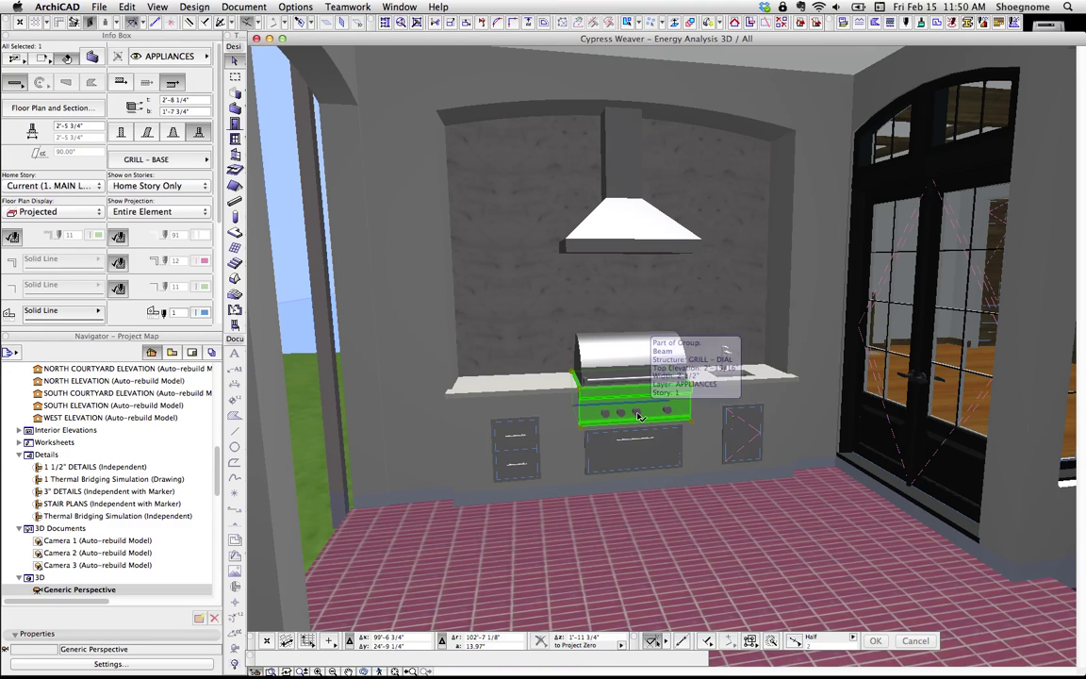
{"action": "left_click", "coordinate": [637, 415]}
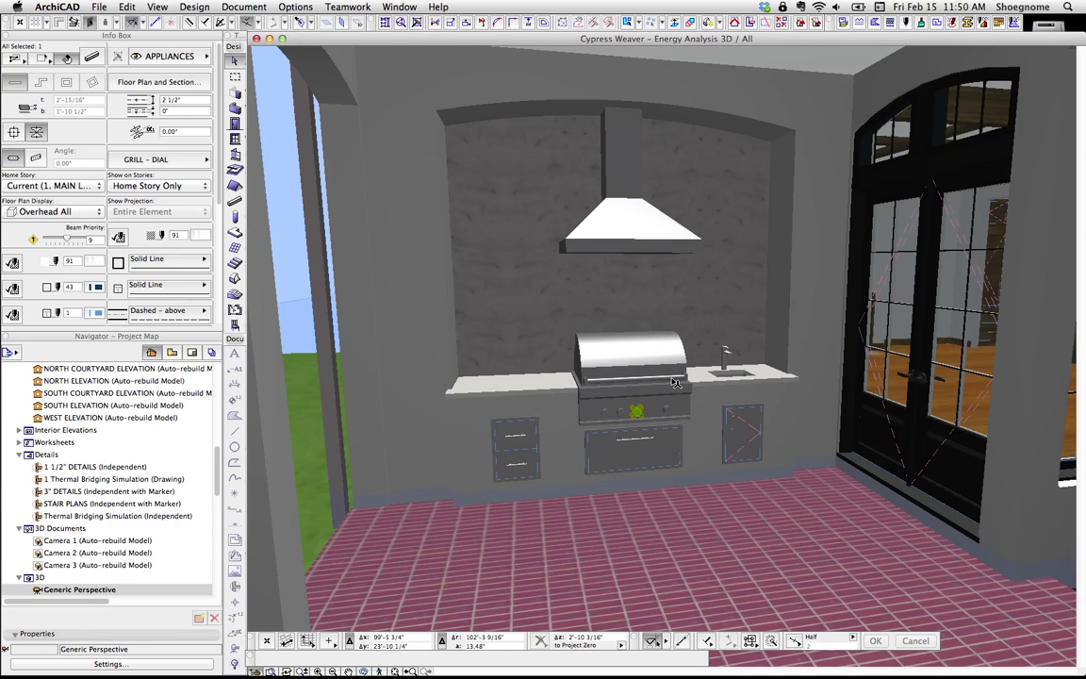
{"action": "left_click", "coordinate": [583, 377]}
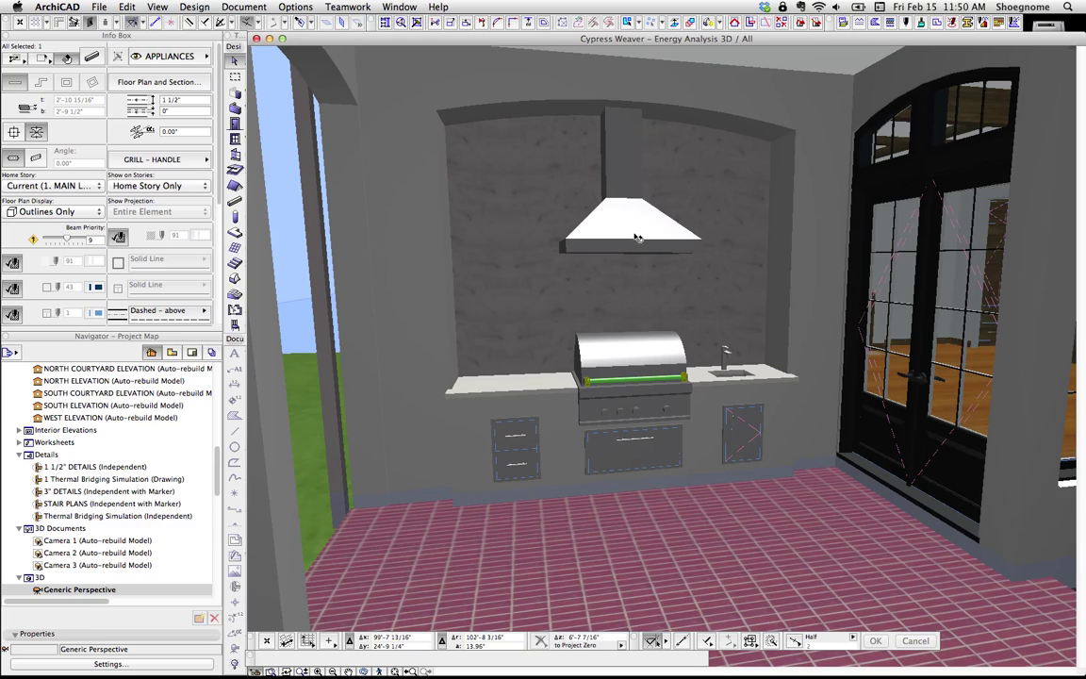
{"action": "left_click", "coordinate": [650, 200]}
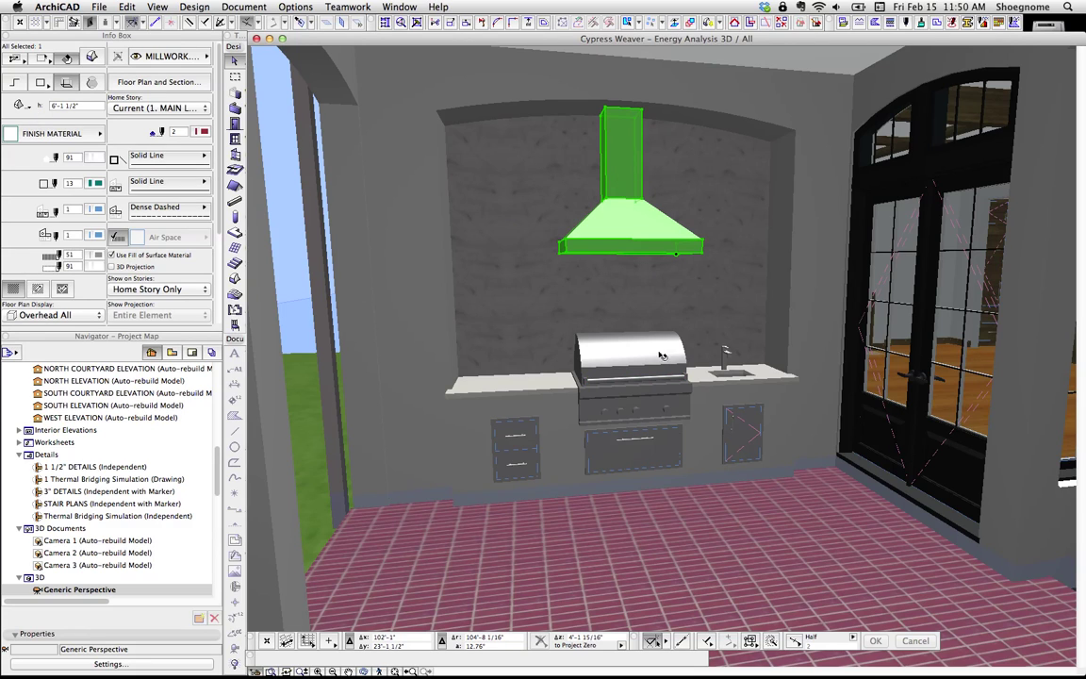
{"action": "key", "text": "Escape"}
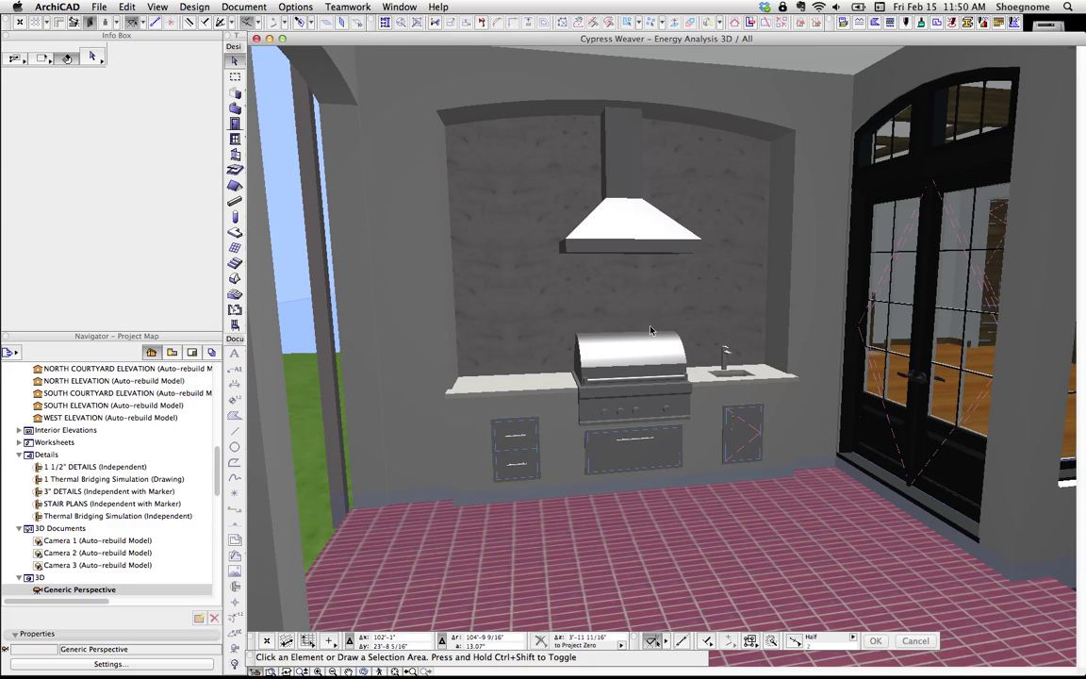
{"action": "mouse_move", "coordinate": [705, 652]}
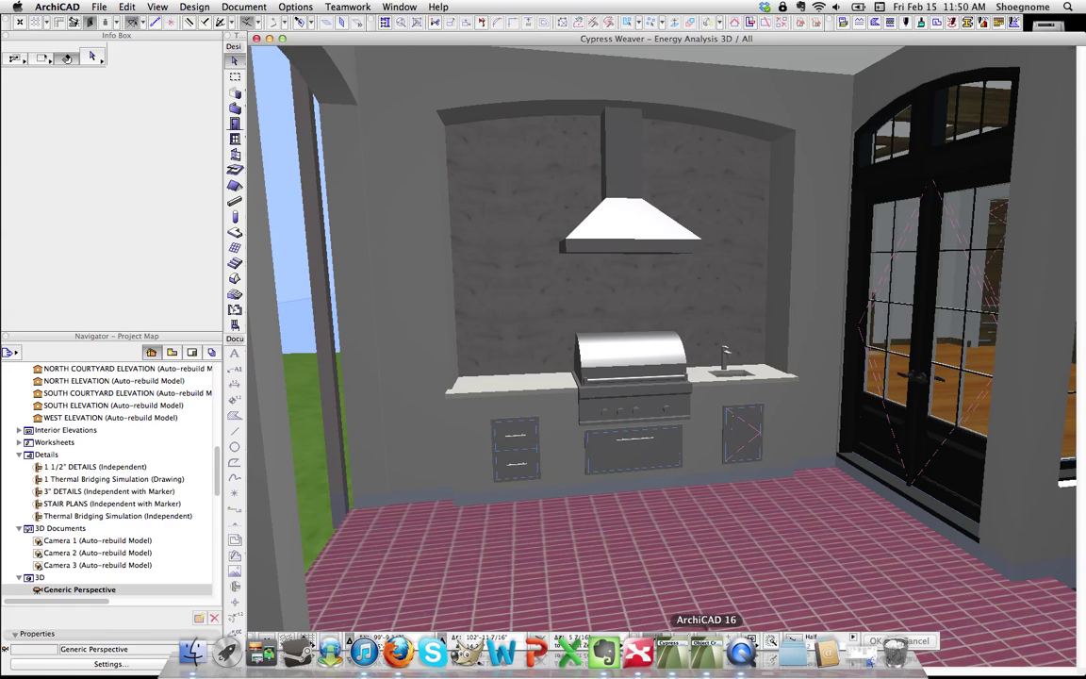
Step: Switch to the Object Creator project and orbit its 3D view to a left-side angle on the outdoor kitchen
{"action": "left_click", "coordinate": [699, 659]}
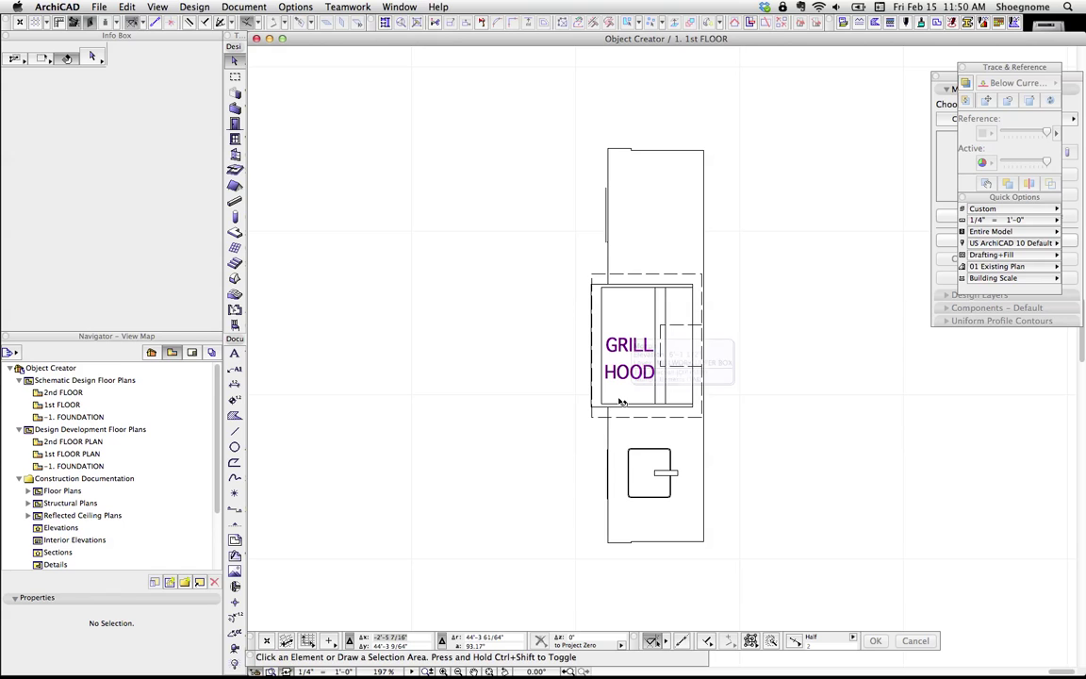
{"action": "key", "text": "F5"}
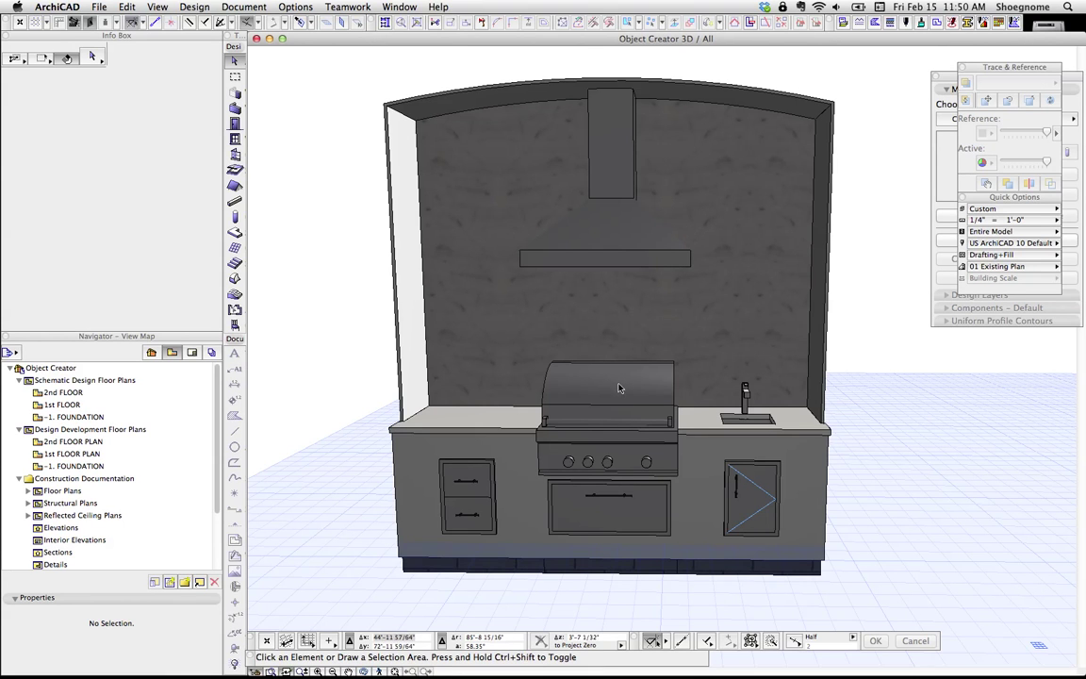
{"action": "key", "text": "o"}
{"action": "mouse_move", "coordinate": [579, 296]}
{"action": "left_mouse_down"}
{"action": "mouse_move", "coordinate": [647, 384]}
{"action": "mouse_move", "coordinate": [513, 377]}
{"action": "left_mouse_up"}
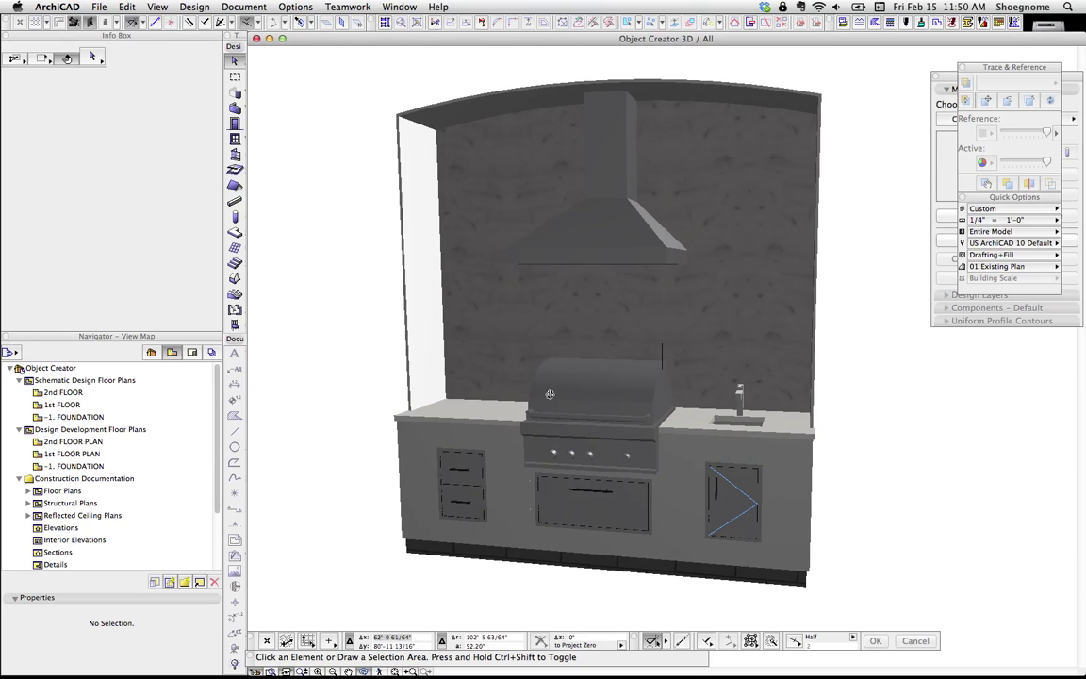
{"action": "left_click_drag", "start_coordinate": [513, 376], "coordinate": [539, 377]}
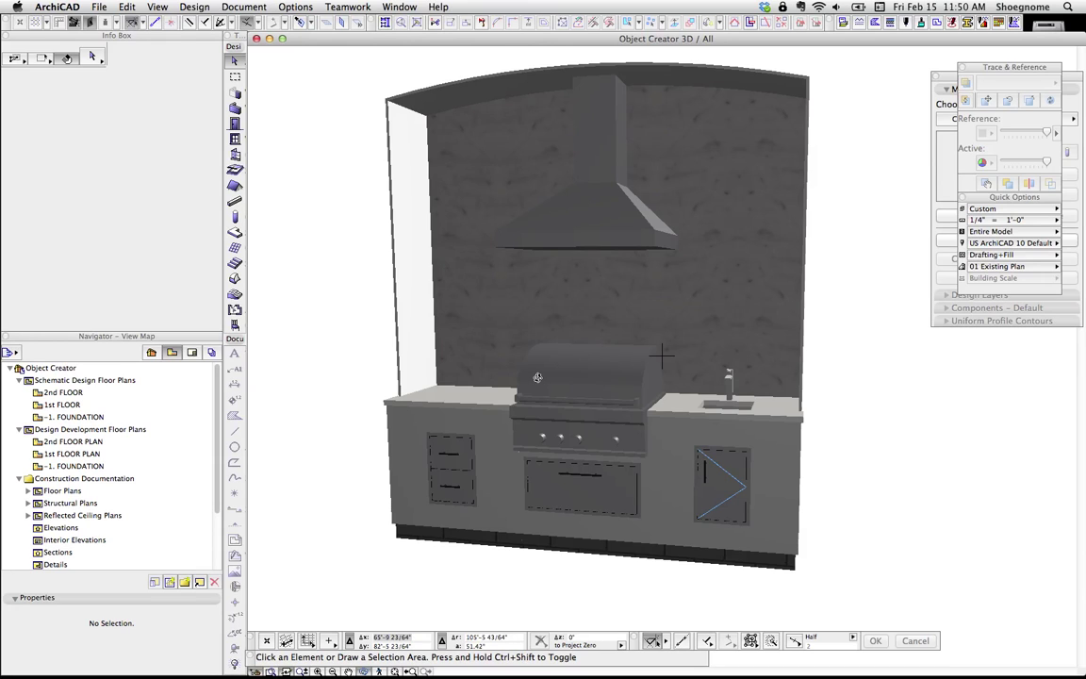
{"action": "key", "text": "Escape"}
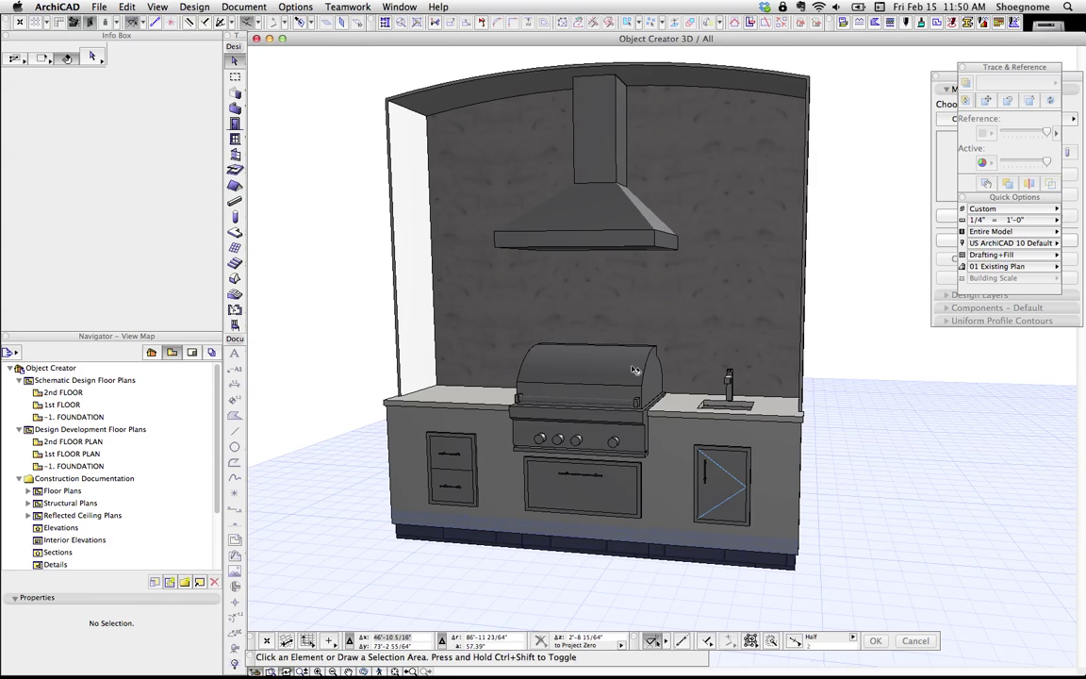
{"action": "left_click", "coordinate": [566, 351]}
{"action": "key", "text": "Escape"}
Step: Change the grill lid's Info Box ID from WL19 to 'hood', leaving nothing selected
{"action": "left_click", "coordinate": [629, 400]}
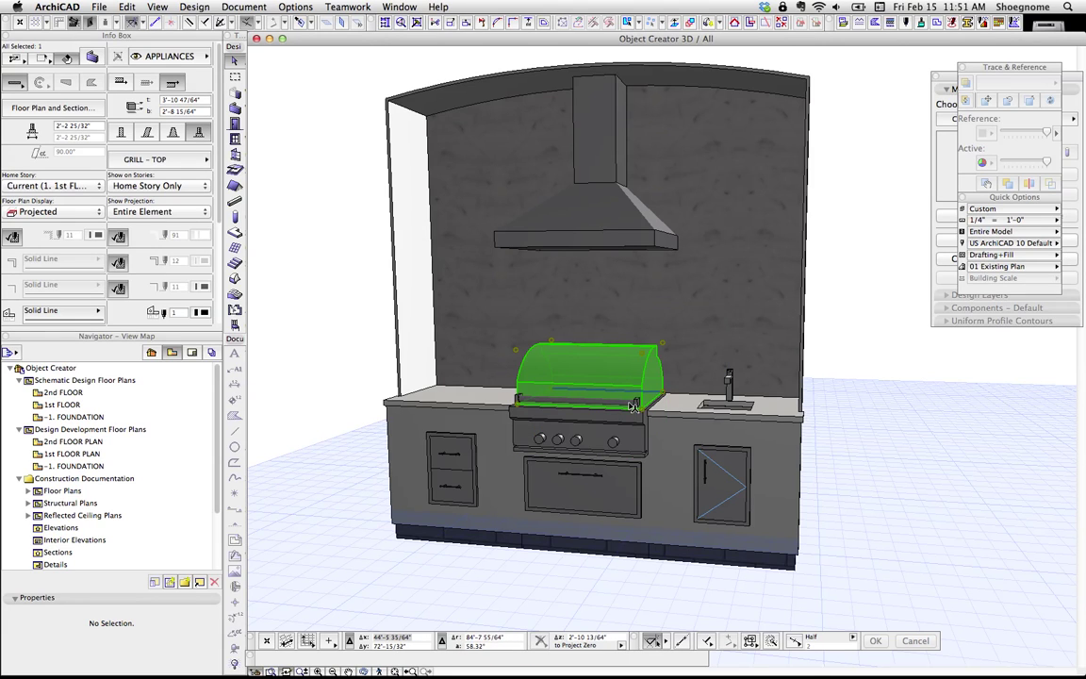
{"action": "scroll", "coordinate": [162, 289], "scroll_direction": "down", "scroll_amount": 5}
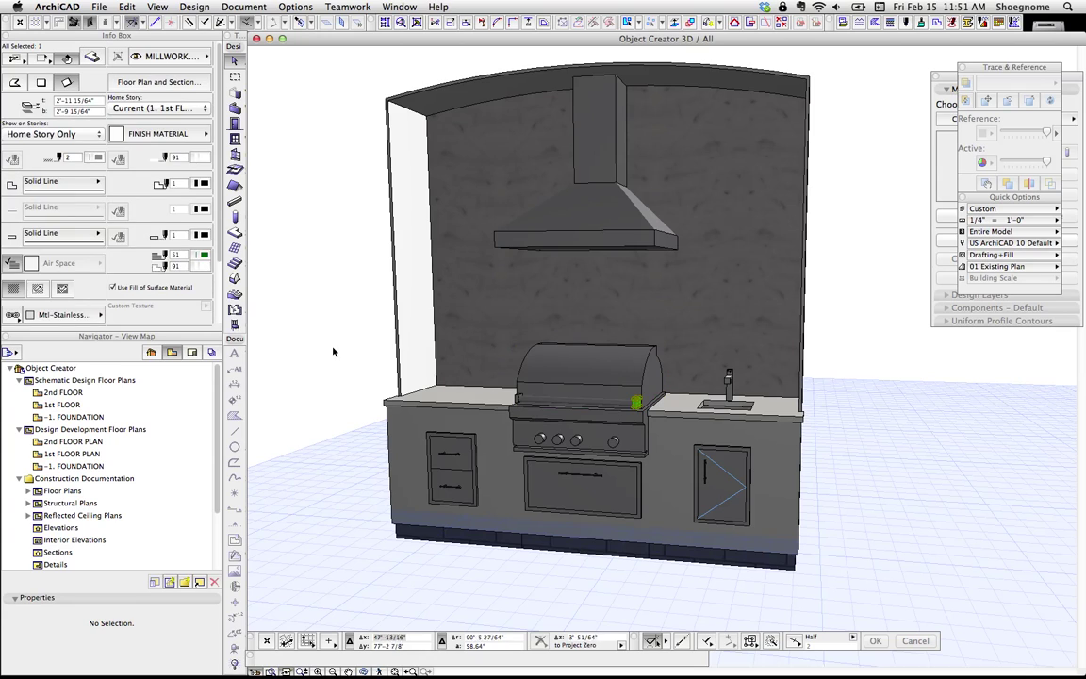
{"action": "left_click", "coordinate": [36, 256]}
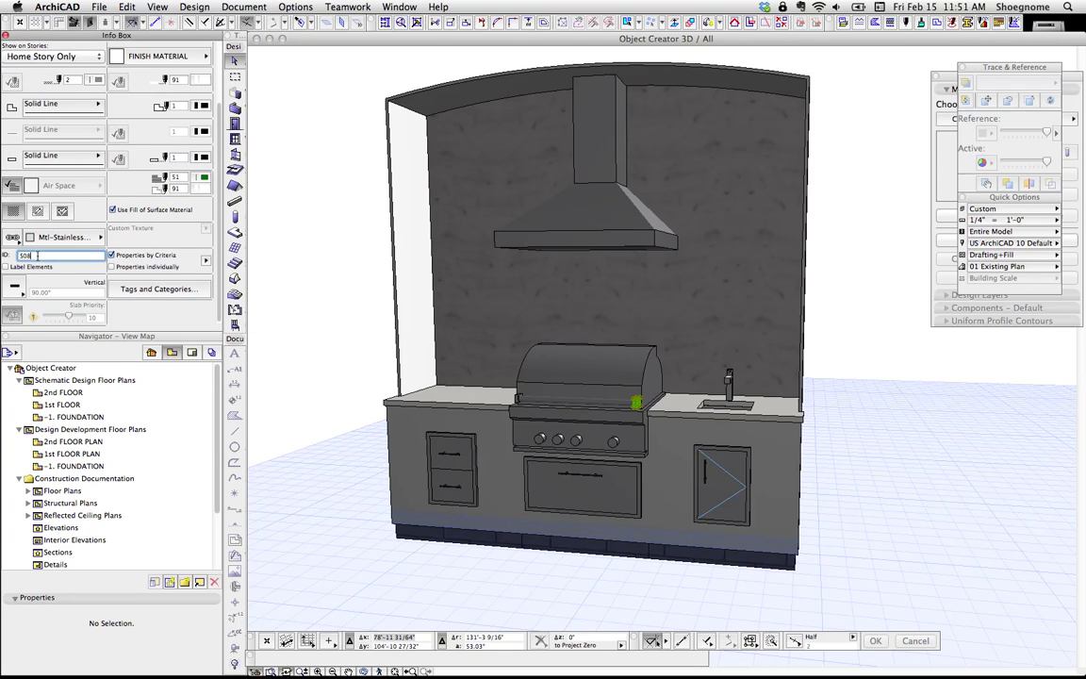
{"action": "left_click", "coordinate": [612, 367]}
{"action": "scroll", "coordinate": [151, 250], "scroll_direction": "down", "scroll_amount": 3}
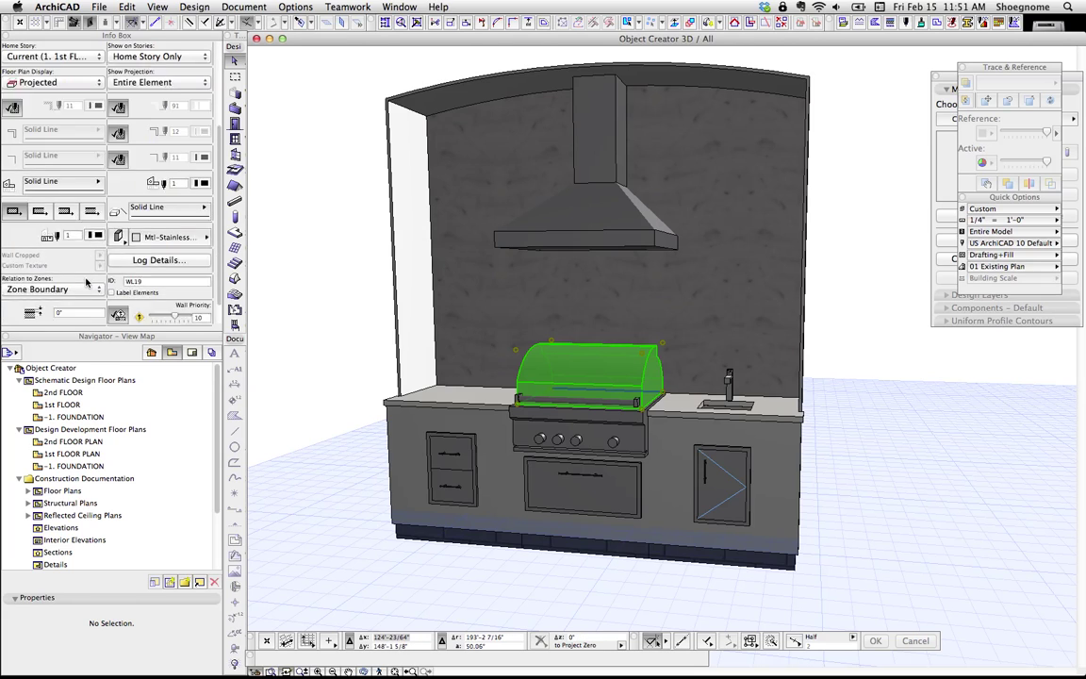
{"action": "left_click", "coordinate": [134, 256]}
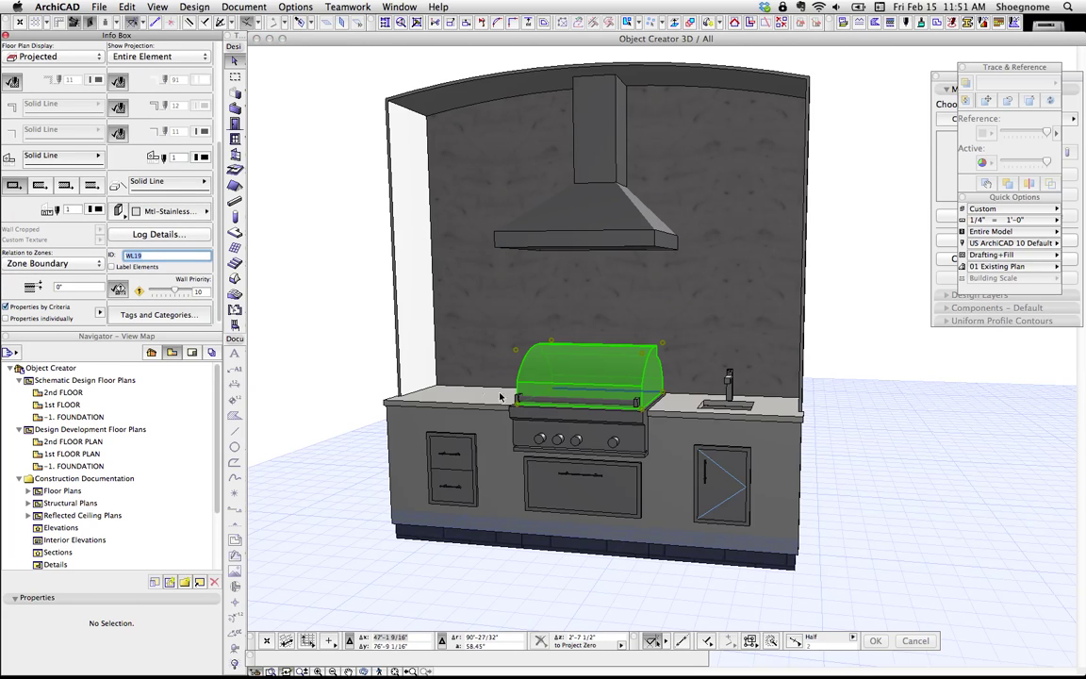
{"action": "left_click", "coordinate": [542, 441]}
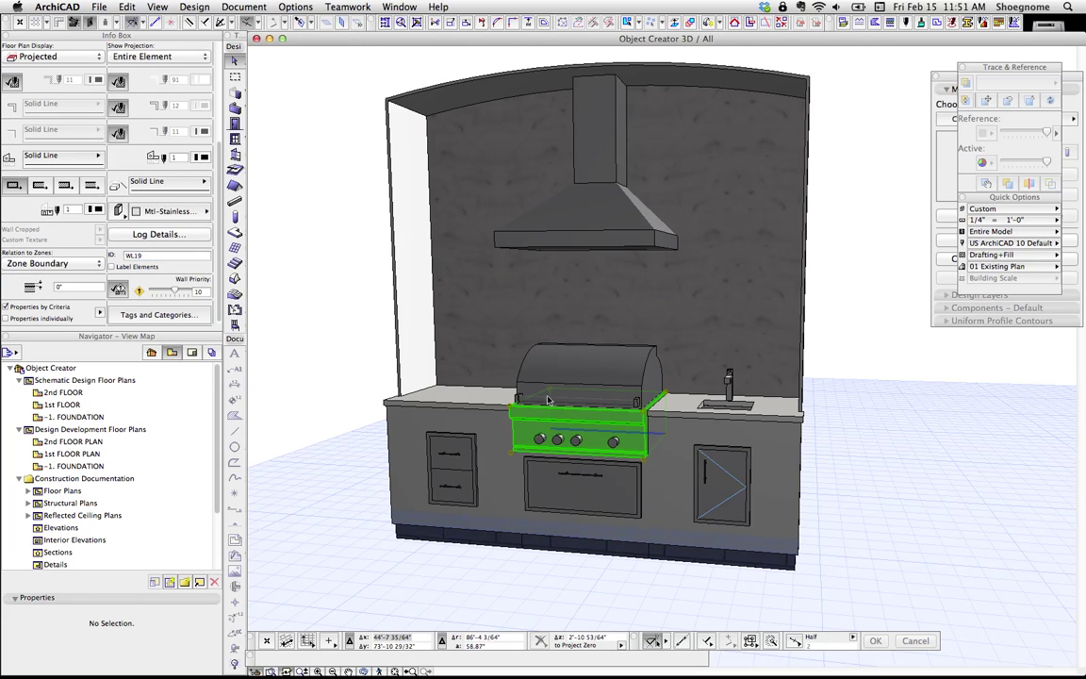
{"action": "left_click", "coordinate": [454, 568]}
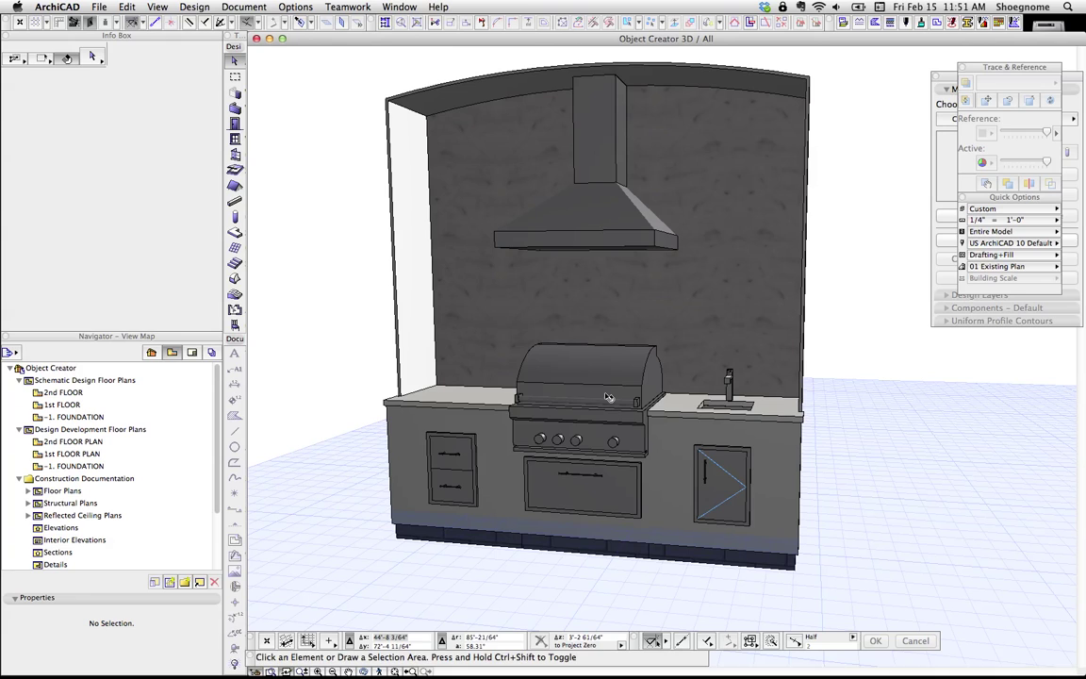
{"action": "left_click", "coordinate": [620, 377]}
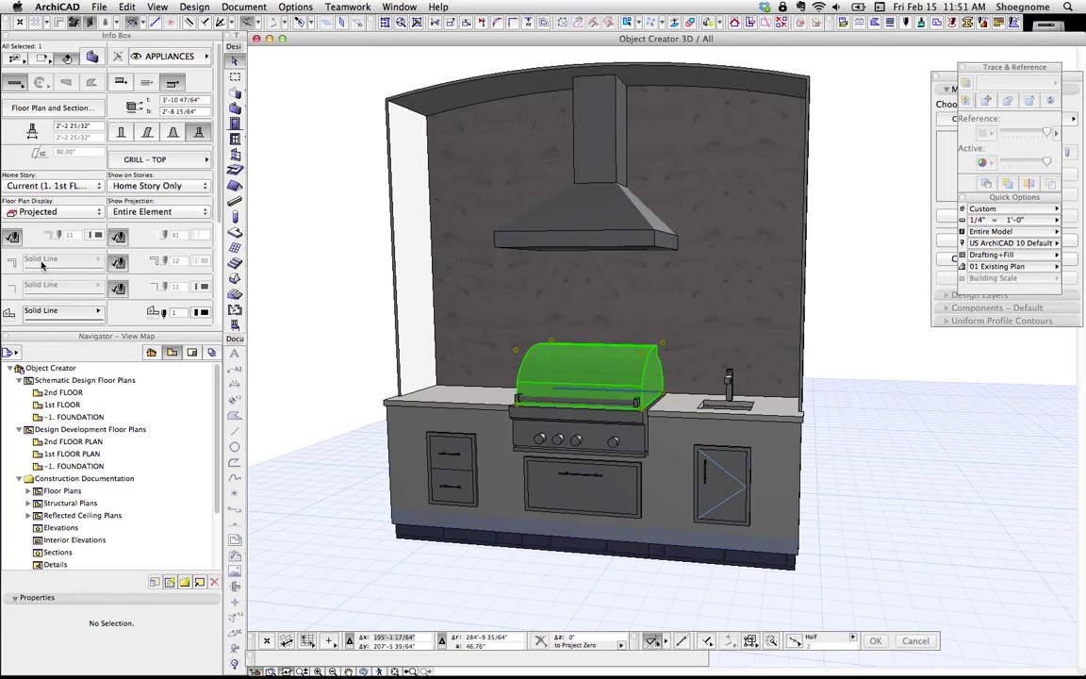
{"action": "scroll", "coordinate": [141, 254], "scroll_direction": "down", "scroll_amount": 4}
{"action": "left_click", "coordinate": [151, 282]}
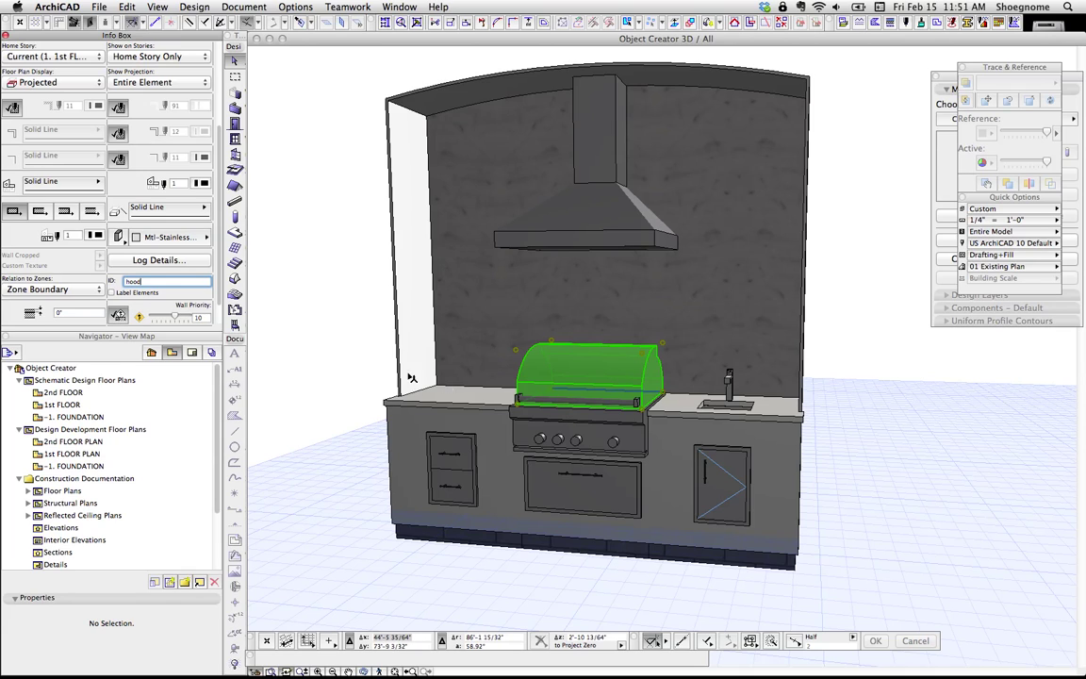
{"action": "left_click", "coordinate": [369, 368]}
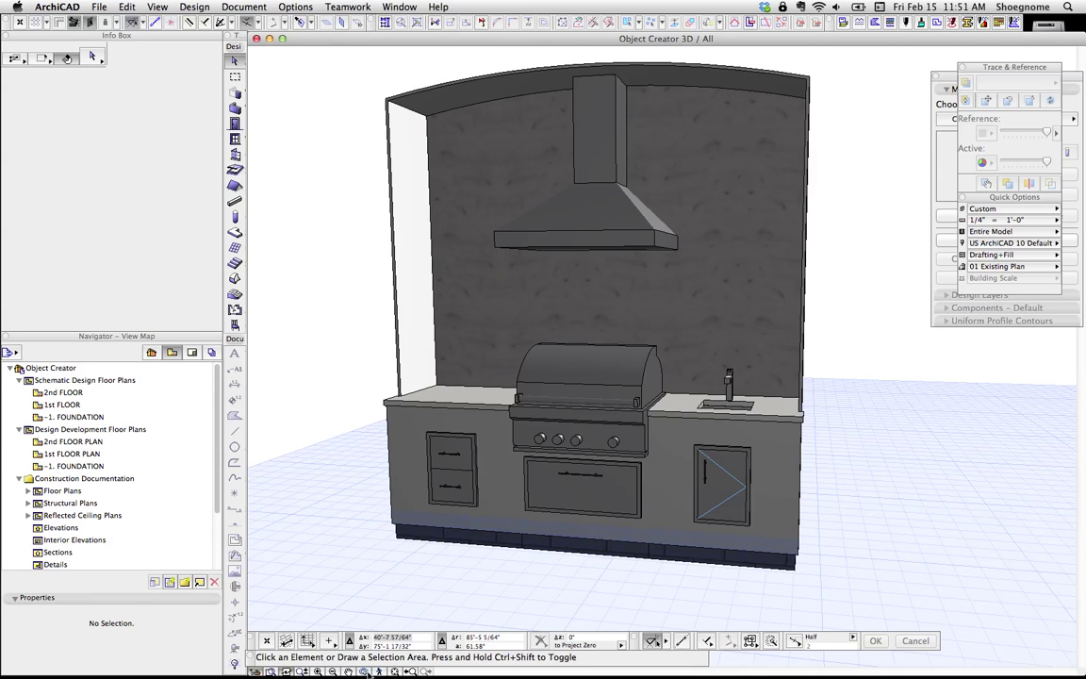
{"action": "left_click", "coordinate": [378, 671]}
{"action": "left_click_drag", "start_coordinate": [928, 480], "coordinate": [698, 361]}
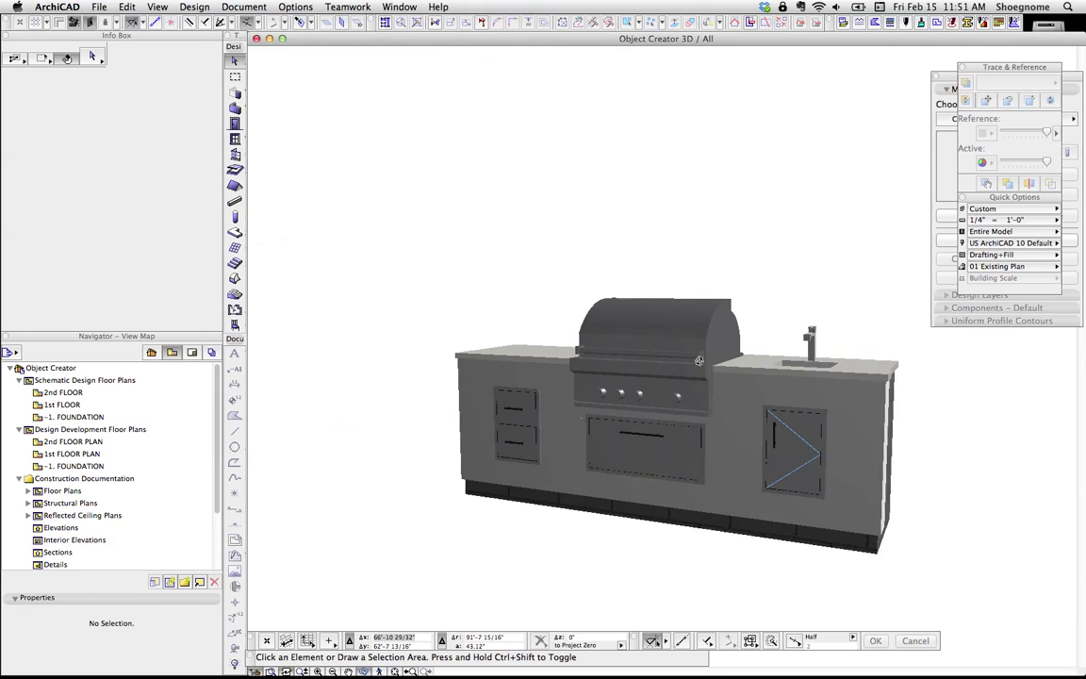
{"action": "scroll", "coordinate": [626, 329], "scroll_direction": "up", "scroll_amount": 2}
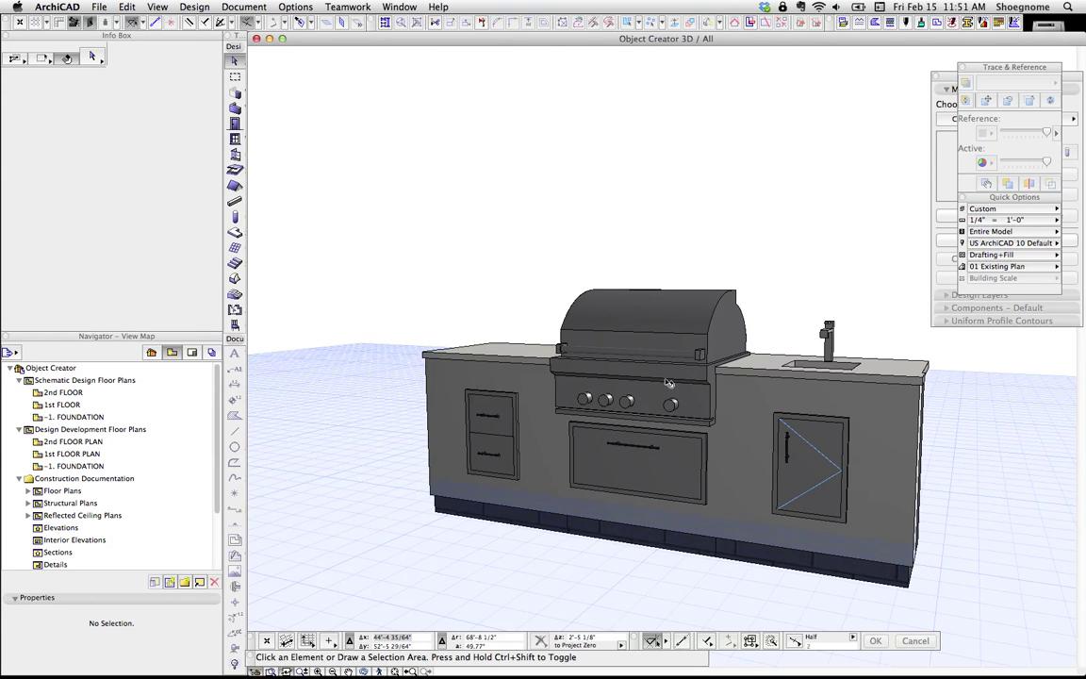
{"action": "left_click", "coordinate": [667, 382]}
{"action": "scroll", "coordinate": [163, 253], "scroll_direction": "down", "scroll_amount": 5}
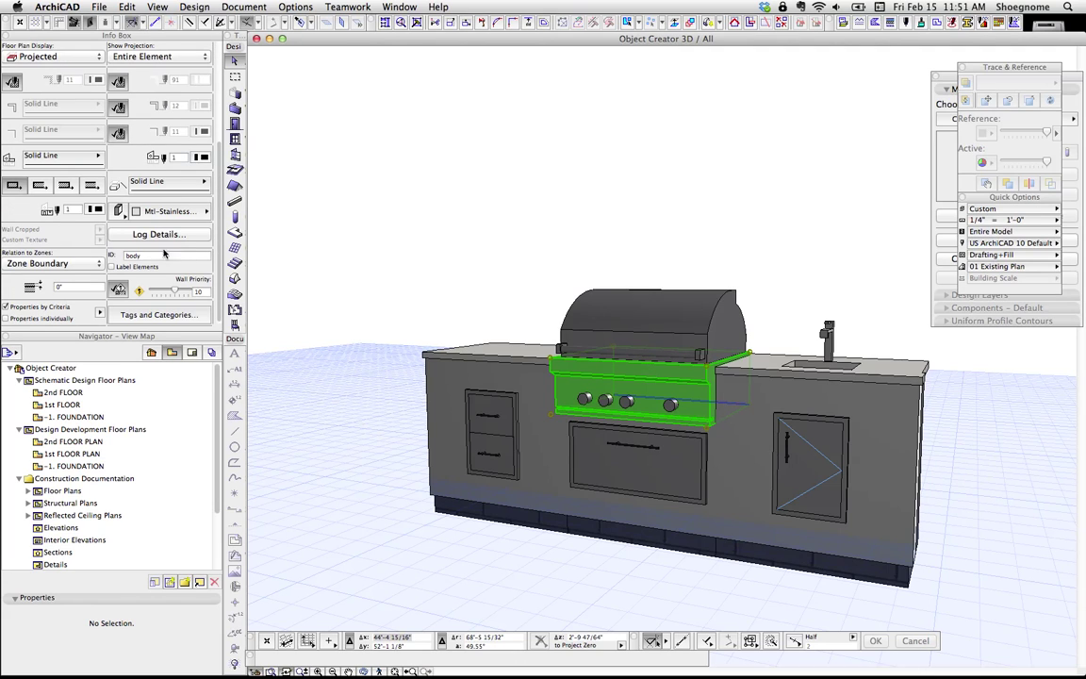
{"action": "key", "text": "super+d"}
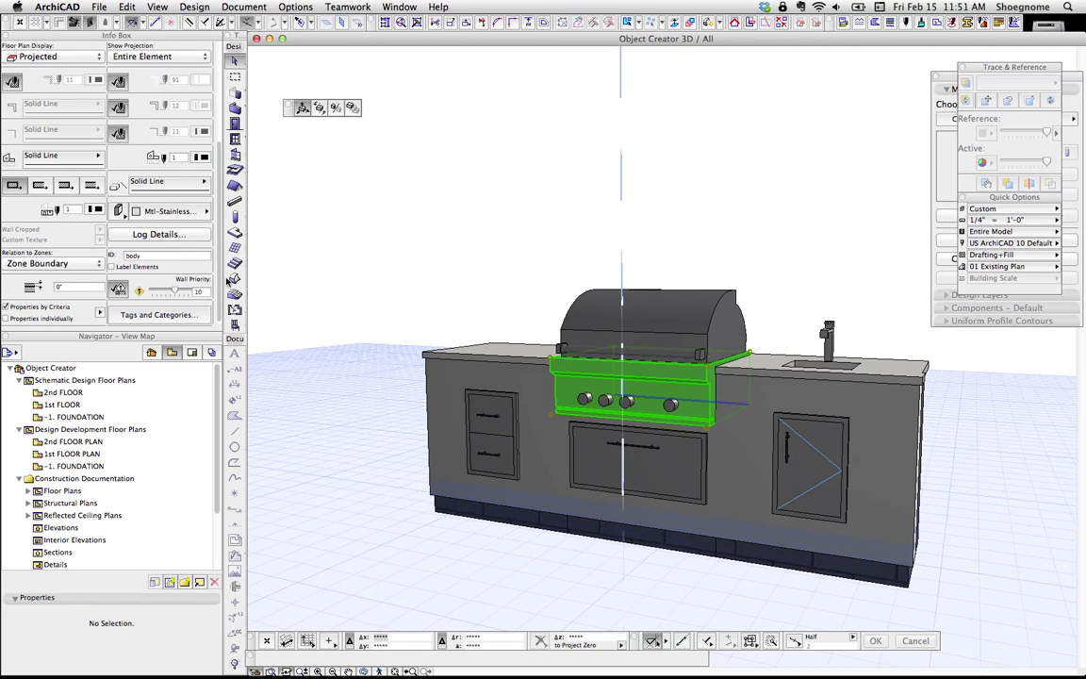
{"action": "left_click", "coordinate": [630, 403]}
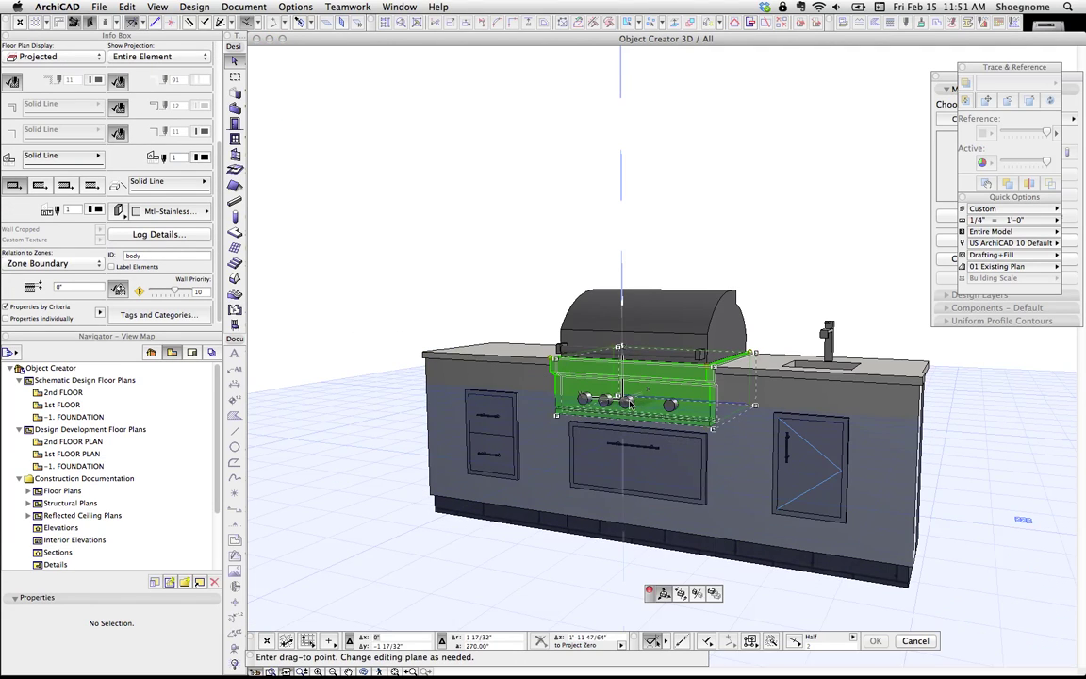
{"action": "key", "text": "Escape"}
{"action": "key", "text": "Escape"}
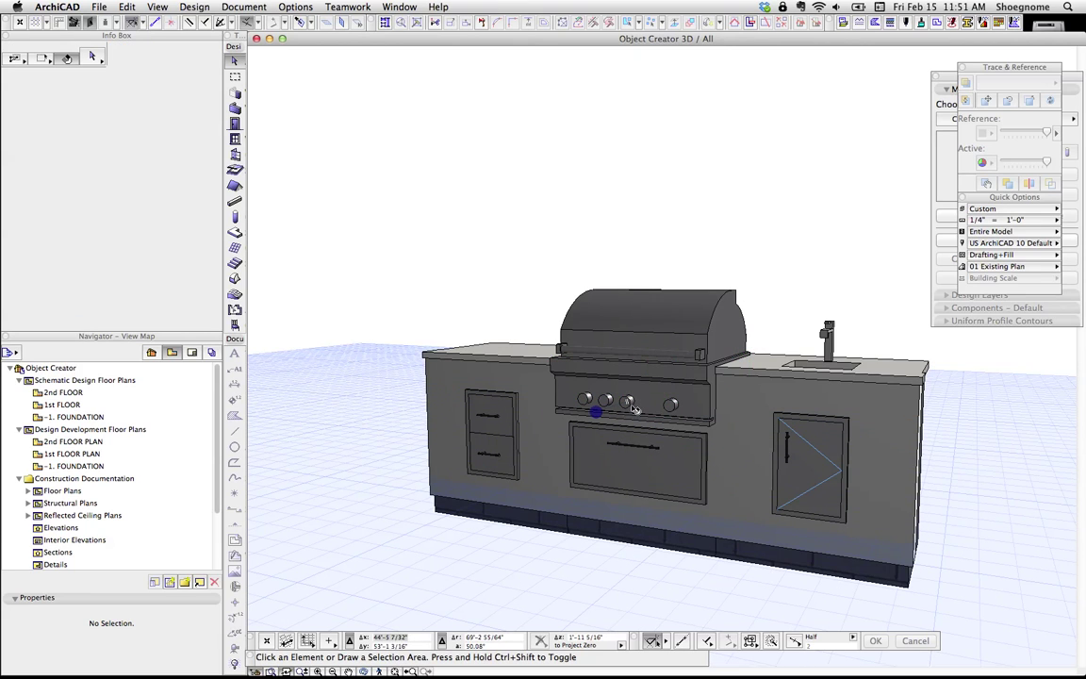
{"action": "left_click", "coordinate": [628, 403]}
{"action": "key", "text": "super+d"}
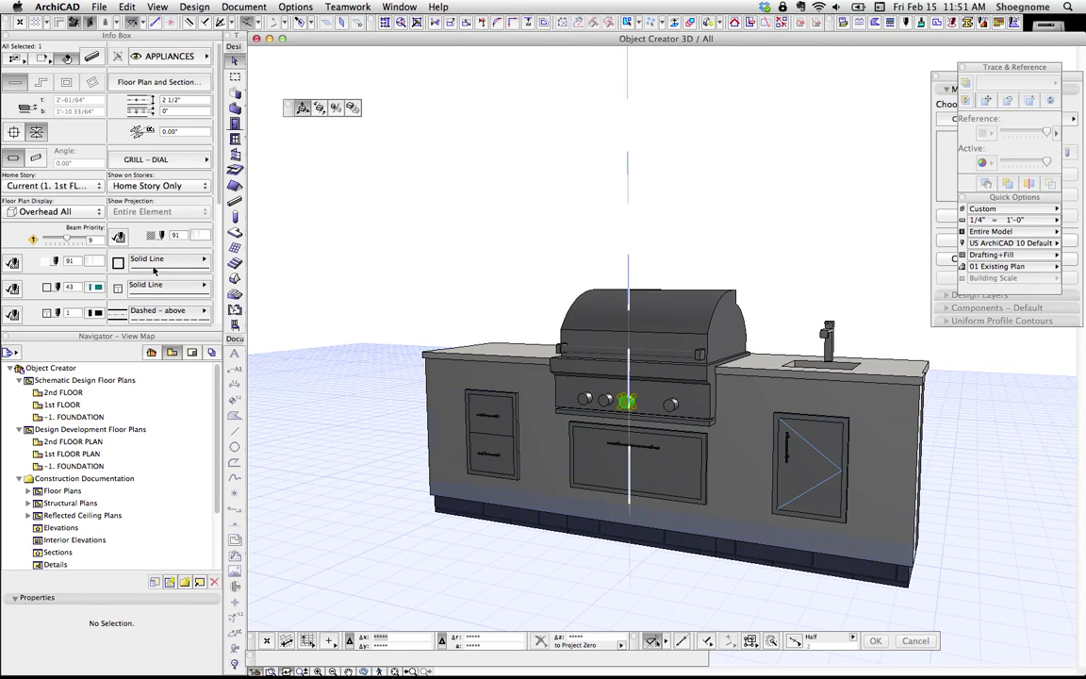
{"action": "scroll", "coordinate": [155, 278], "scroll_direction": "down", "scroll_amount": 5}
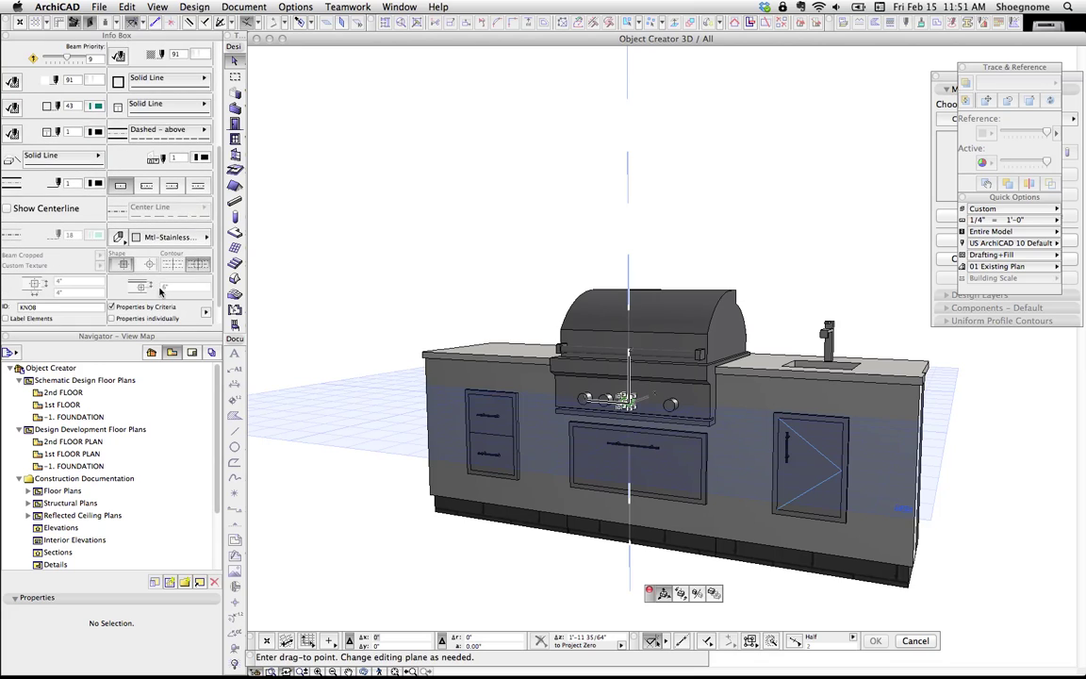
{"action": "scroll", "coordinate": [161, 291], "scroll_direction": "down", "scroll_amount": 1}
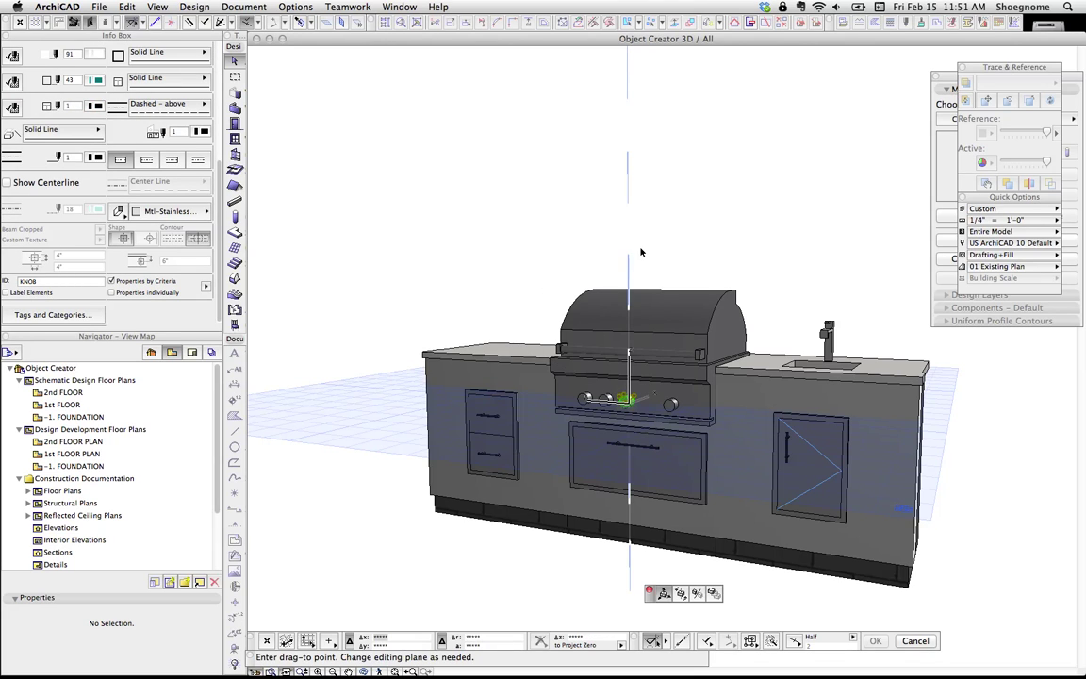
{"action": "key", "text": "Escape"}
{"action": "key", "text": "Escape"}
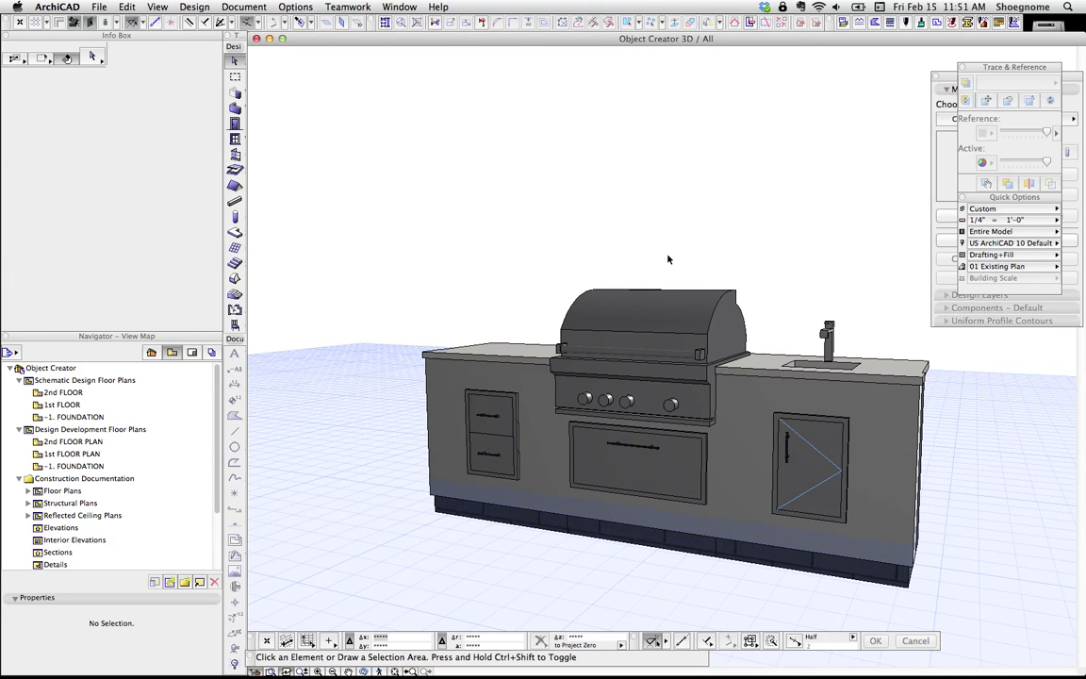
{"action": "left_click", "coordinate": [701, 357]}
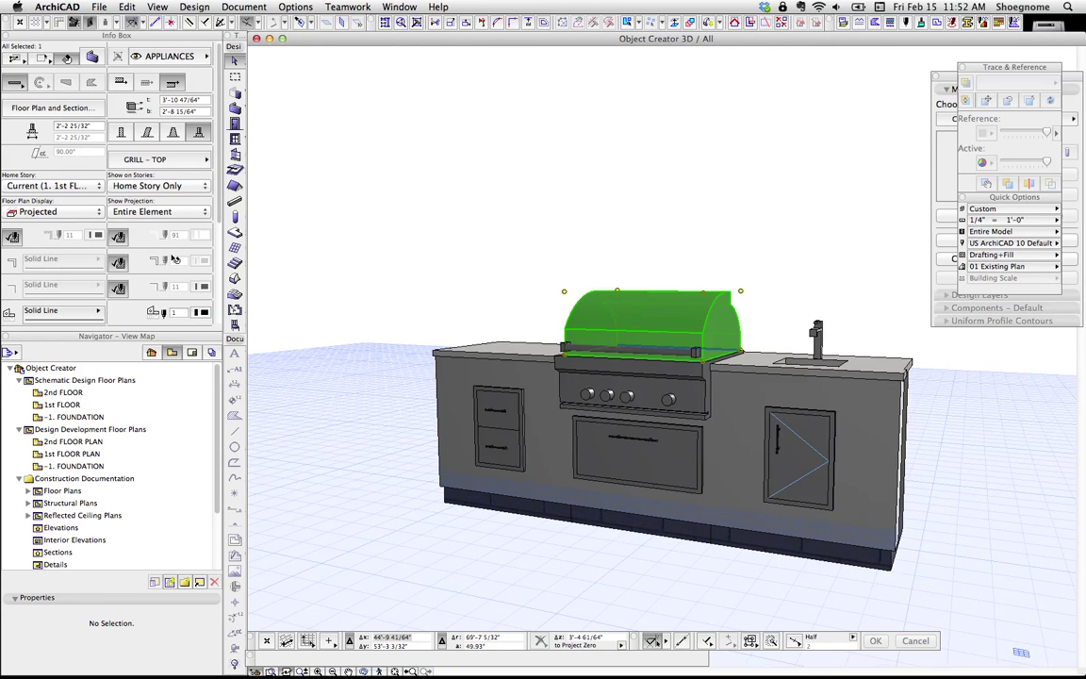
{"action": "scroll", "coordinate": [174, 260], "scroll_direction": "down", "scroll_amount": 5}
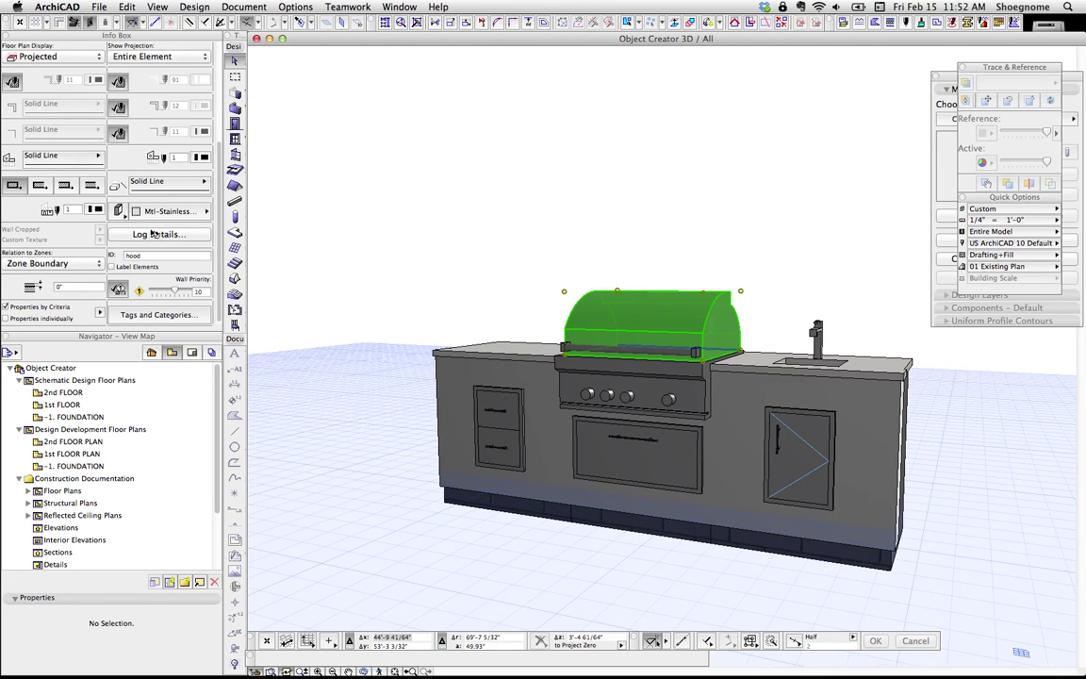
{"action": "scroll", "coordinate": [153, 234], "scroll_direction": "up", "scroll_amount": 5}
{"action": "scroll", "coordinate": [141, 235], "scroll_direction": "down", "scroll_amount": 5}
{"action": "left_click", "coordinate": [169, 213]}
{"action": "left_click", "coordinate": [371, 238]}
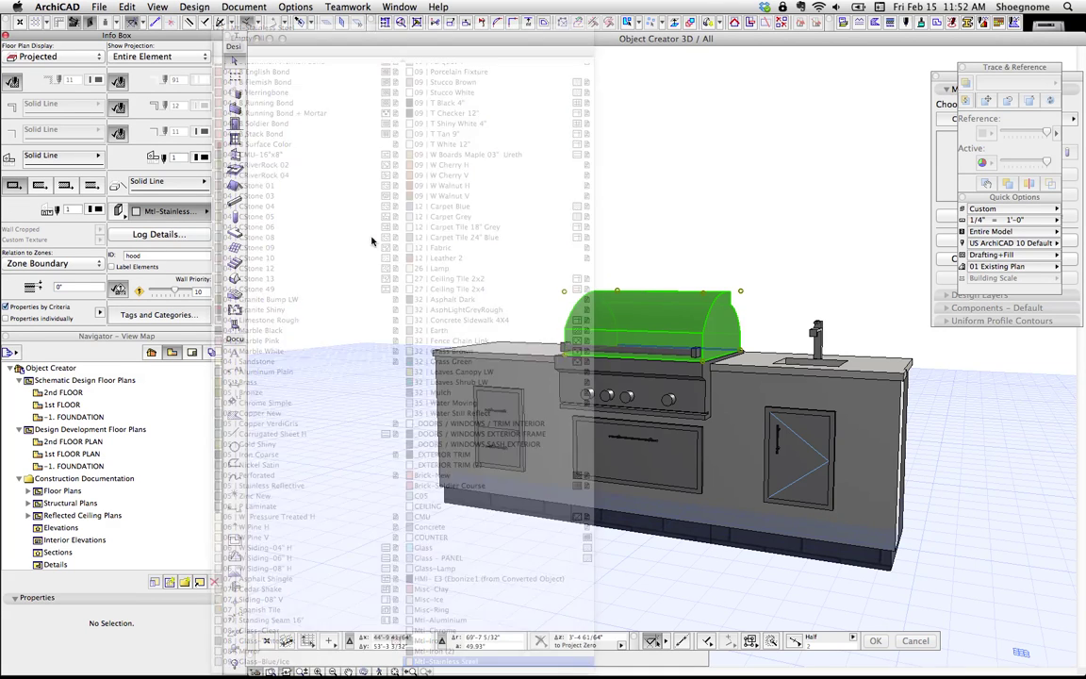
{"action": "left_click", "coordinate": [714, 264]}
{"action": "left_click_drag", "start_coordinate": [699, 326], "coordinate": [729, 258]}
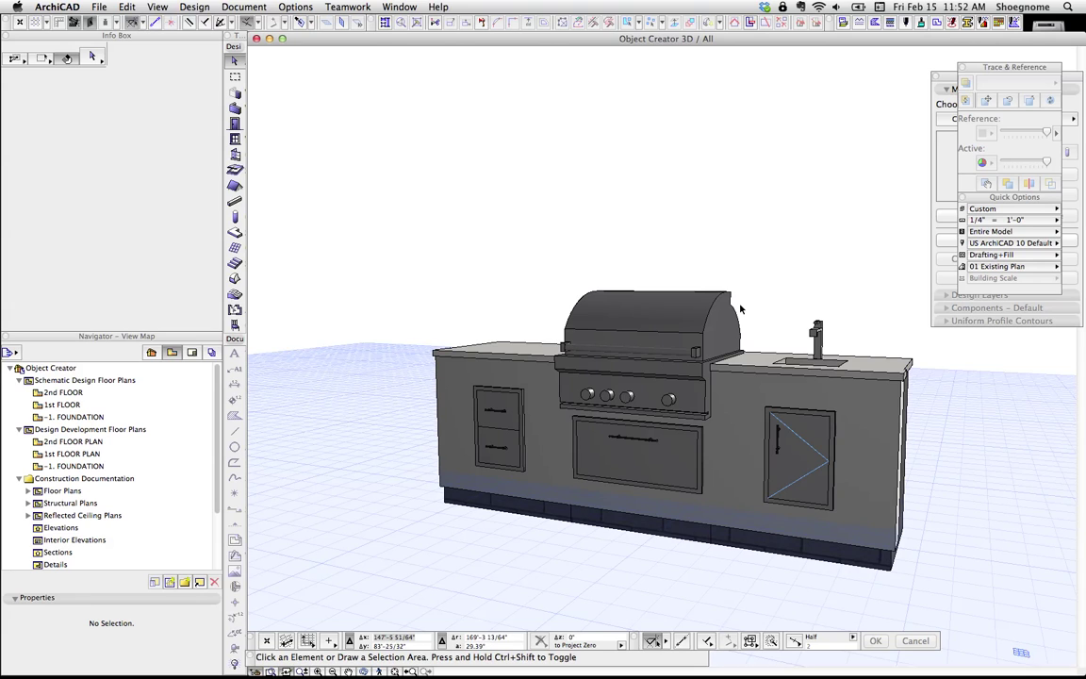
Step: Bring the green grill into a close front view and check its handle bar and a dial knob
{"action": "scroll", "coordinate": [709, 336], "scroll_direction": "down", "scroll_amount": 5}
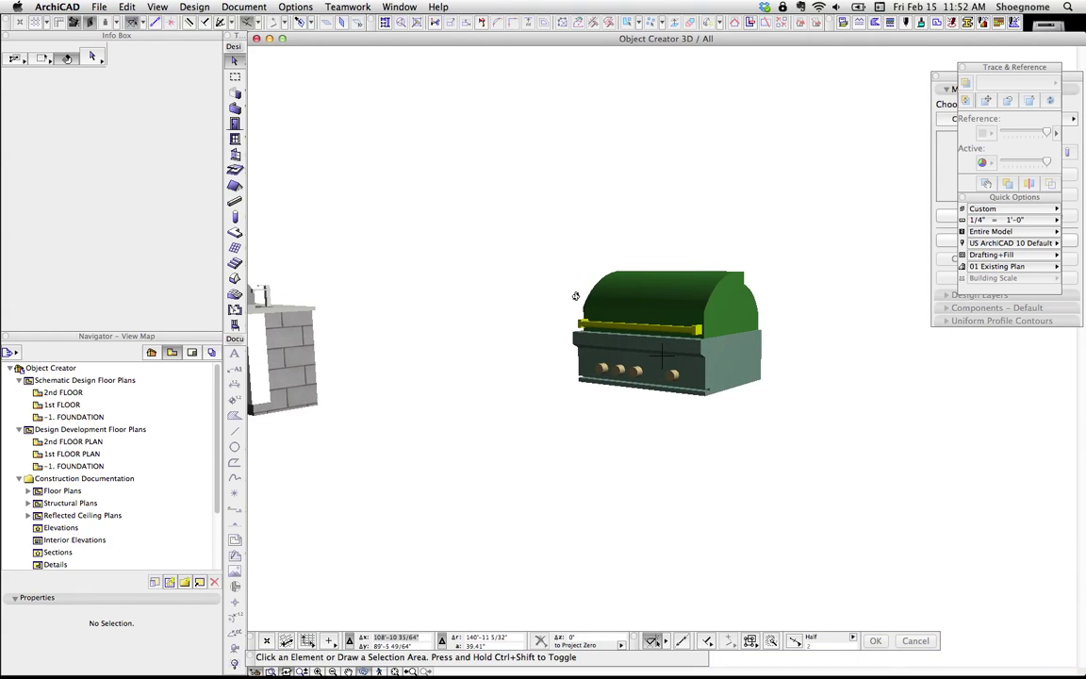
{"action": "scroll", "coordinate": [492, 320], "scroll_direction": "down", "scroll_amount": 3}
{"action": "middle_click_drag", "start_coordinate": [538, 324], "coordinate": [660, 357]}
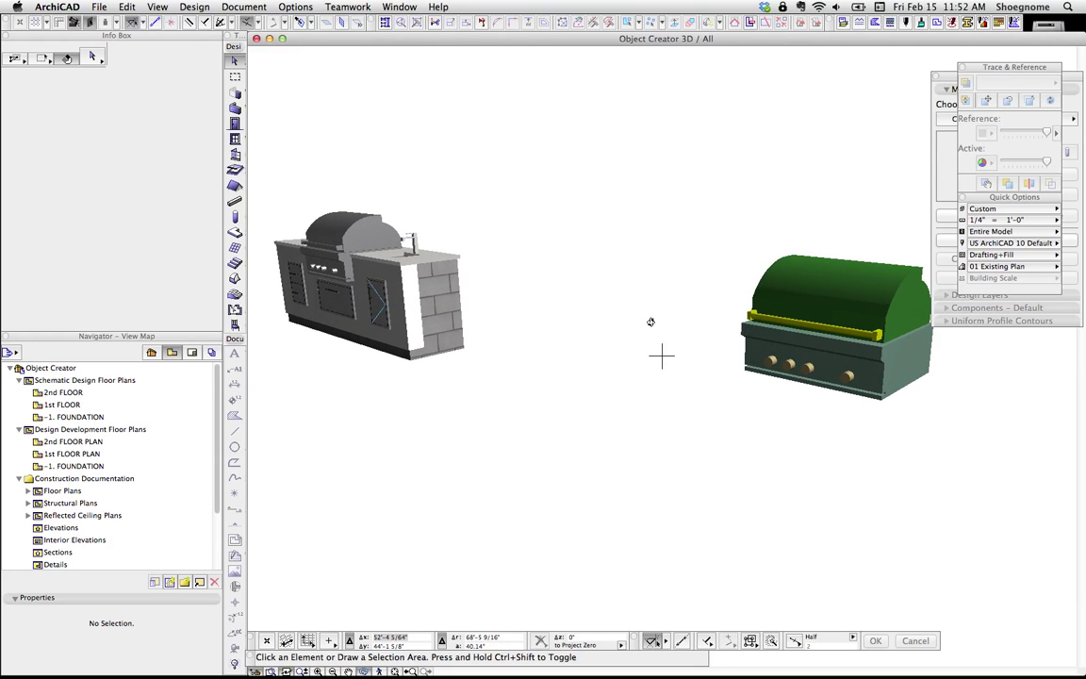
{"action": "middle_click_drag", "start_coordinate": [759, 342], "coordinate": [693, 350]}
{"action": "scroll", "coordinate": [692, 350], "scroll_direction": "up", "scroll_amount": 3}
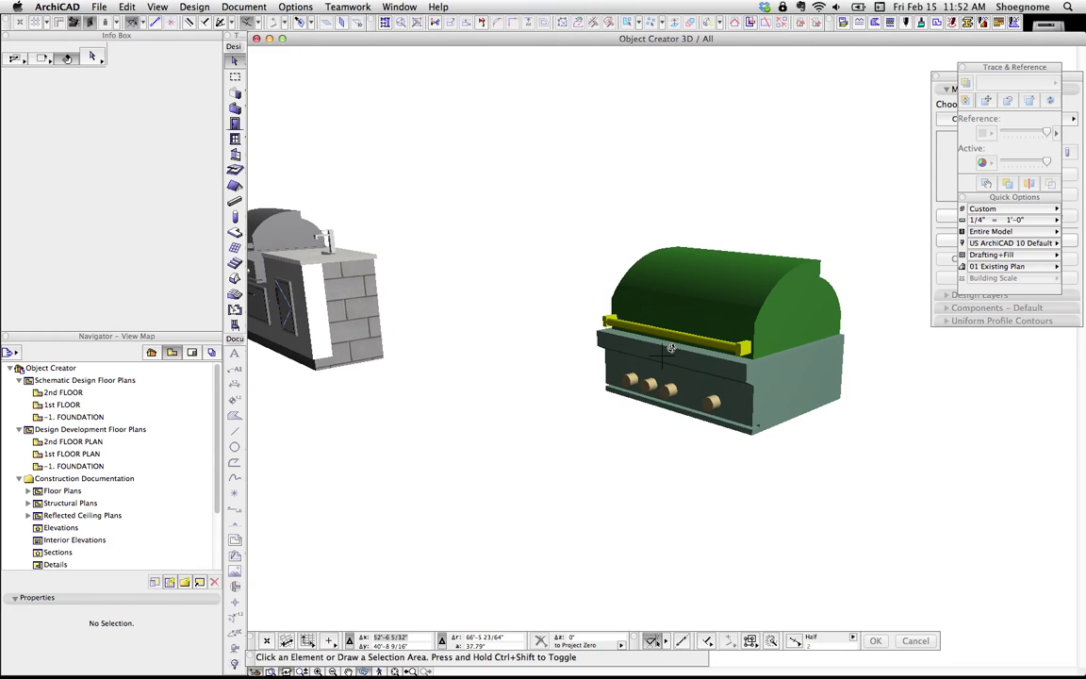
{"action": "middle_click_drag", "start_coordinate": [670, 348], "coordinate": [769, 387], "text": "shift"}
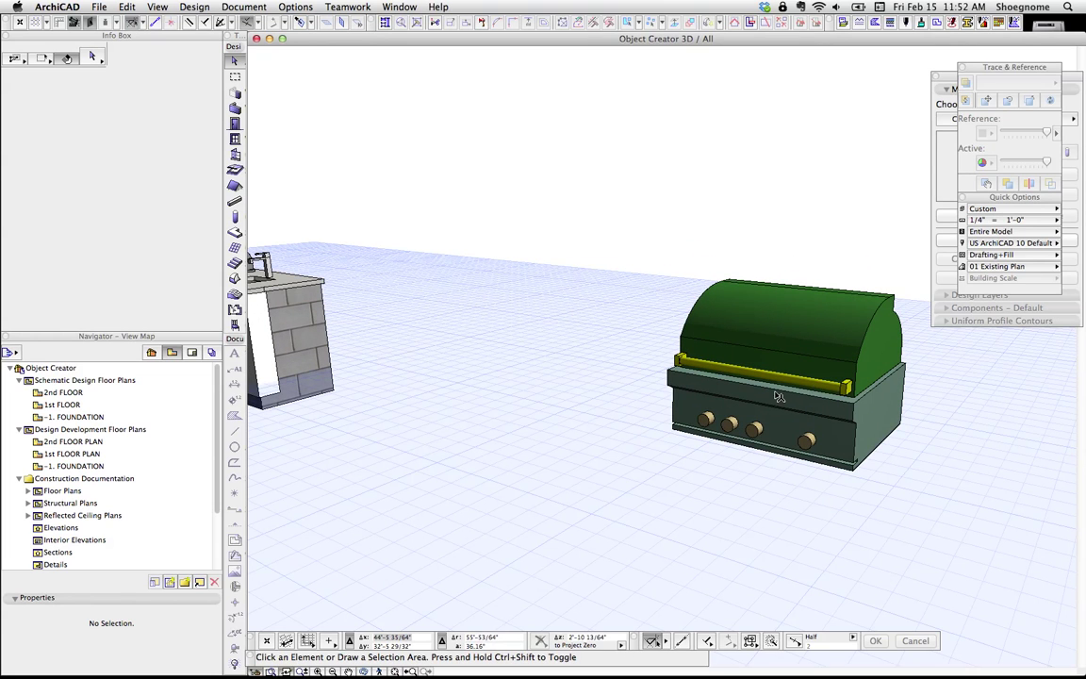
{"action": "left_click", "coordinate": [847, 395]}
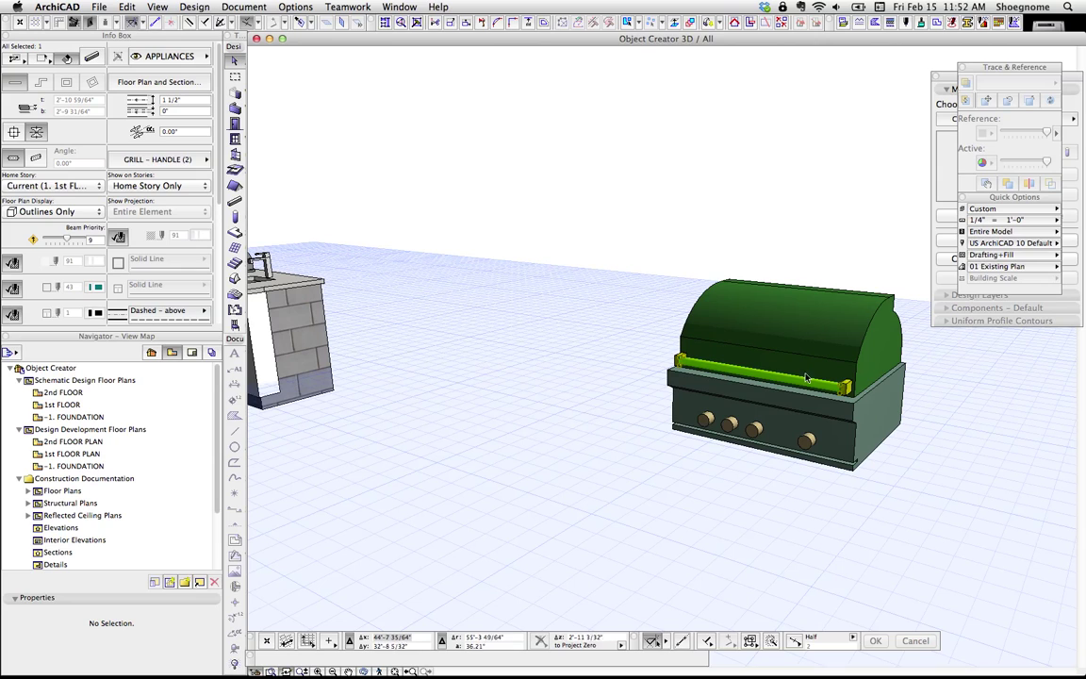
{"action": "left_click", "coordinate": [808, 440]}
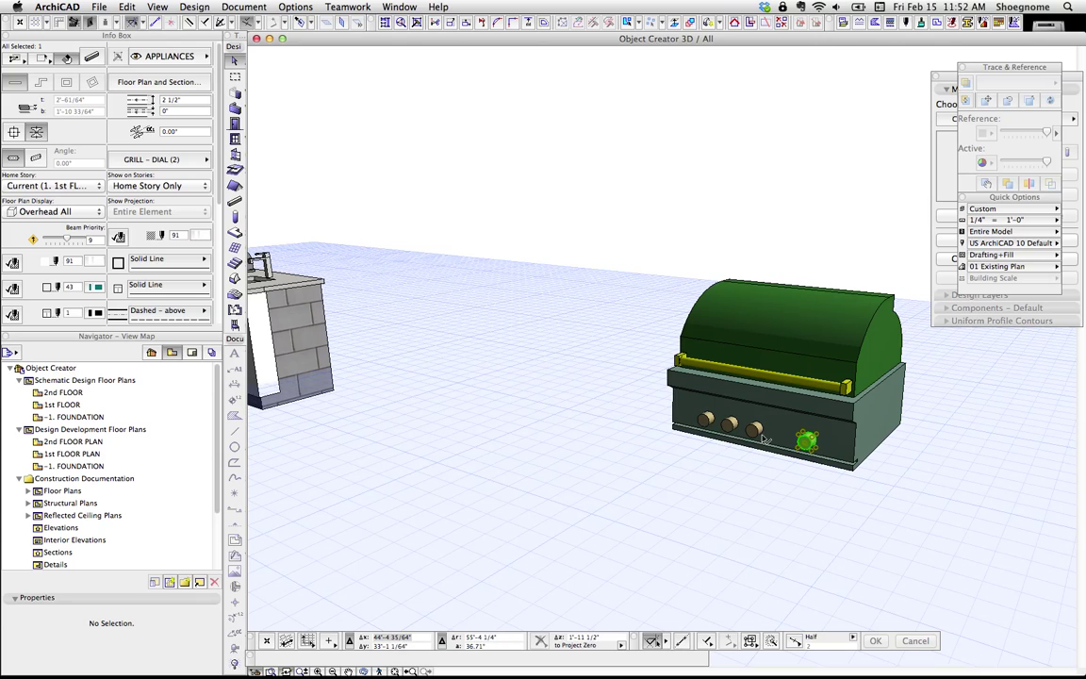
Step: Box-select all nine green grill parts: lid, body, handle bar and four dial knobs
{"action": "left_click", "coordinate": [781, 383]}
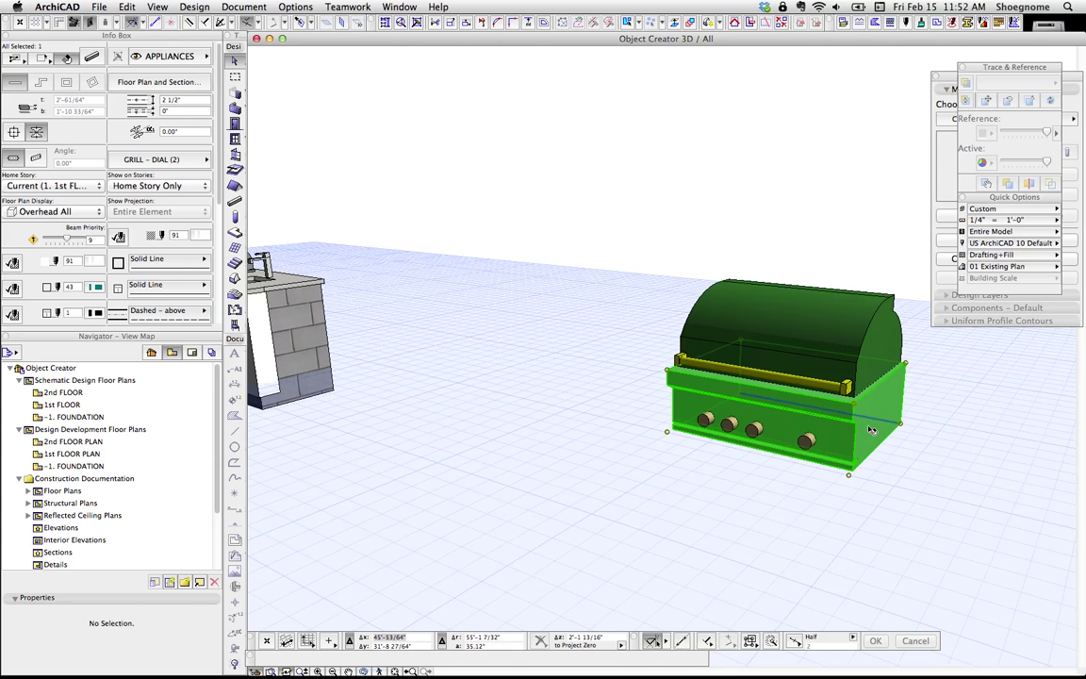
{"action": "left_click", "coordinate": [722, 295]}
{"action": "left_click", "coordinate": [675, 237]}
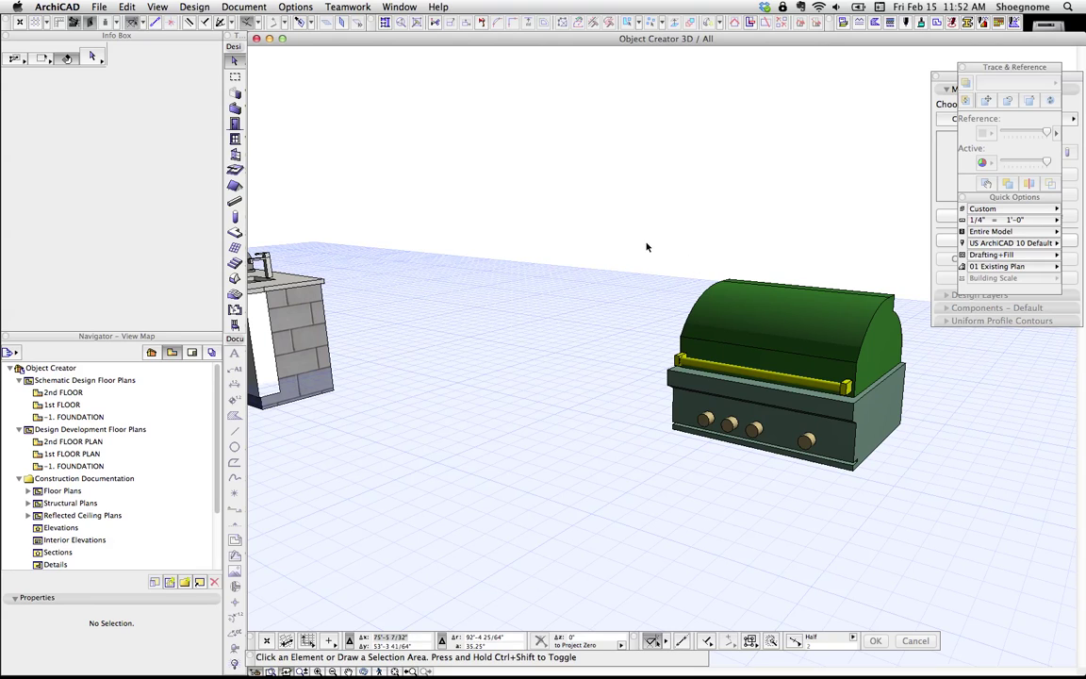
{"action": "left_click_drag", "start_coordinate": [647, 247], "coordinate": [735, 377]}
{"action": "mouse_move", "coordinate": [565, 224]}
{"action": "left_mouse_down"}
{"action": "mouse_move", "coordinate": [936, 417]}
{"action": "mouse_move", "coordinate": [979, 509]}
{"action": "left_mouse_up"}
Step: Save the selected grill as the object 'Grill Example' in the Embedded Library
{"action": "left_click", "coordinate": [99, 7]}
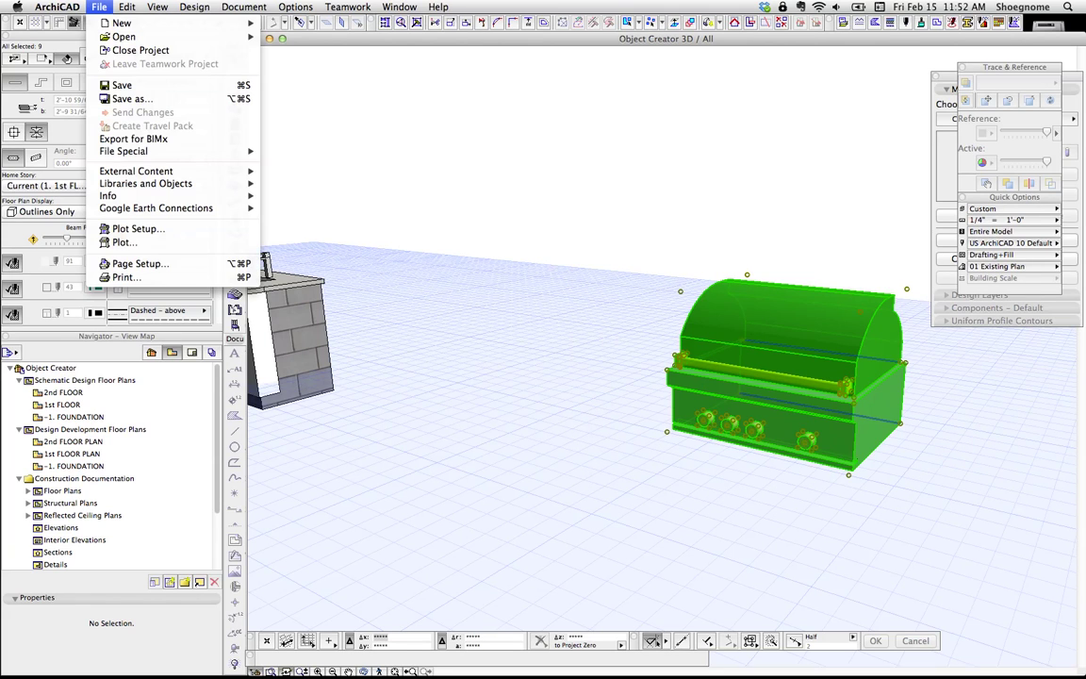
{"action": "mouse_move", "coordinate": [151, 182]}
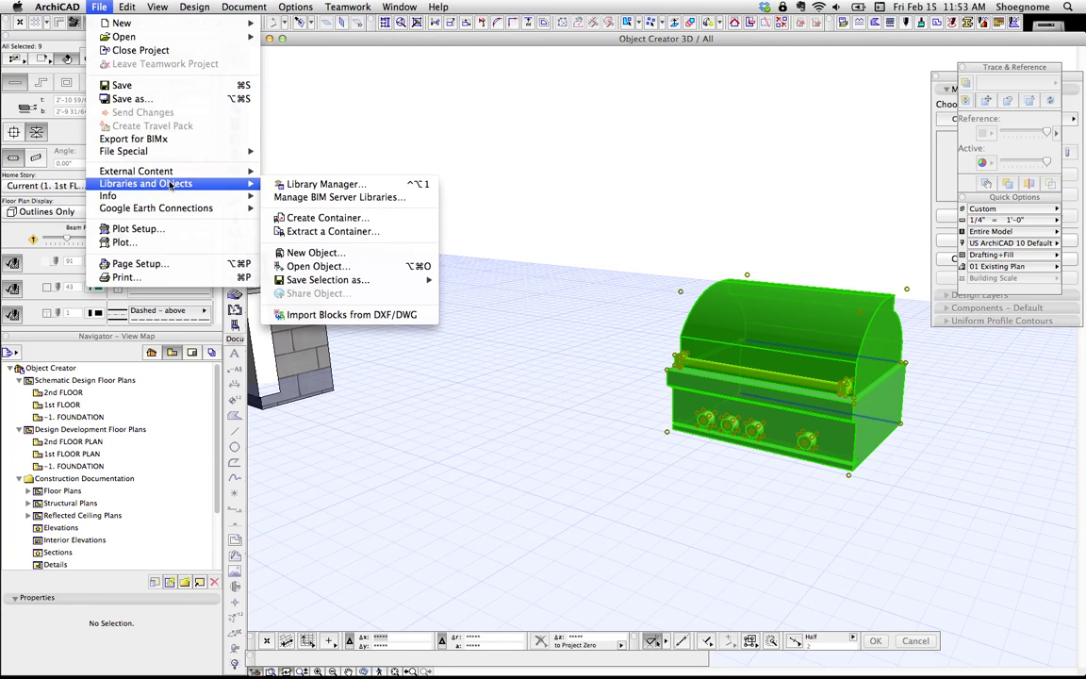
{"action": "mouse_move", "coordinate": [377, 281]}
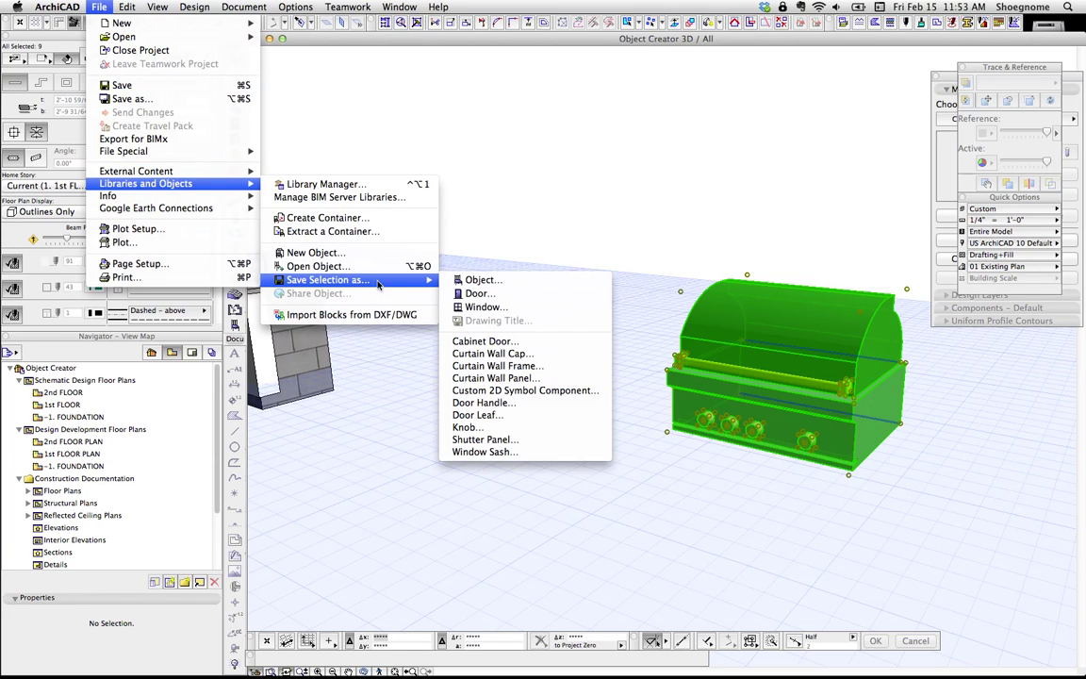
{"action": "left_click", "coordinate": [489, 284]}
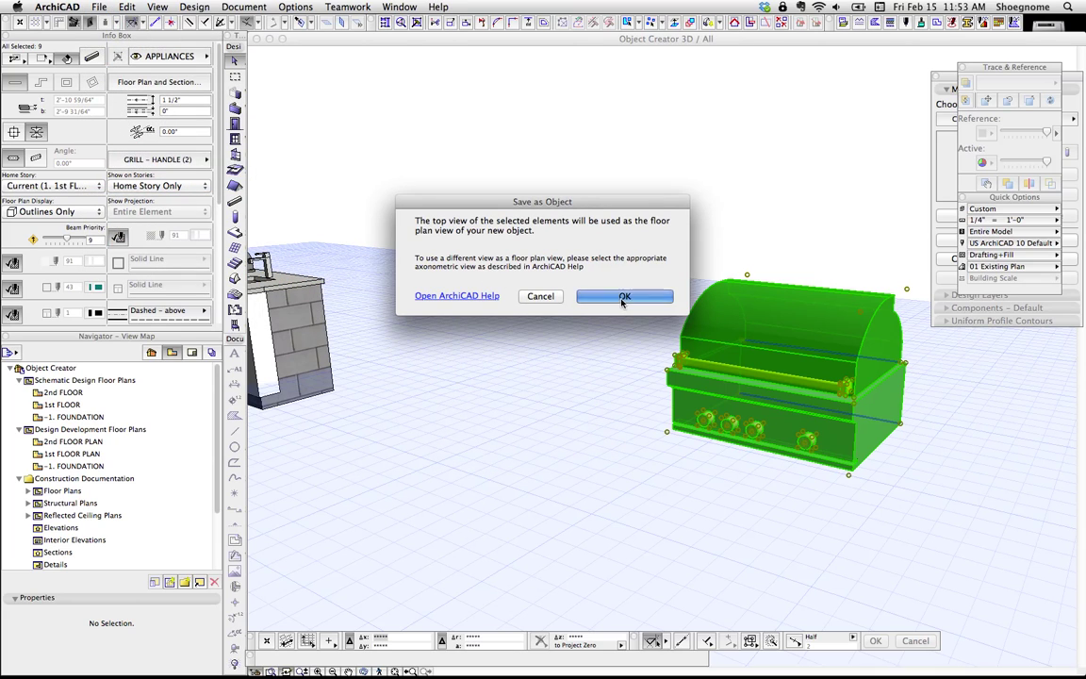
{"action": "left_click", "coordinate": [621, 298]}
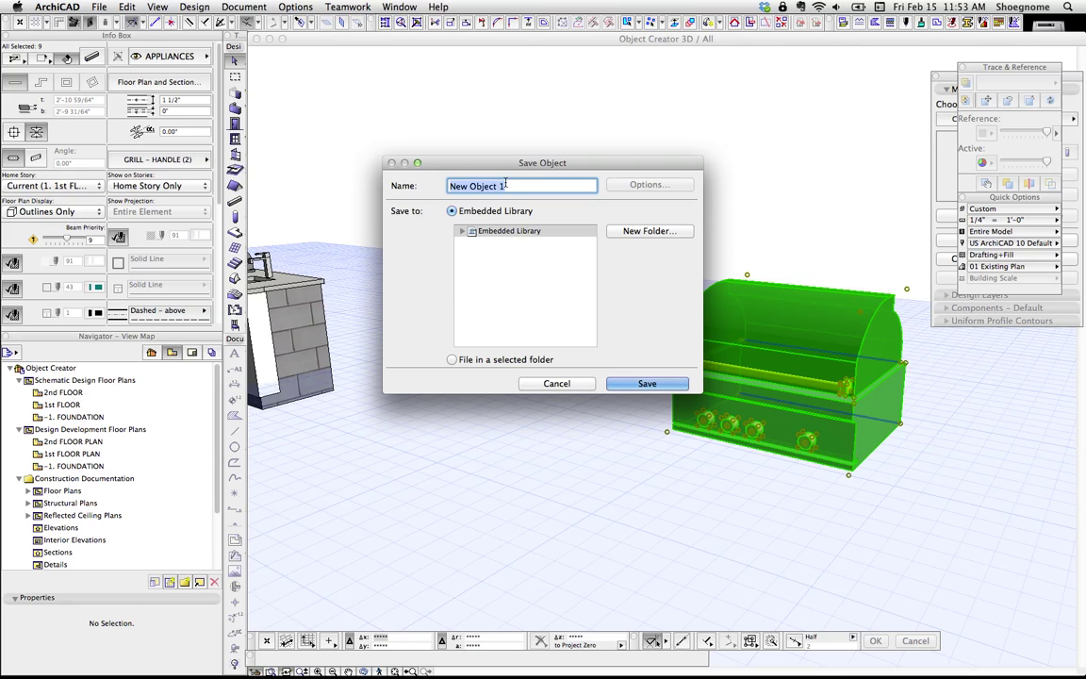
{"action": "type", "text": "Grill Example"}
{"action": "left_click", "coordinate": [649, 383]}
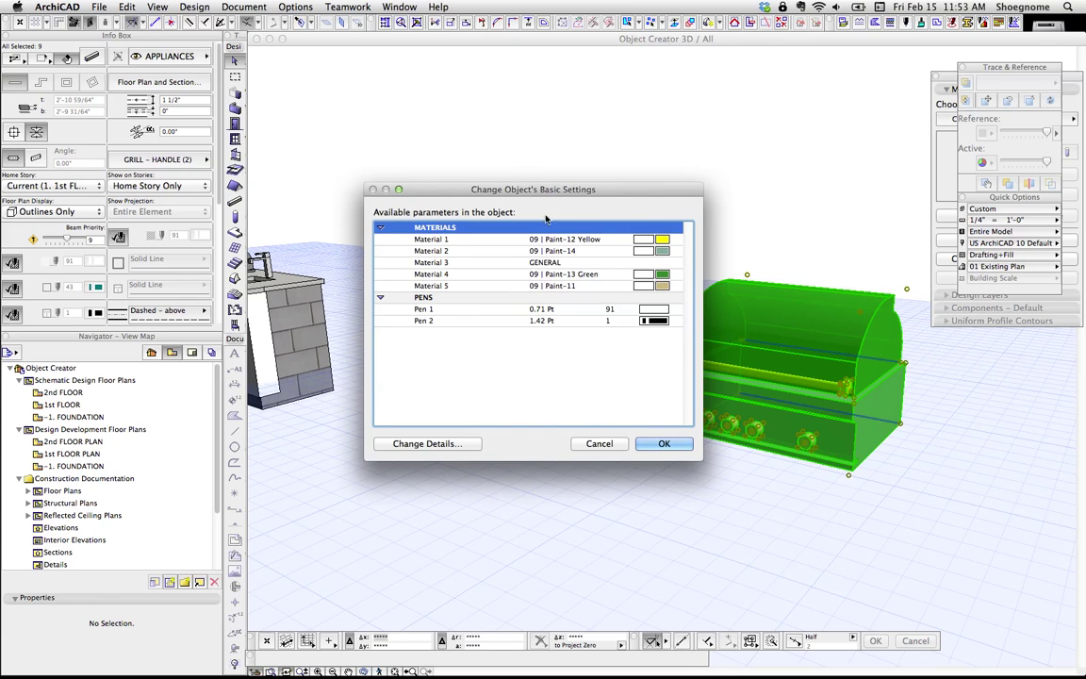
Step: Name Material 1 'Handle' and set it to 09 | Paint-08 Black
{"action": "left_click", "coordinate": [415, 193]}
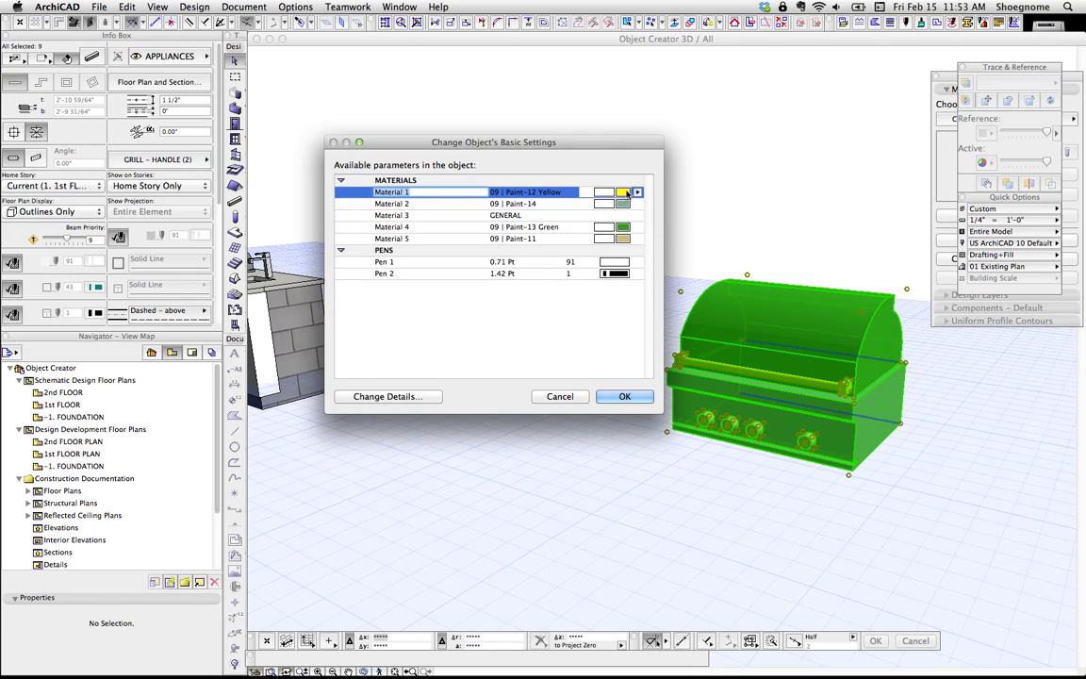
{"action": "left_click_drag", "start_coordinate": [590, 151], "coordinate": [577, 143]}
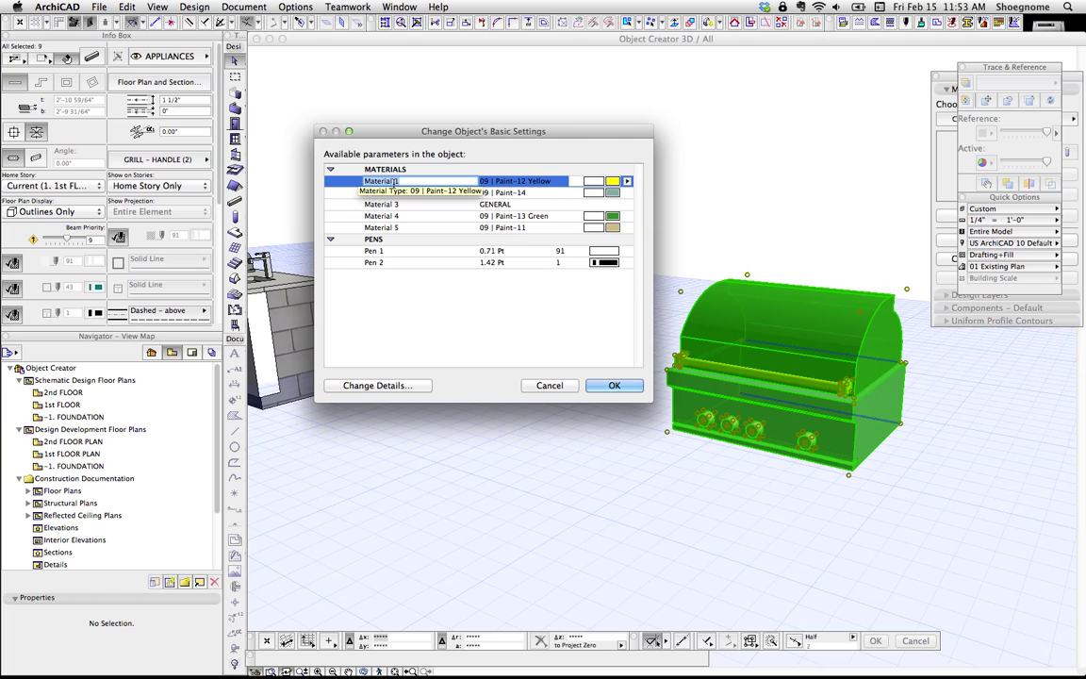
{"action": "type", "text": "Handle"}
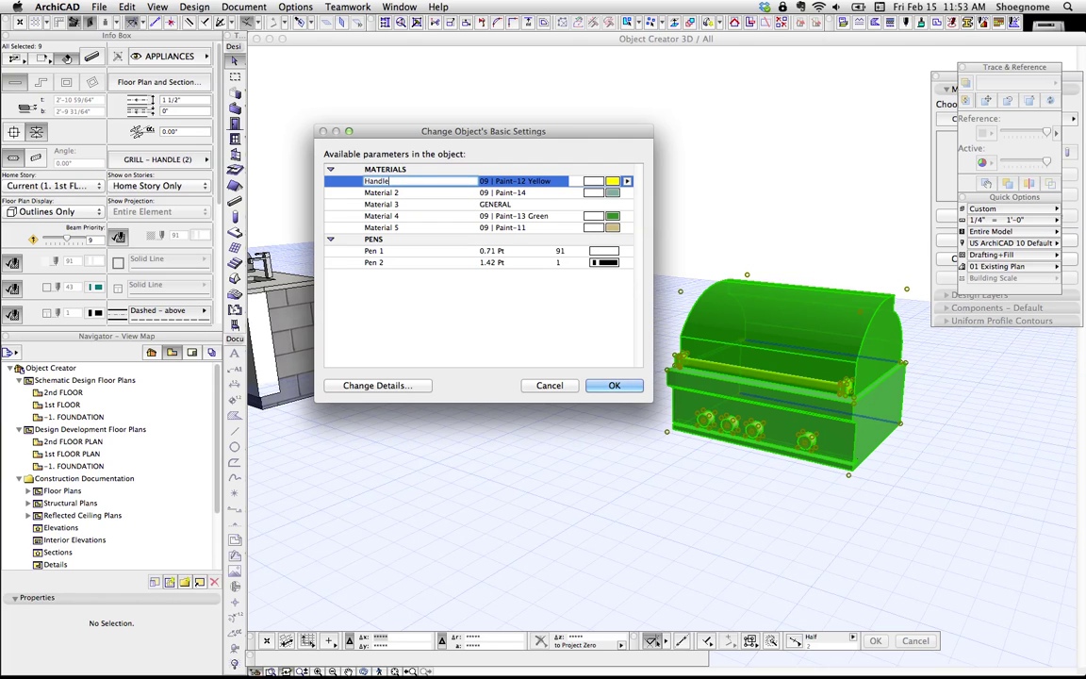
{"action": "left_click", "coordinate": [628, 181]}
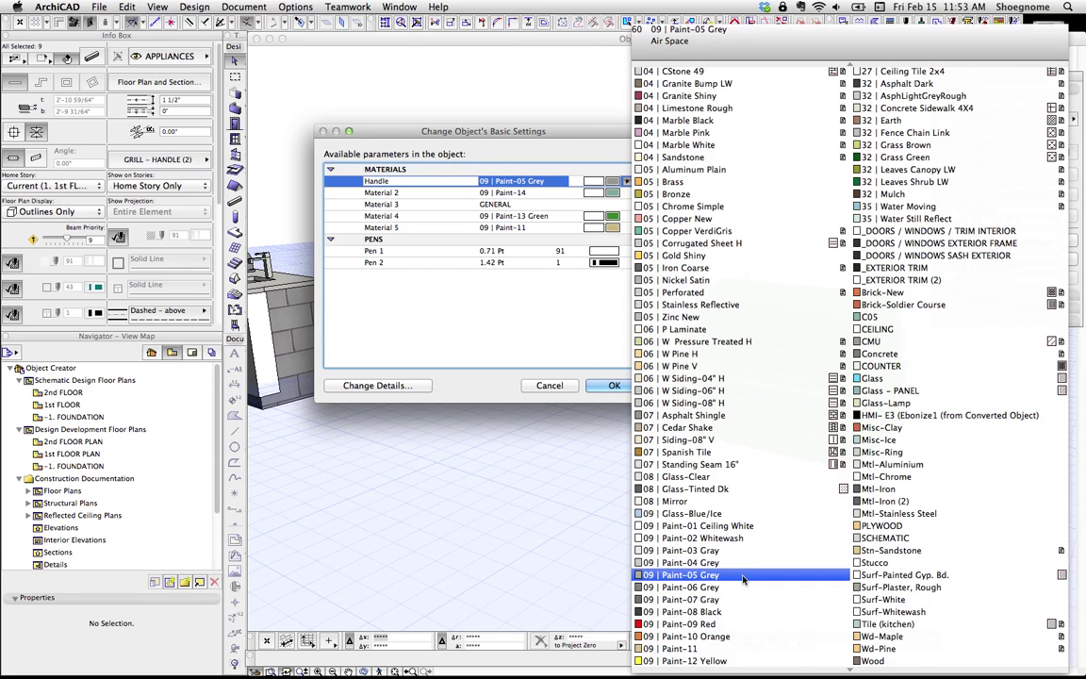
{"action": "left_click", "coordinate": [730, 611]}
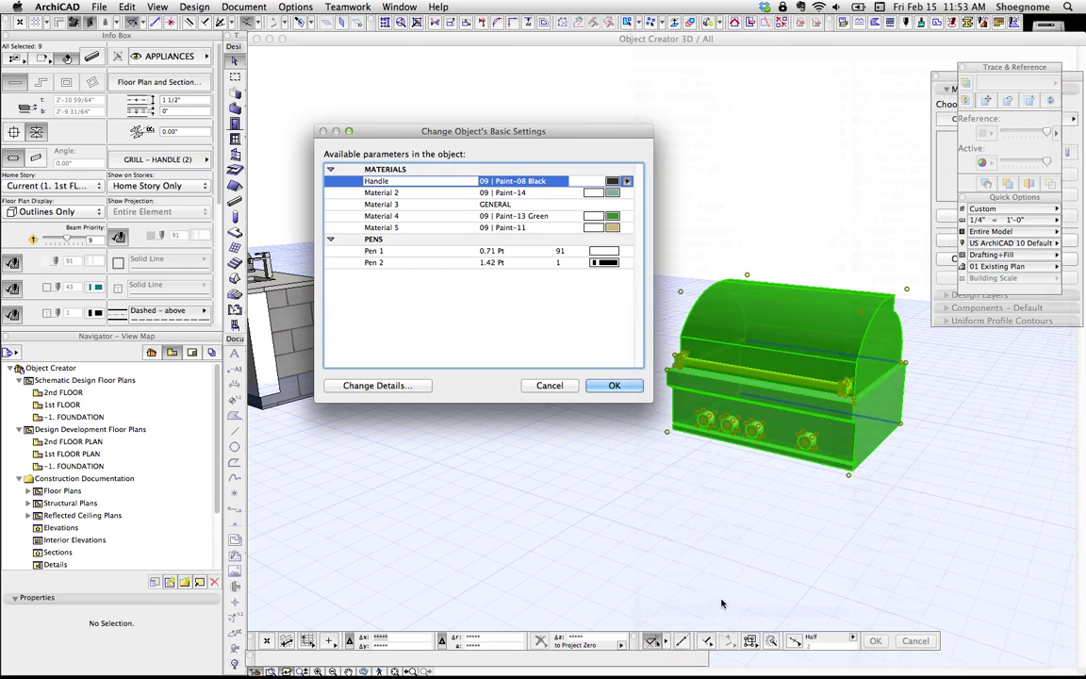
Step: Name Material 2 'Body', leaving Material 3 at its default material
{"action": "left_click", "coordinate": [402, 192]}
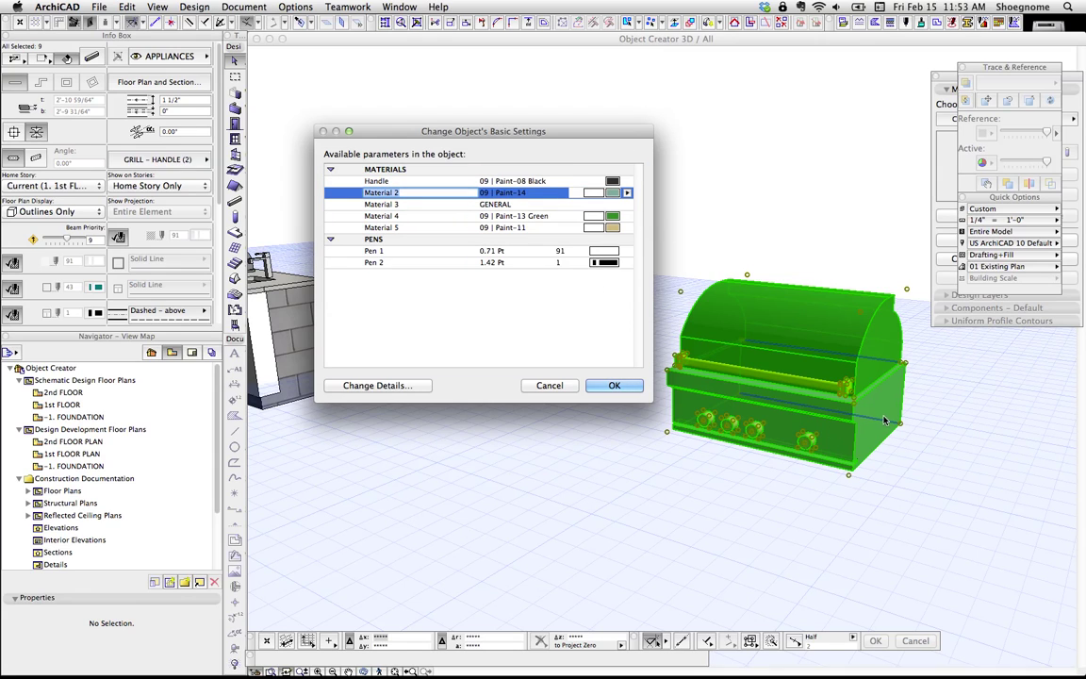
{"action": "left_click", "coordinate": [407, 205]}
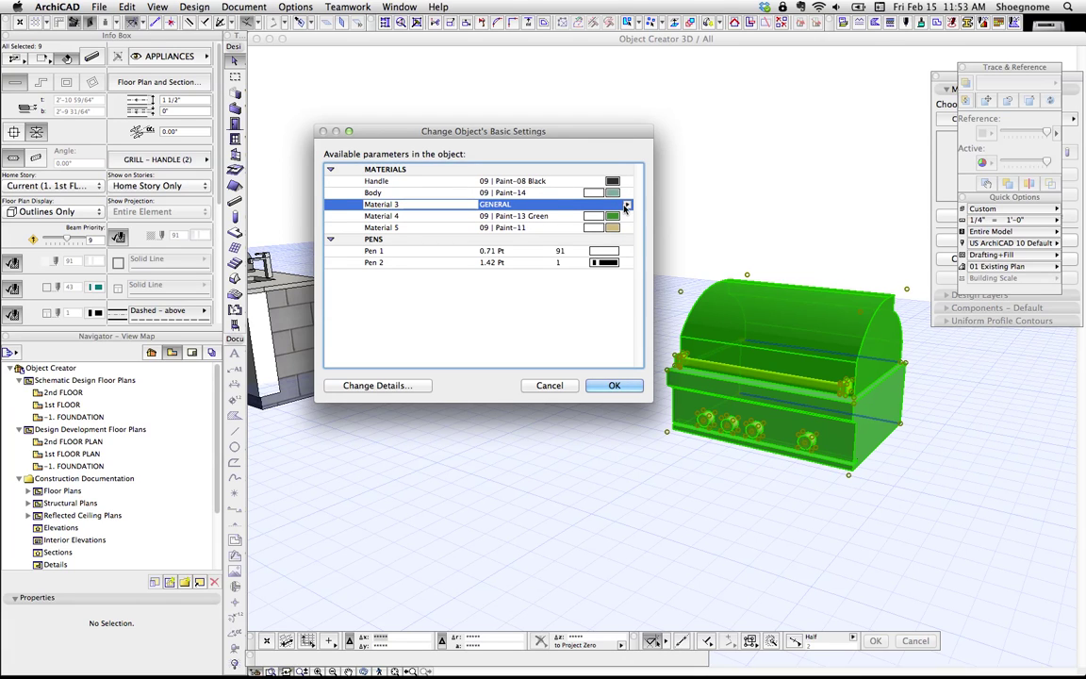
{"action": "left_click", "coordinate": [563, 191]}
{"action": "left_click", "coordinate": [563, 191]}
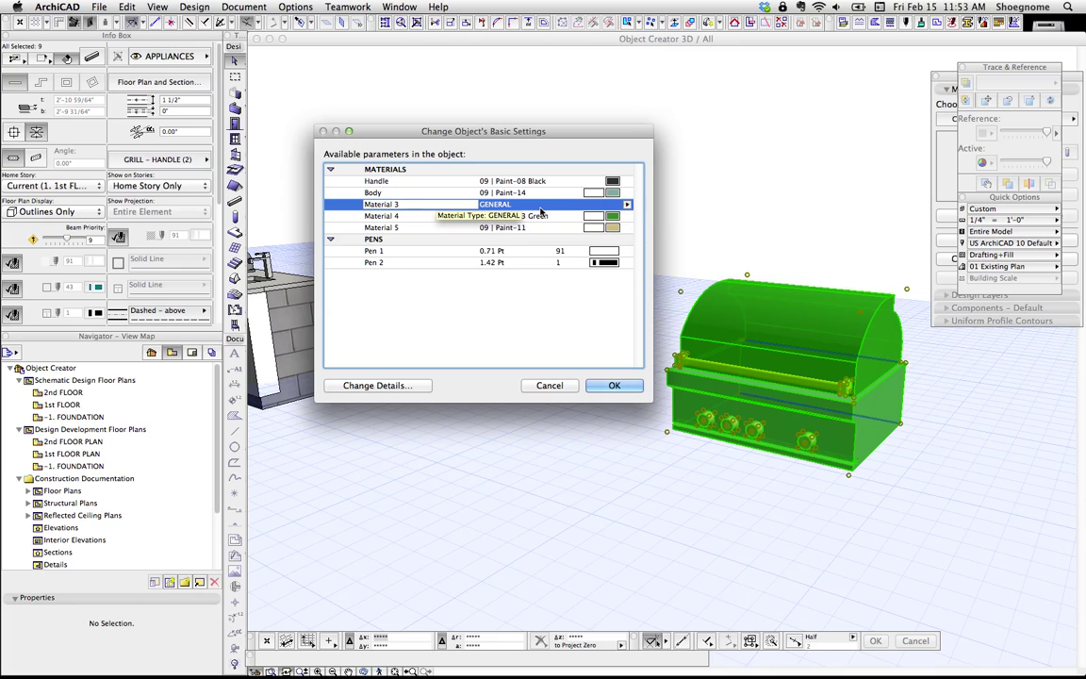
Step: Rename Material 4 to 'Hood' and Material 5 to 'Knobs'
{"action": "left_click", "coordinate": [416, 216]}
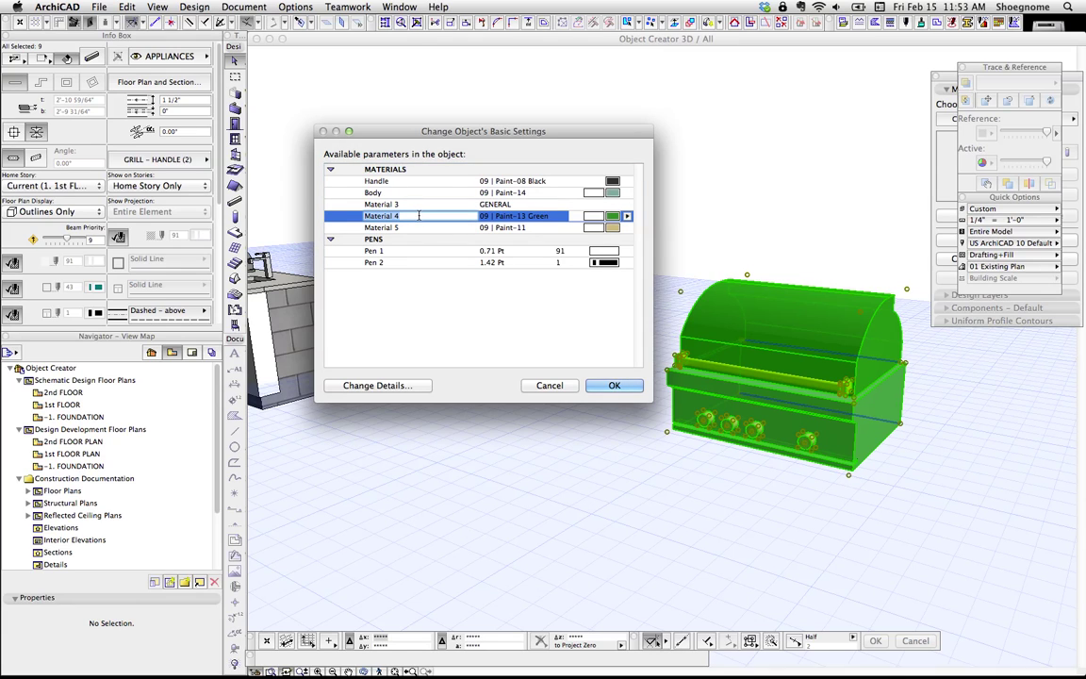
{"action": "double_click", "coordinate": [420, 215]}
{"action": "type", "text": "Hood"}
{"action": "left_click", "coordinate": [397, 227]}
{"action": "left_click", "coordinate": [406, 227]}
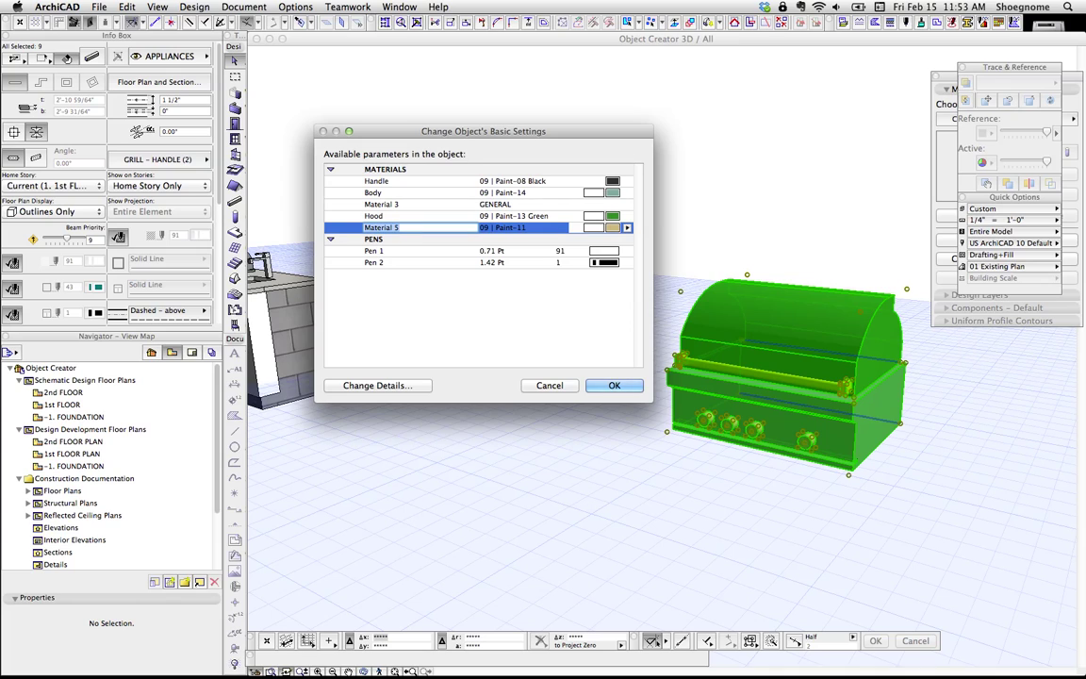
{"action": "left_click", "coordinate": [378, 251]}
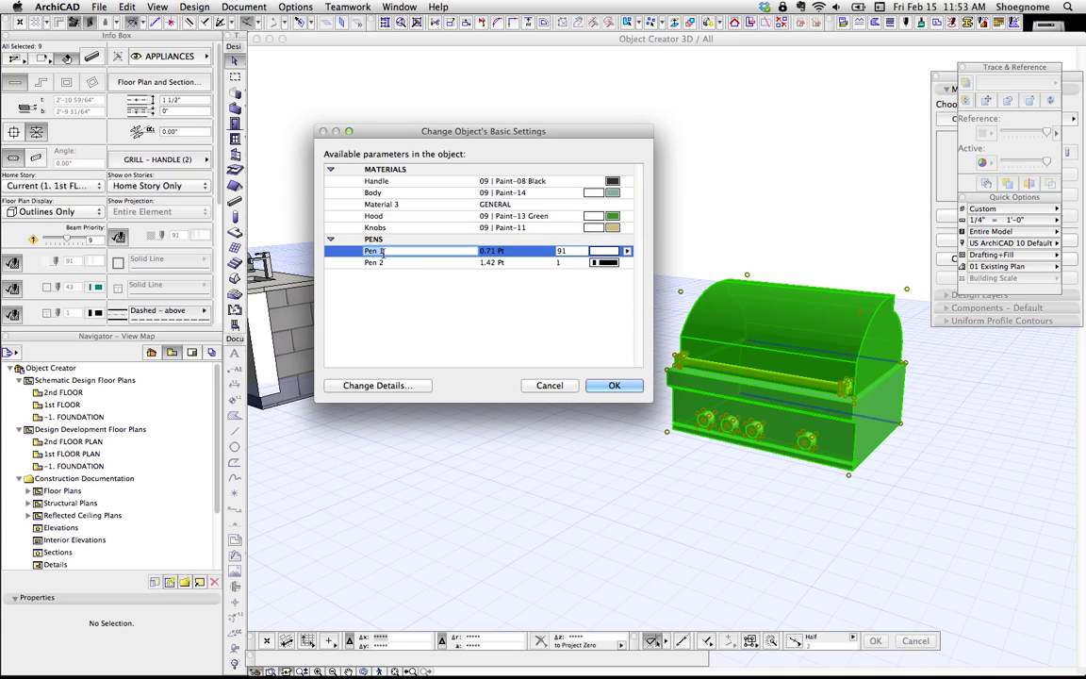
{"action": "left_click", "coordinate": [386, 264]}
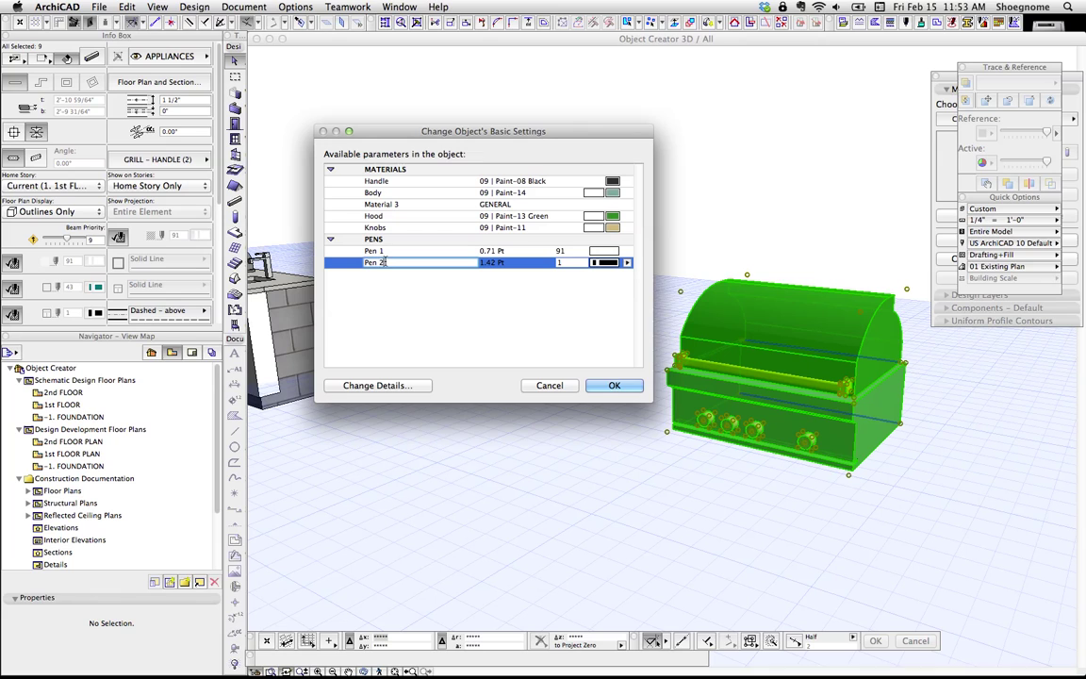
Step: Give Body and Hood Mtl-Stainless Steel and Knobs 09 | Paint-09 Red, then confirm the settings
{"action": "key", "text": "Up"}
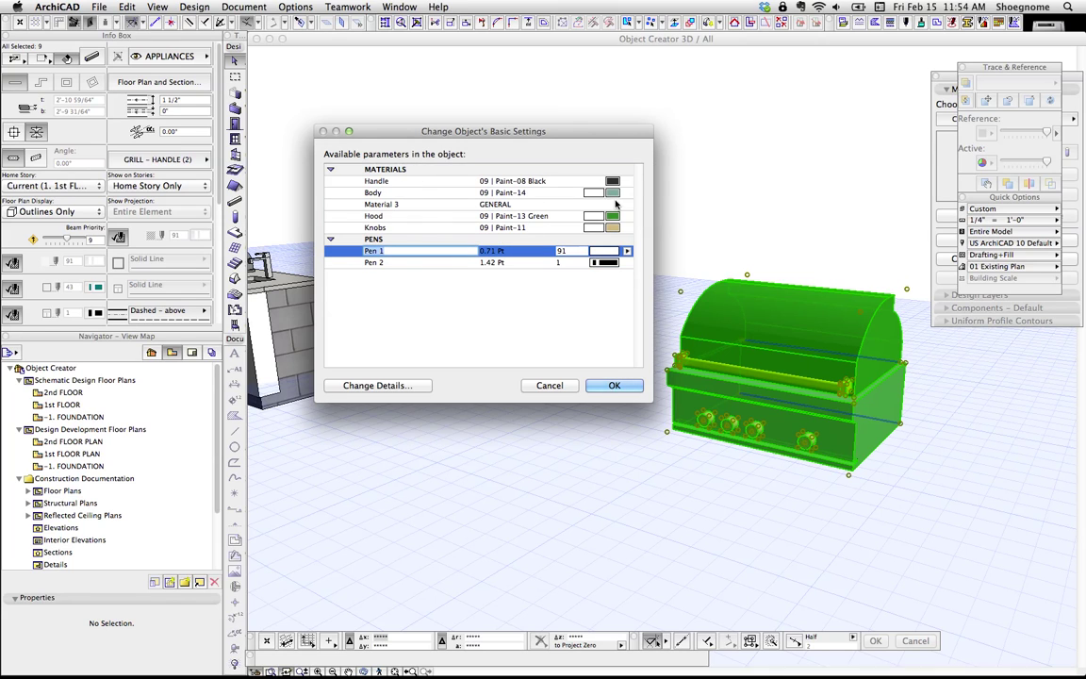
{"action": "left_click", "coordinate": [613, 192]}
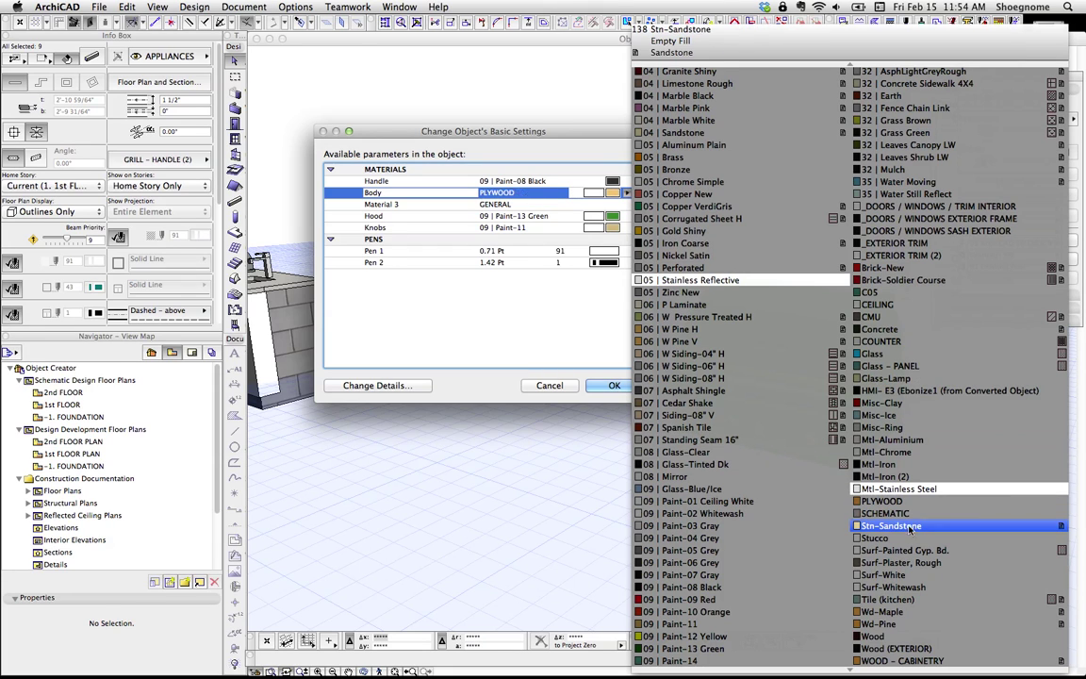
{"action": "left_click", "coordinate": [895, 488]}
{"action": "left_click", "coordinate": [613, 216]}
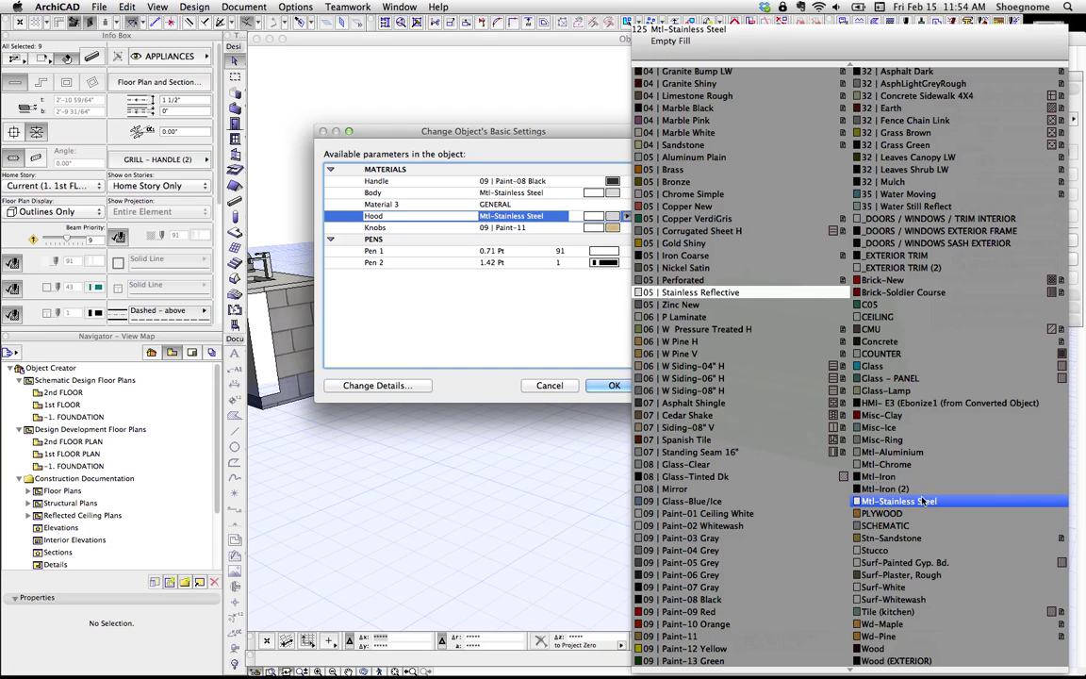
{"action": "left_click", "coordinate": [923, 500]}
{"action": "left_click", "coordinate": [626, 229]}
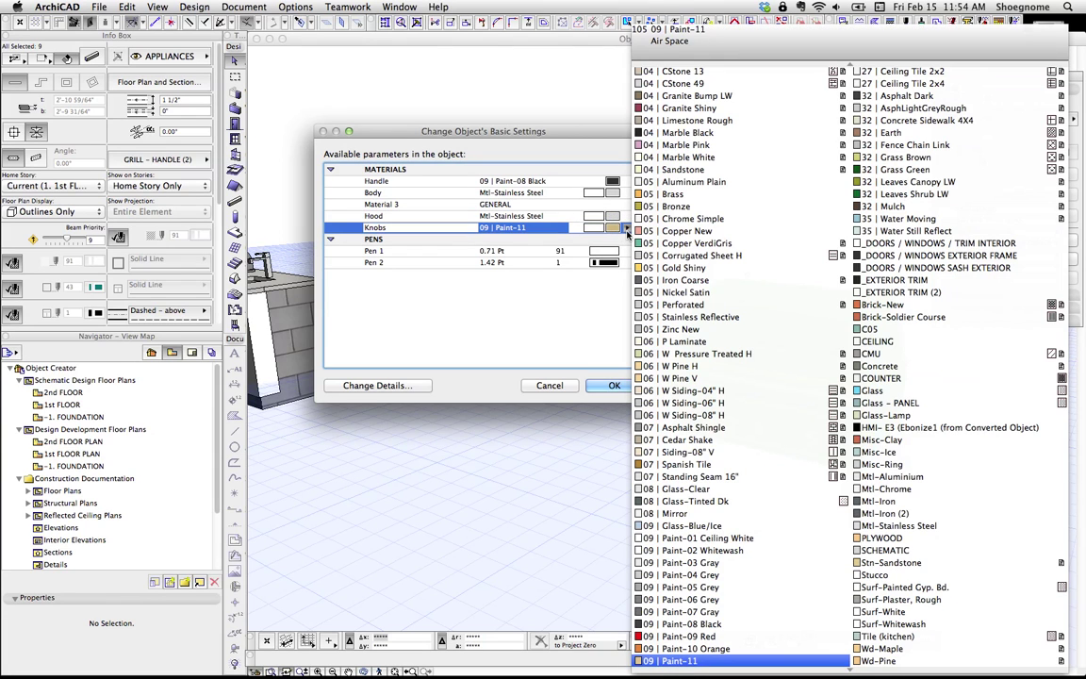
{"action": "left_click", "coordinate": [698, 636]}
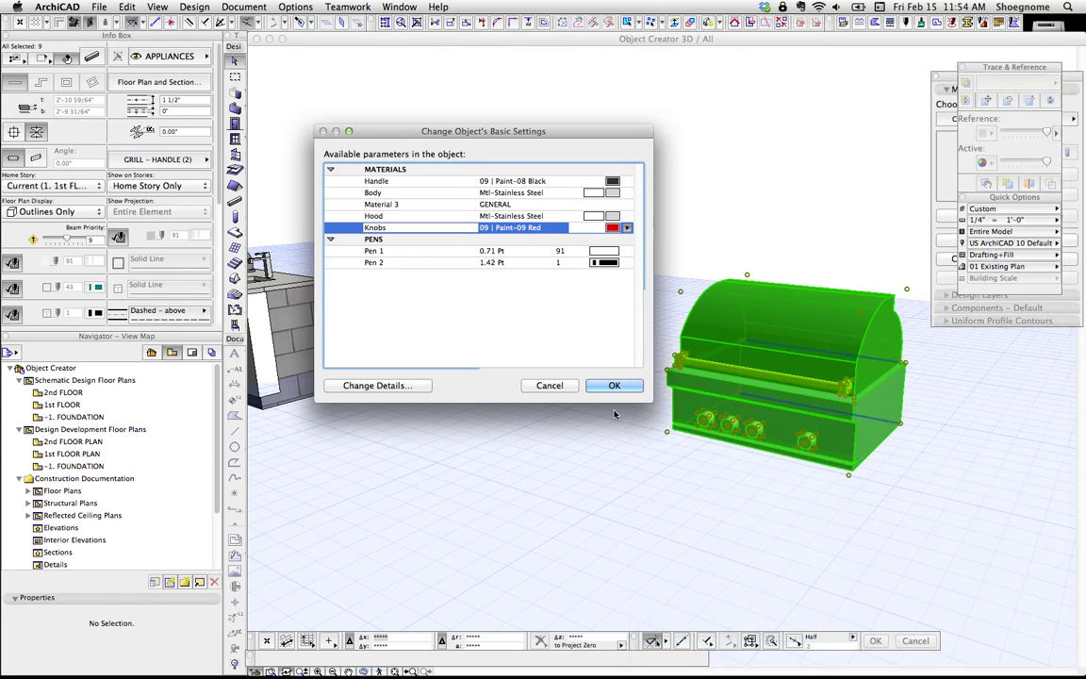
{"action": "left_click", "coordinate": [612, 387]}
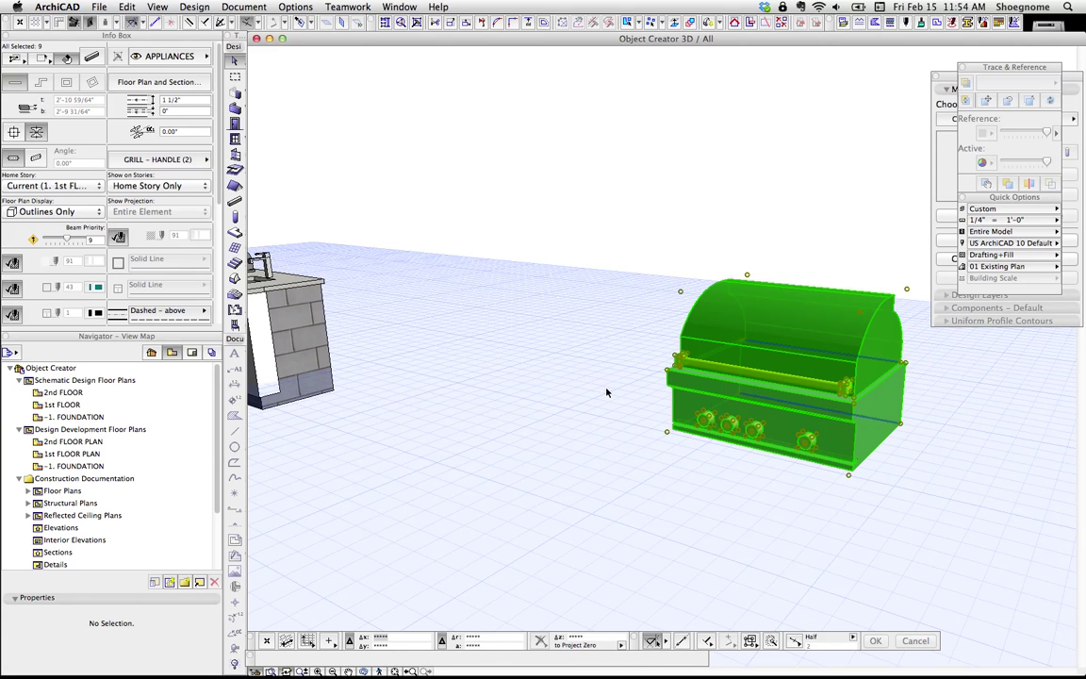
Step: Place a Grill Example object in the model and open its Object Selection Settings
{"action": "left_click", "coordinate": [571, 228]}
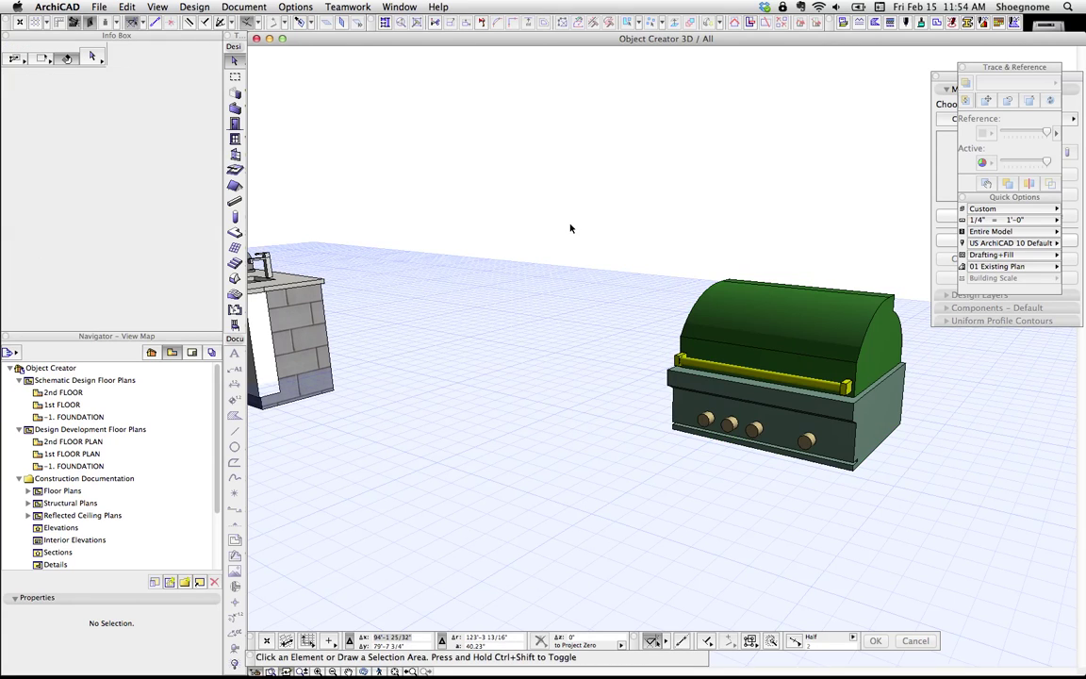
{"action": "left_click", "coordinate": [235, 325]}
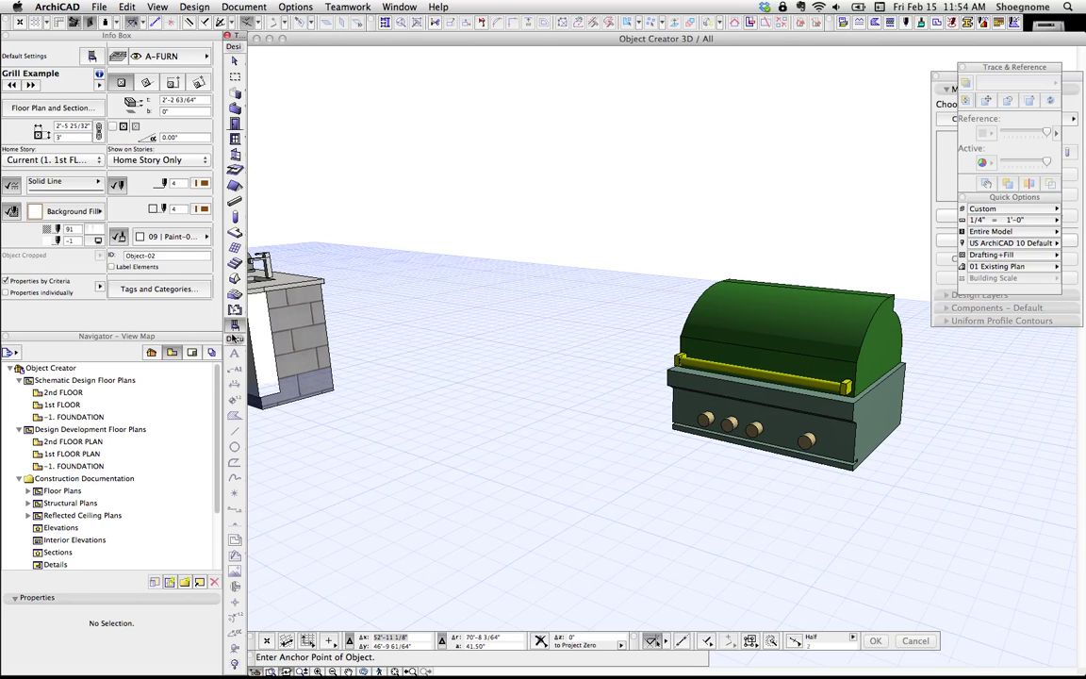
{"action": "left_click", "coordinate": [524, 414]}
{"action": "key", "text": "o"}
{"action": "left_click_drag", "start_coordinate": [533, 455], "coordinate": [625, 381]}
{"action": "scroll", "coordinate": [659, 490], "scroll_direction": "up", "scroll_amount": 5}
{"action": "scroll", "coordinate": [662, 355], "scroll_direction": "down", "scroll_amount": 2}
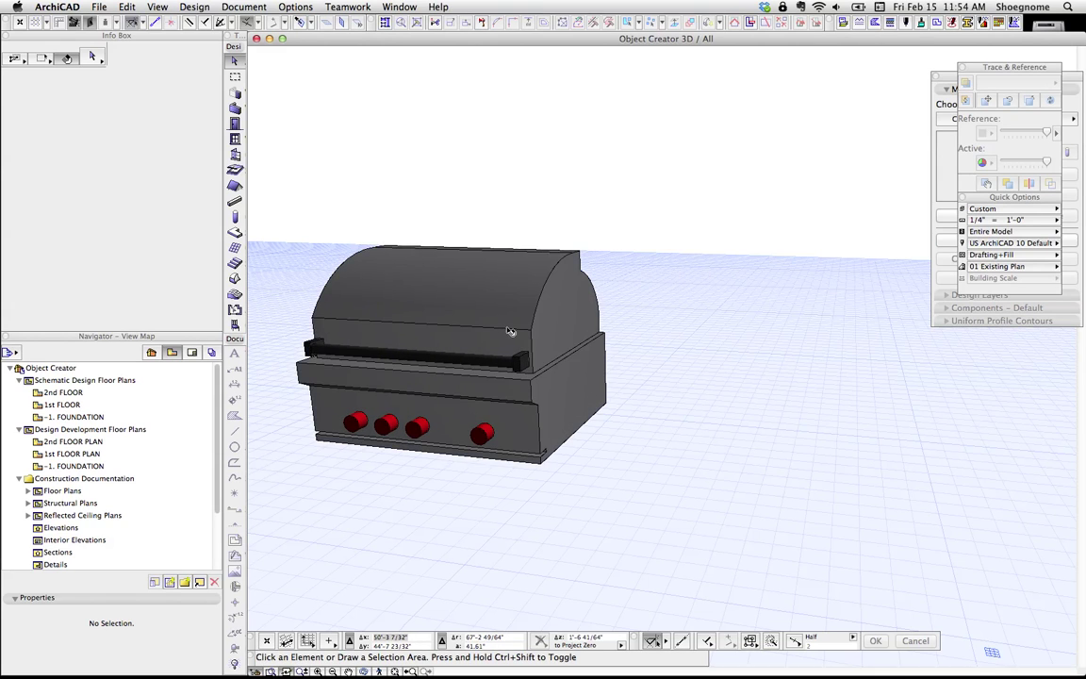
{"action": "left_click", "coordinate": [455, 293]}
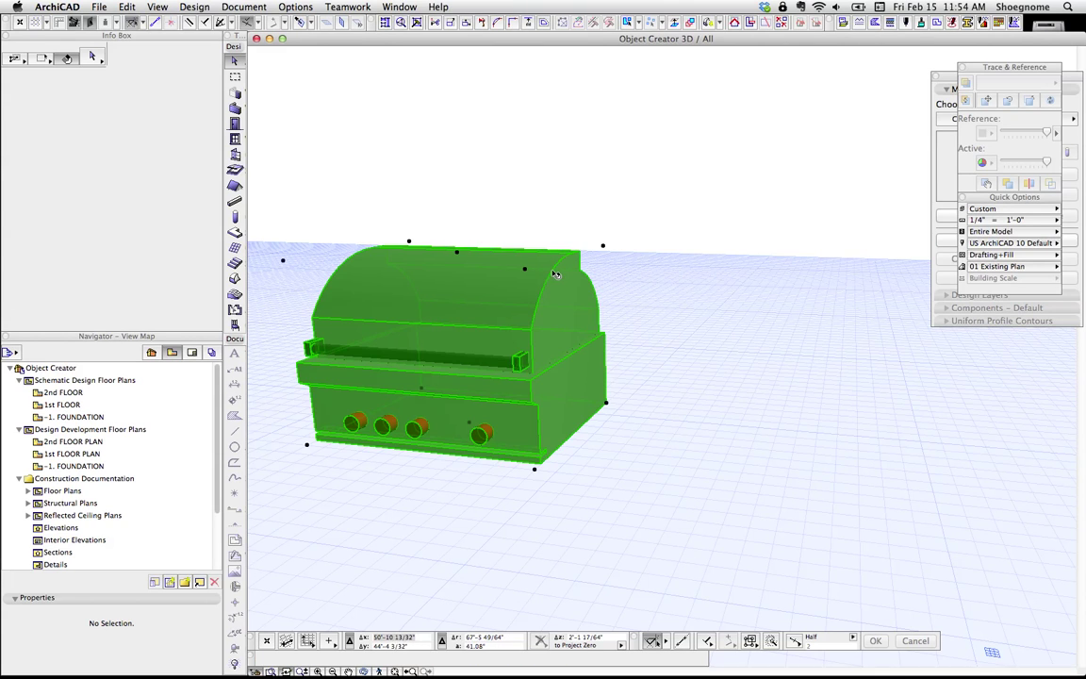
{"action": "double_click", "coordinate": [554, 274]}
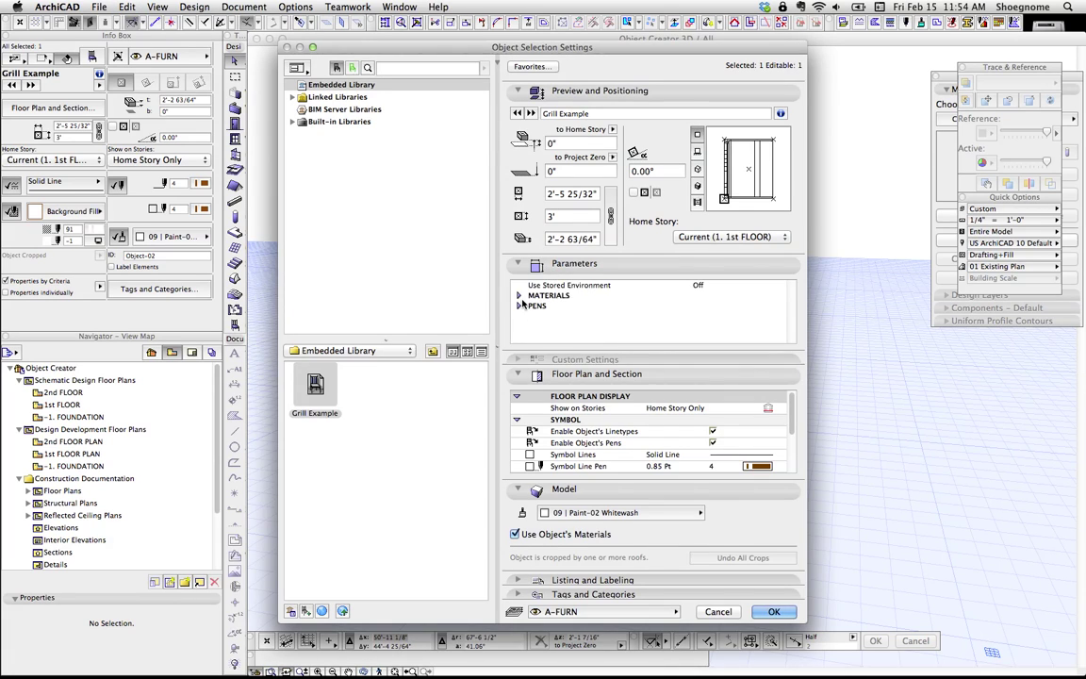
Step: Set the placed grill's Hood material to 05 | Gold Shiny and apply it
{"action": "left_click", "coordinate": [523, 297]}
{"action": "scroll", "coordinate": [654, 315], "scroll_direction": "down", "scroll_amount": 2}
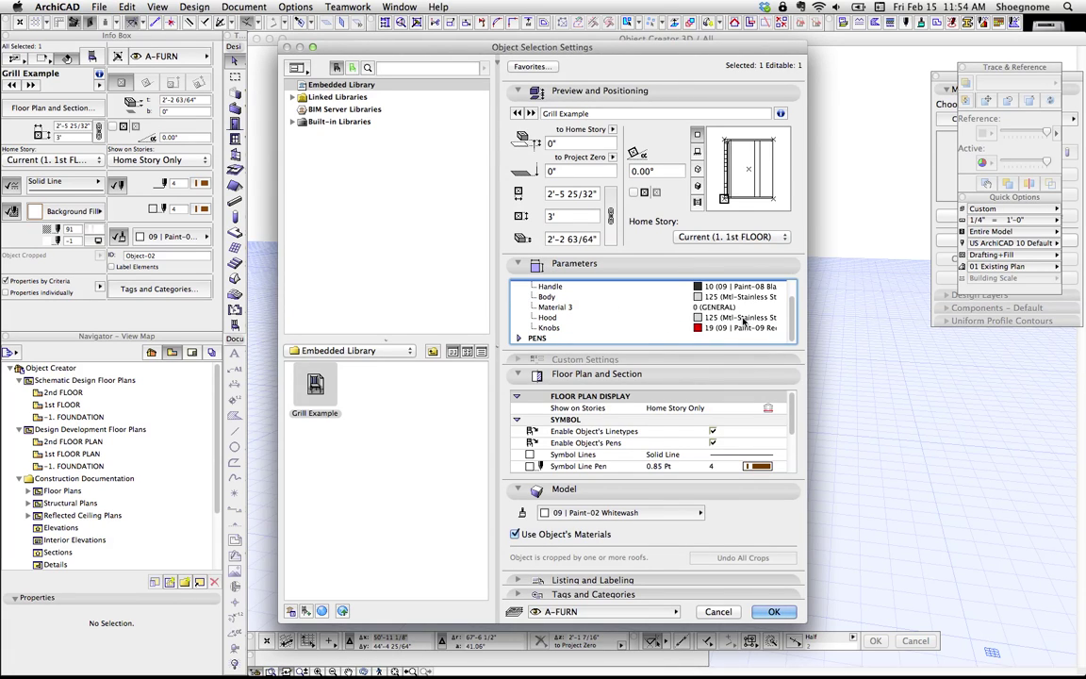
{"action": "left_click", "coordinate": [779, 320]}
{"action": "left_click", "coordinate": [778, 320]}
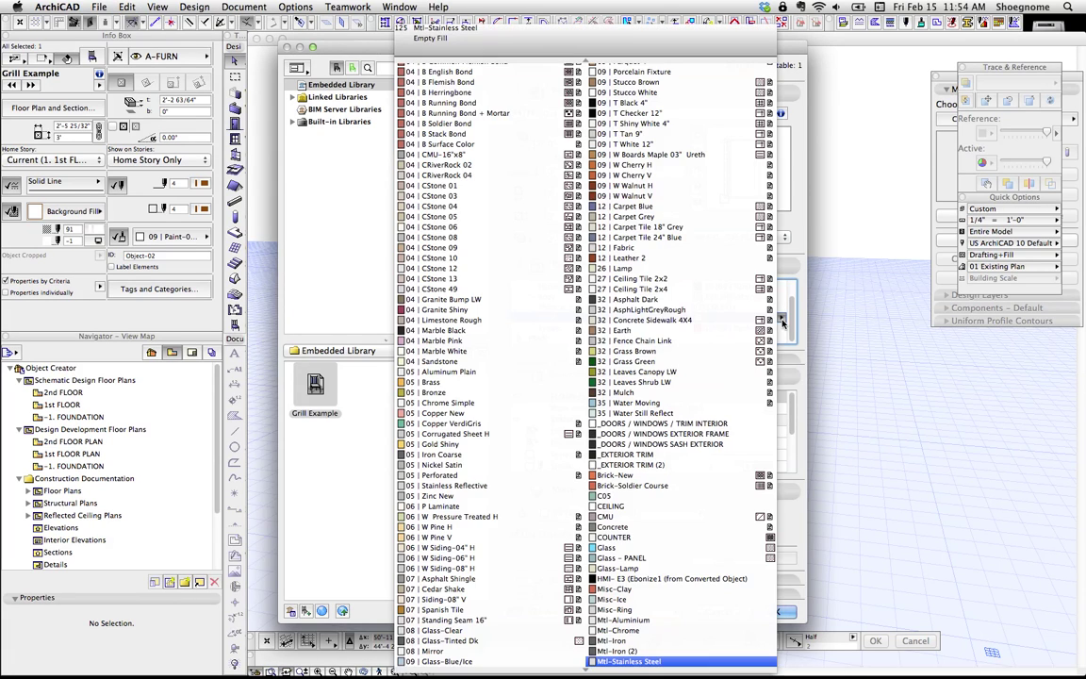
{"action": "left_click", "coordinate": [497, 445]}
{"action": "left_click", "coordinate": [773, 610]}
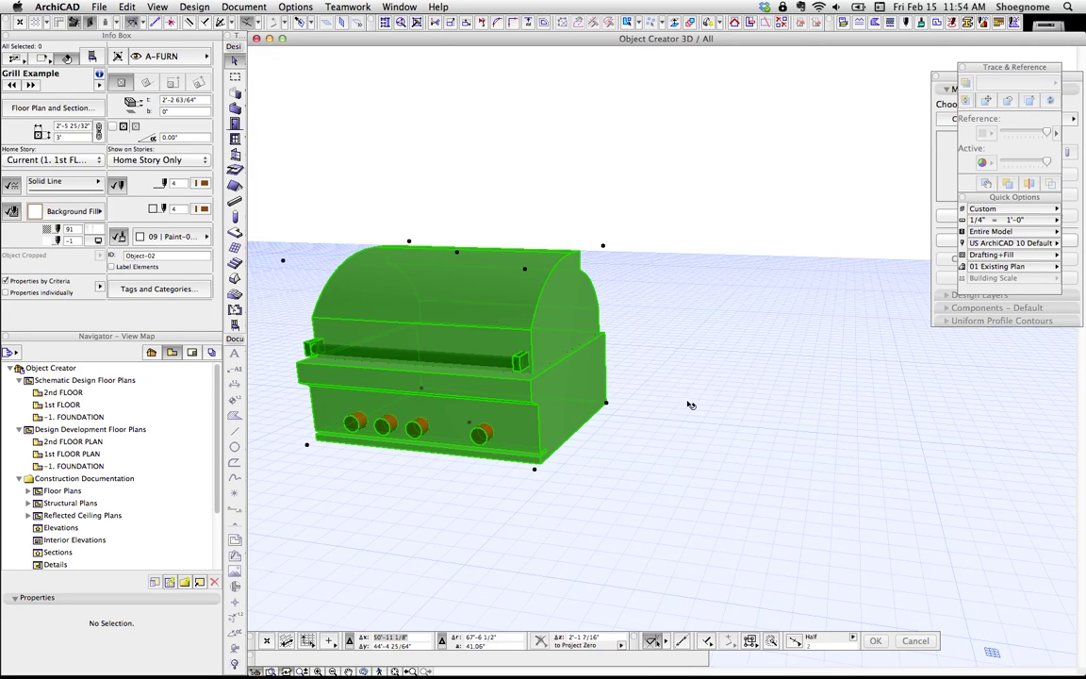
Step: Reselect the gold-hooded grill and recheck its MATERIALS settings before closing them
{"action": "left_click", "coordinate": [660, 355]}
{"action": "scroll", "coordinate": [661, 356], "scroll_direction": "down", "scroll_amount": 5}
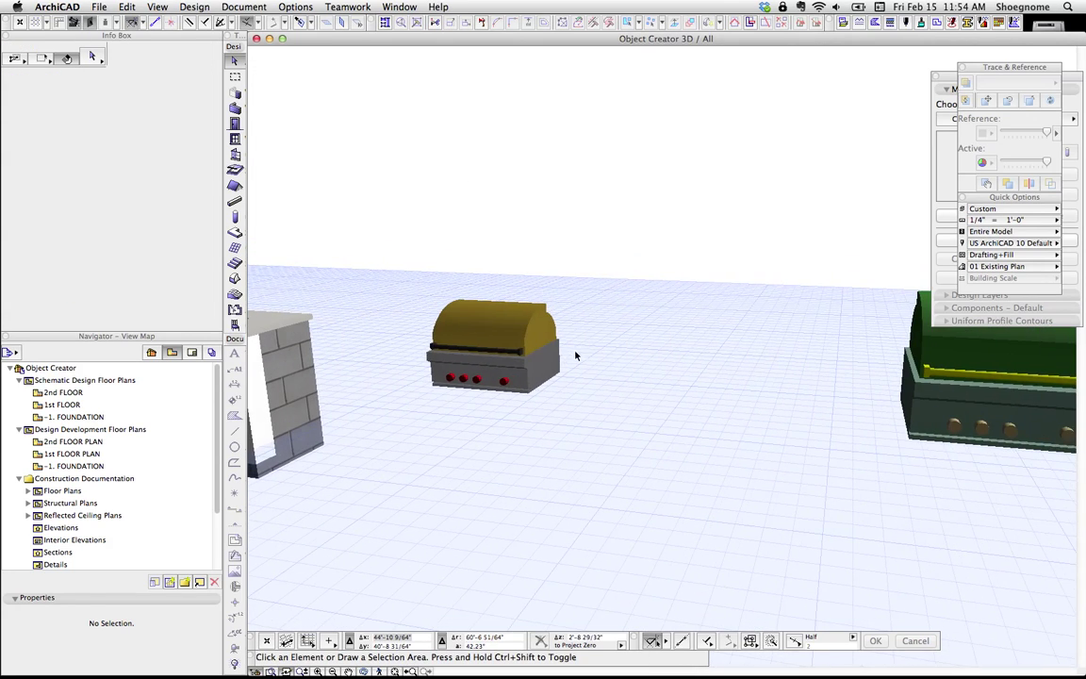
{"action": "left_click", "coordinate": [557, 356]}
{"action": "key", "text": "super+t"}
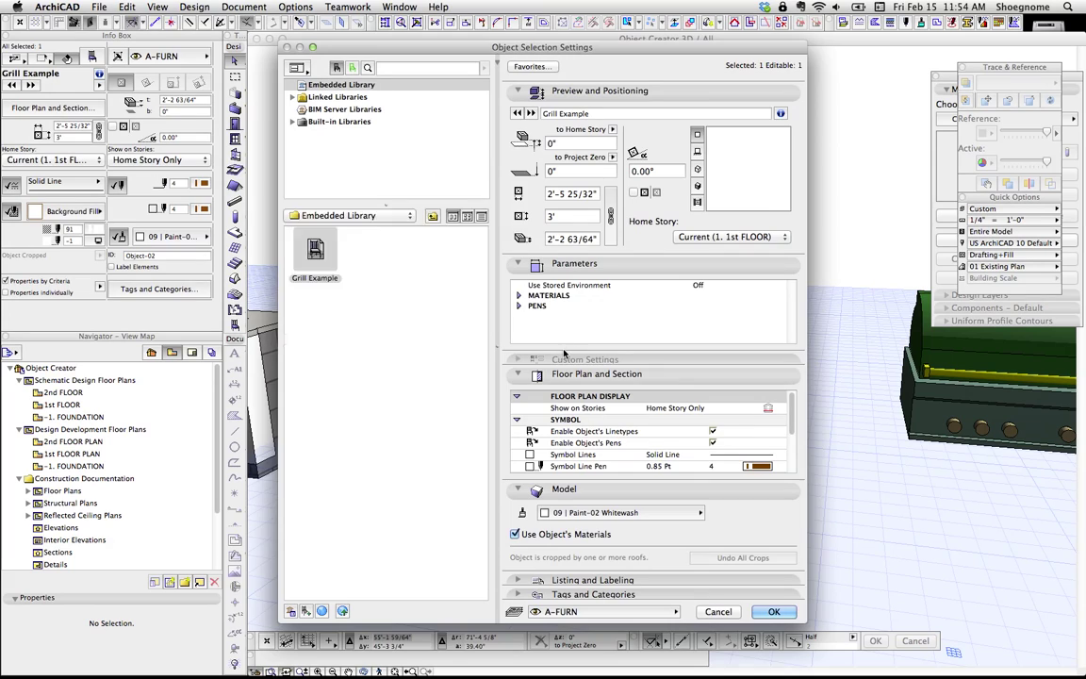
{"action": "double_click", "coordinate": [549, 296]}
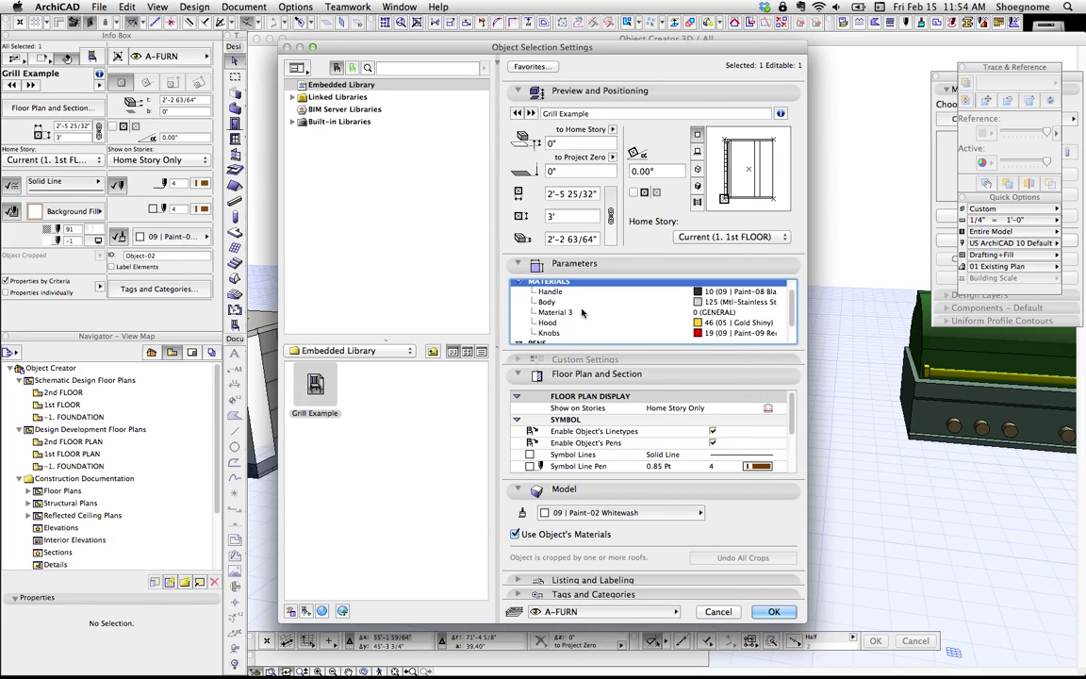
{"action": "left_click", "coordinate": [553, 328]}
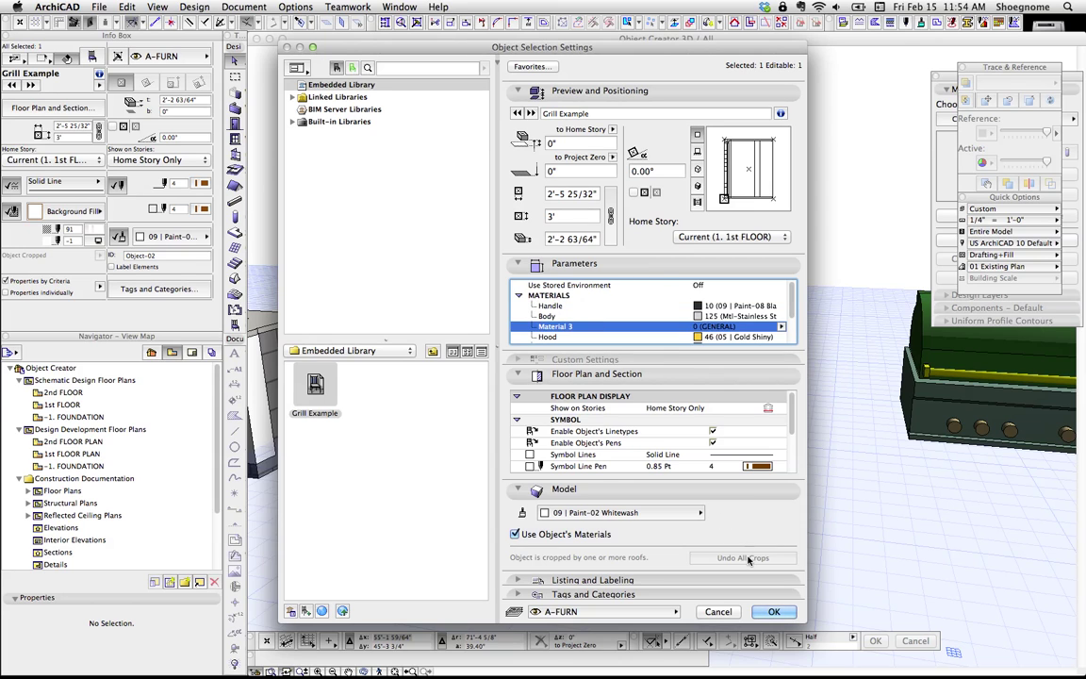
{"action": "left_click", "coordinate": [773, 611]}
Step: Open the Grill Example object from the File menu and show its parameter list
{"action": "left_click", "coordinate": [99, 6]}
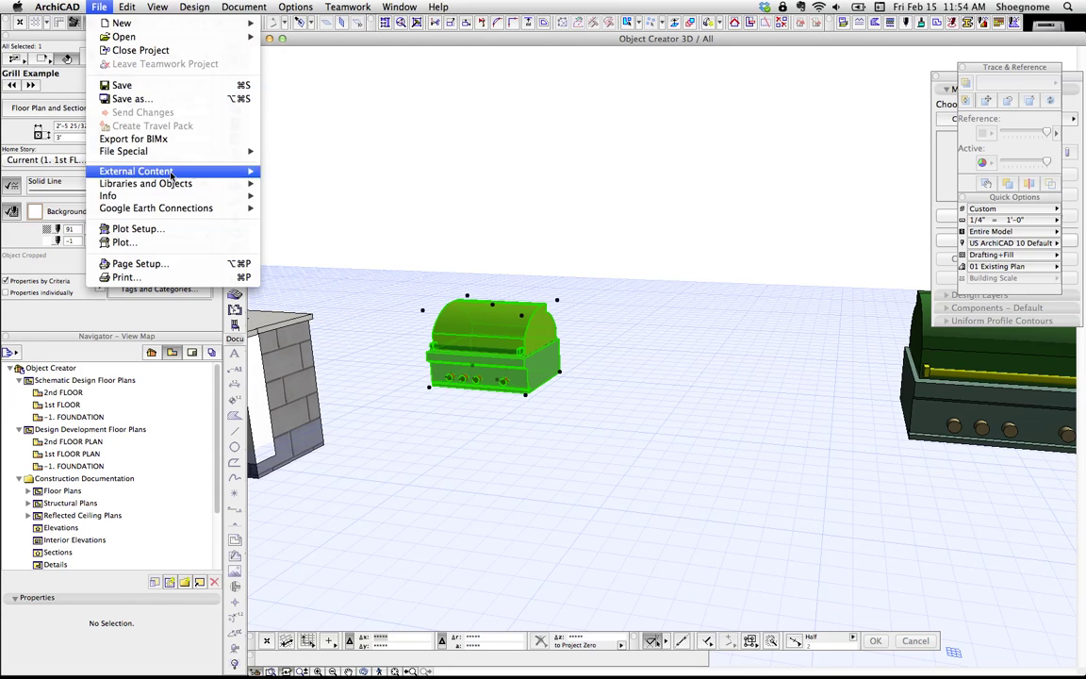
{"action": "mouse_move", "coordinate": [181, 182]}
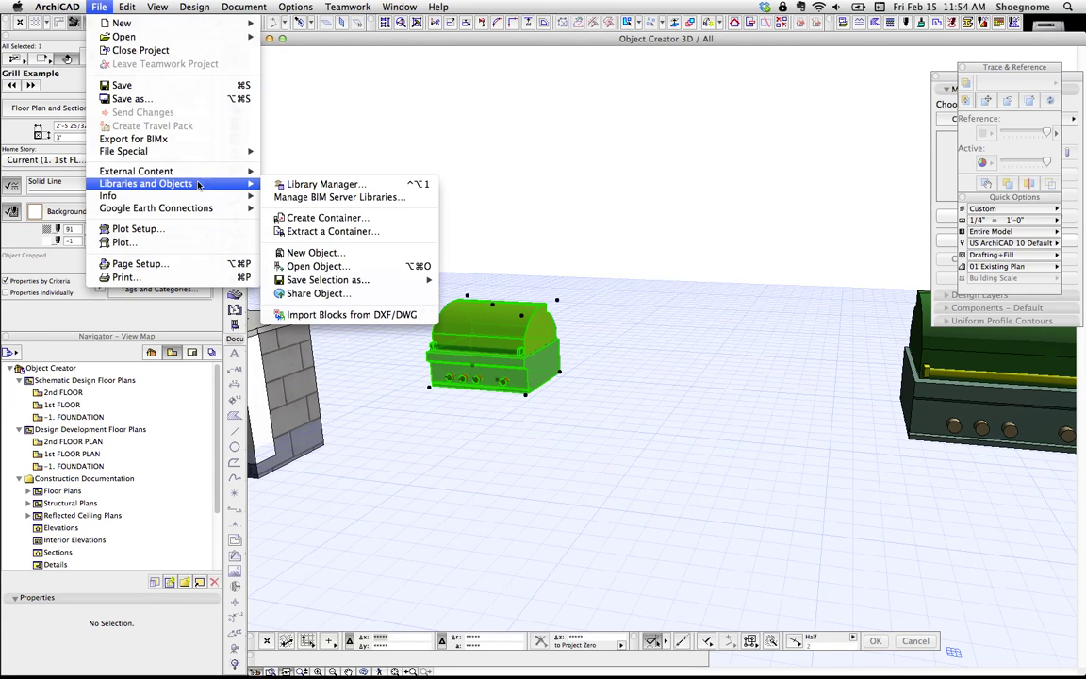
{"action": "left_click", "coordinate": [342, 269]}
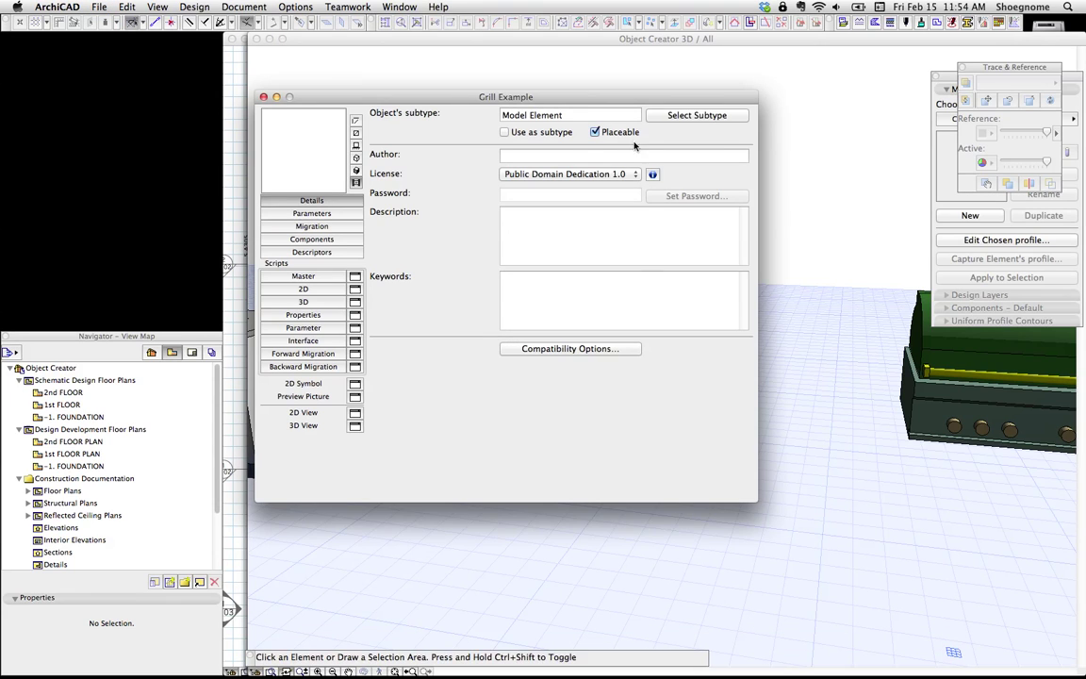
{"action": "left_click", "coordinate": [401, 226]}
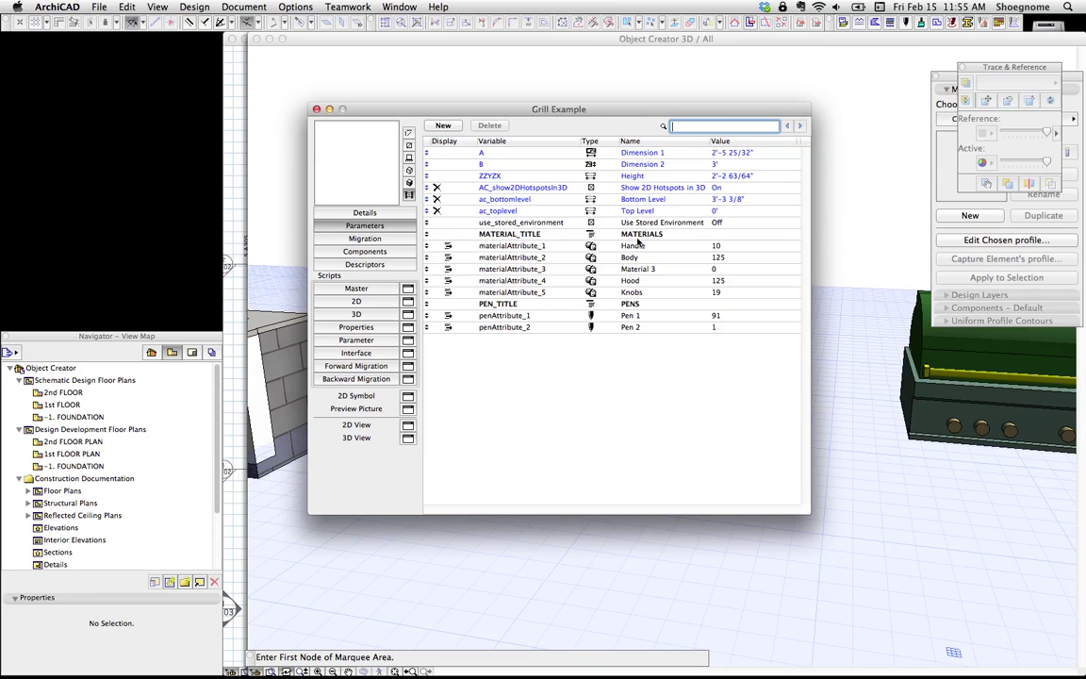
Step: Finish editing the materialAttribute_3 row, then close the editor and save Grill Example
{"action": "left_click", "coordinate": [660, 268]}
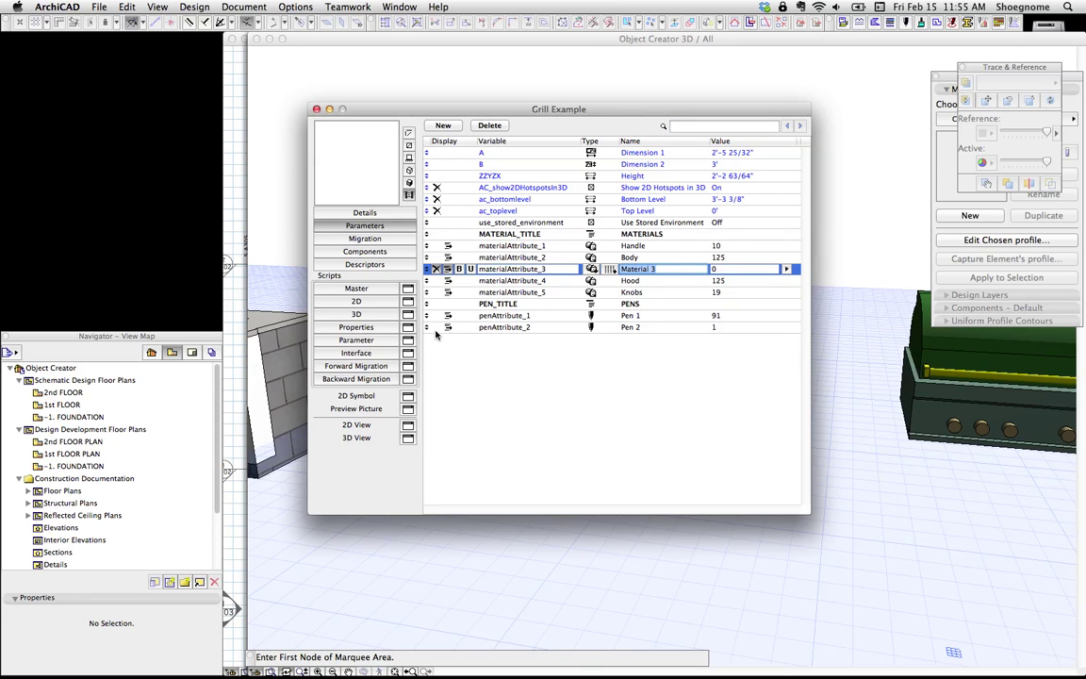
{"action": "left_click", "coordinate": [465, 367]}
{"action": "left_click", "coordinate": [317, 110]}
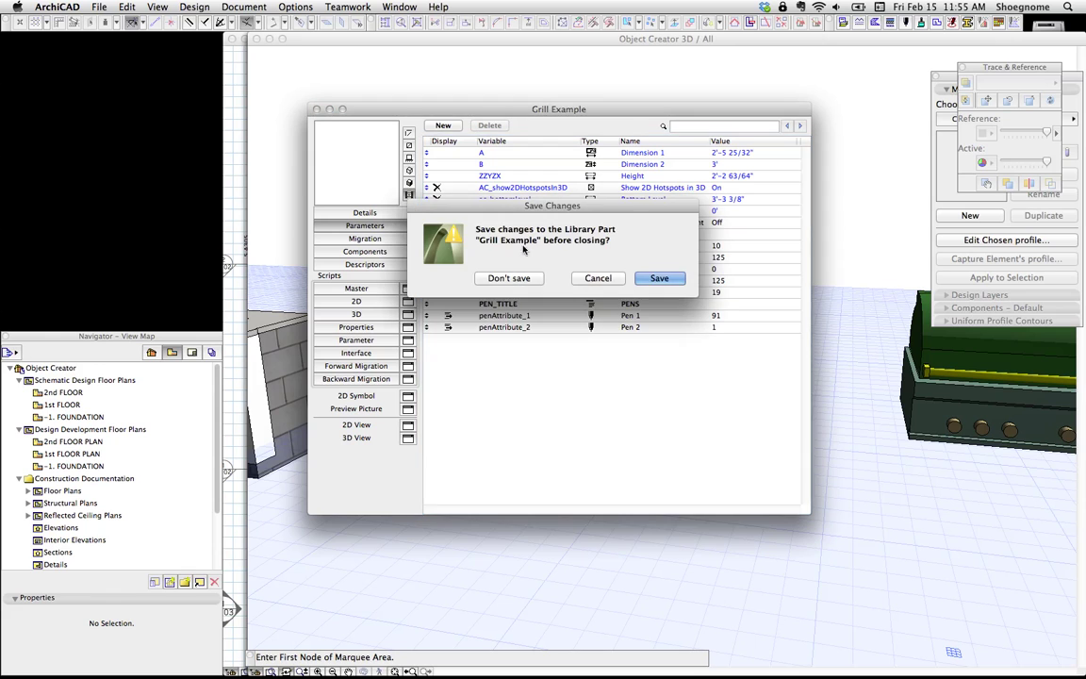
{"action": "left_click", "coordinate": [638, 280]}
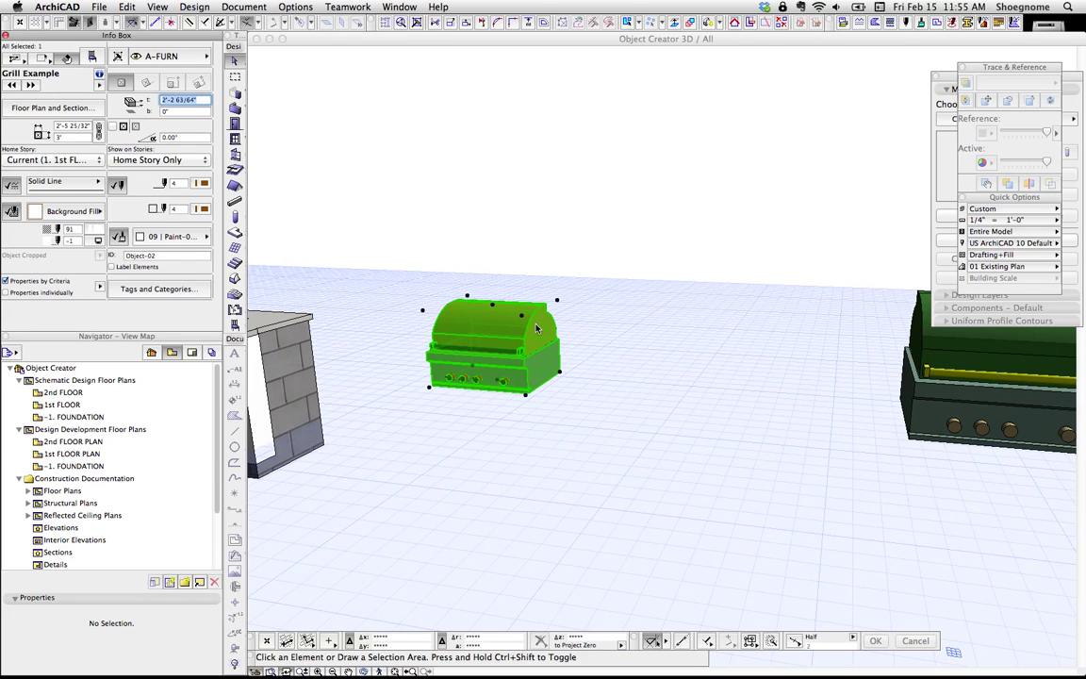
{"action": "key", "text": "super+t"}
{"action": "left_click", "coordinate": [518, 294]}
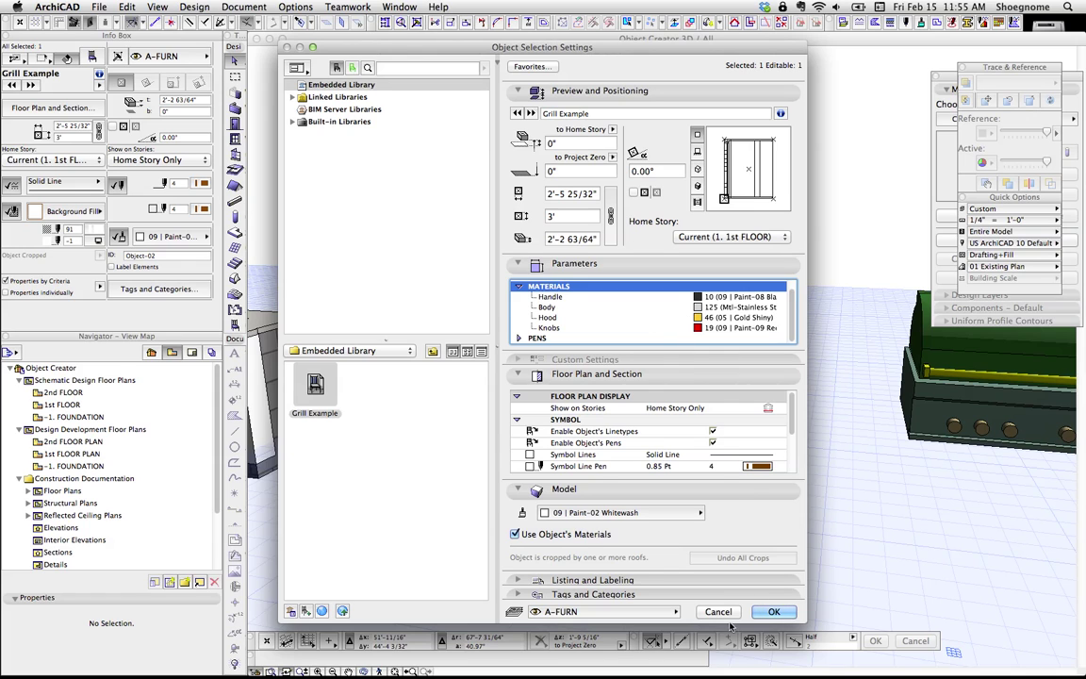
{"action": "left_click", "coordinate": [723, 611]}
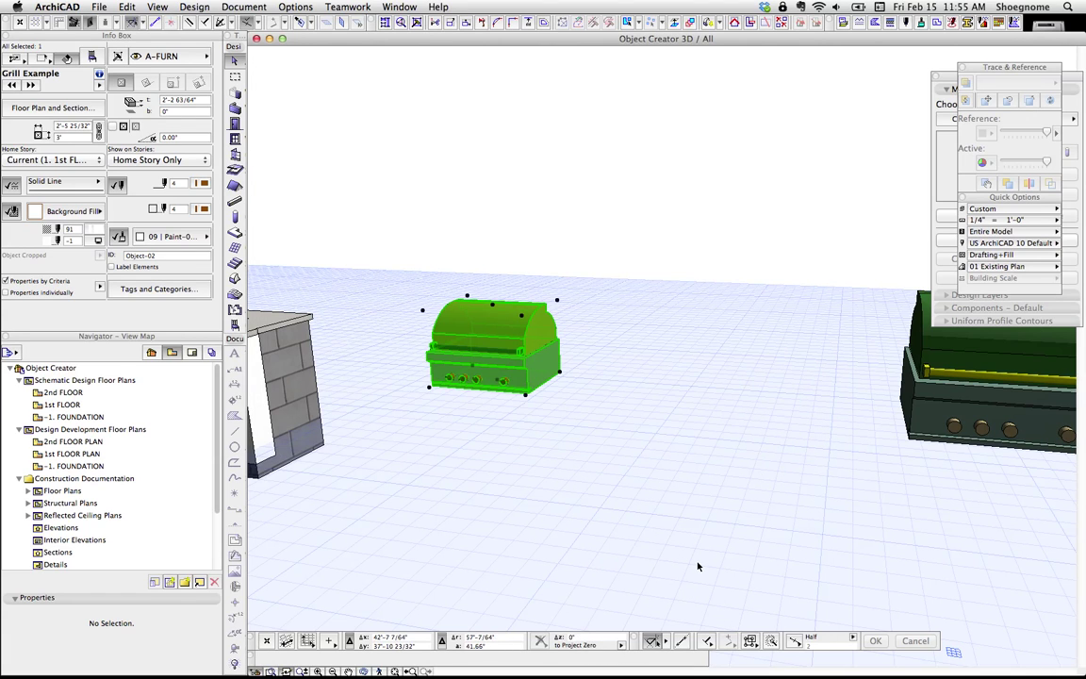
{"action": "key", "text": "super+shift+o"}
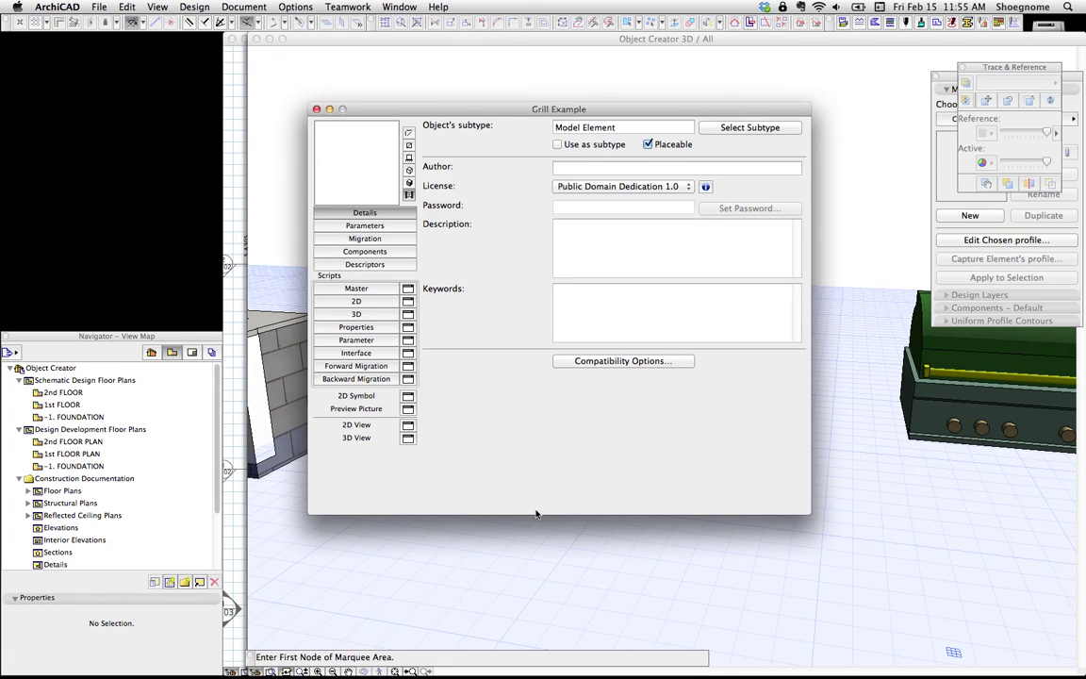
{"action": "left_click", "coordinate": [405, 226]}
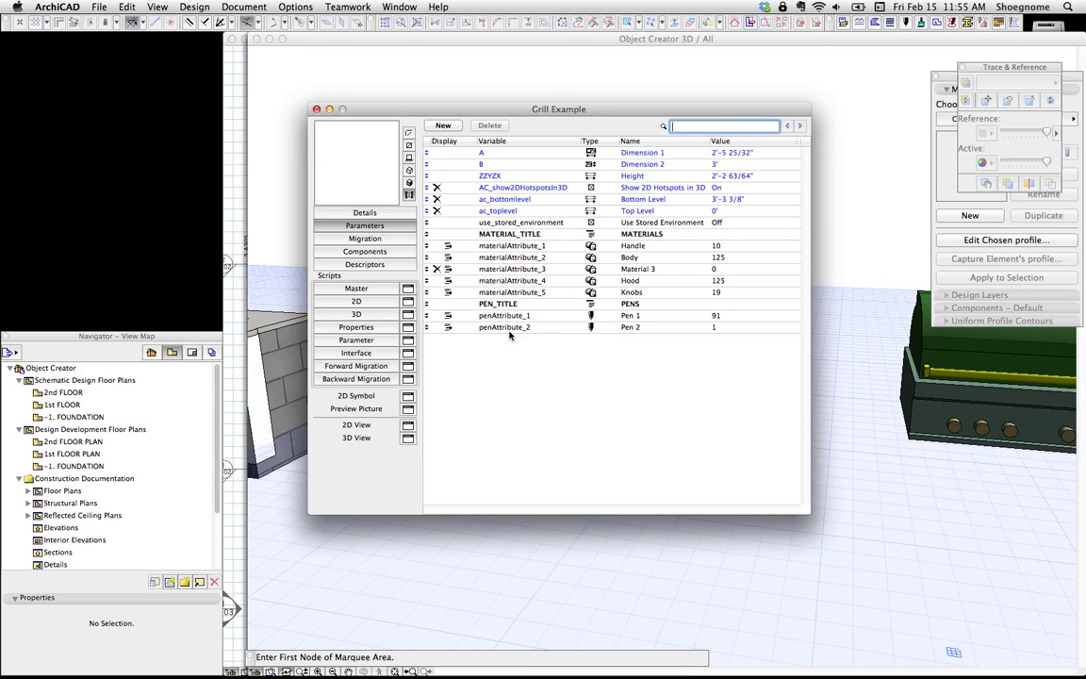
{"action": "key", "text": "super+w"}
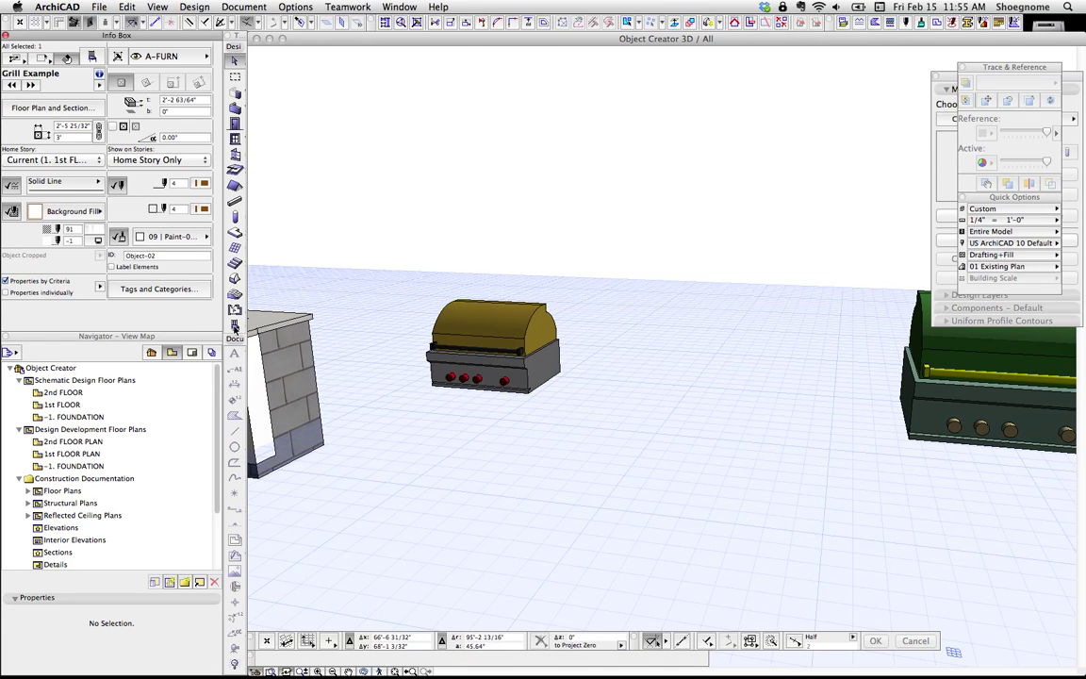
Step: Check the default object settings, then load the Base-Sink Cabinet favorite
{"action": "key", "text": "super+t"}
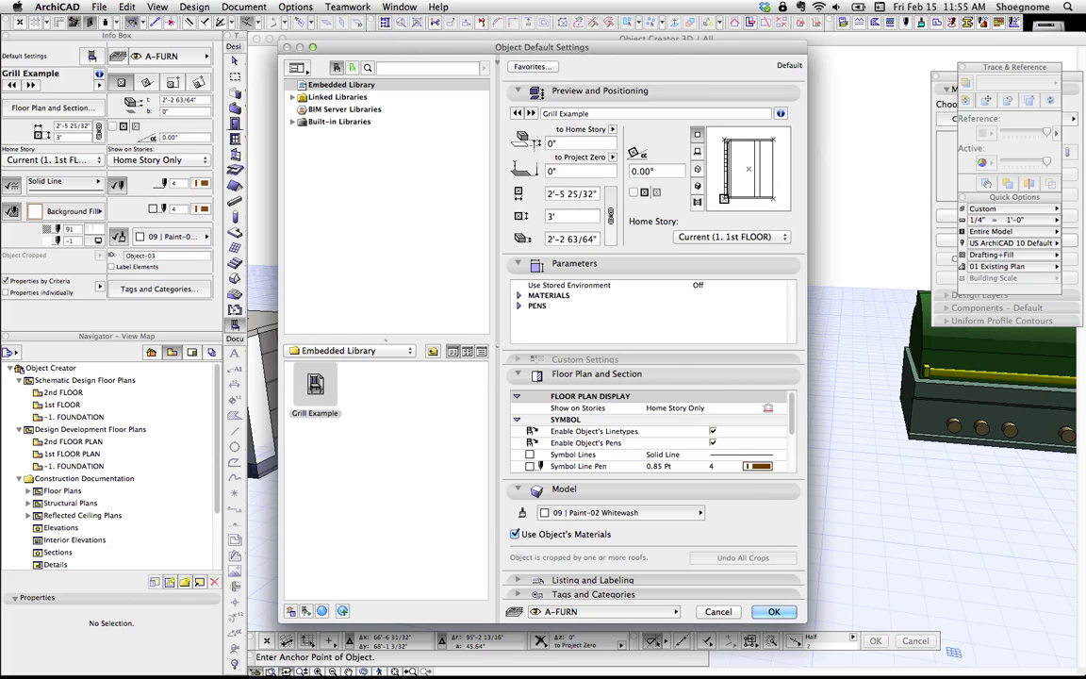
{"action": "left_click", "coordinate": [292, 97]}
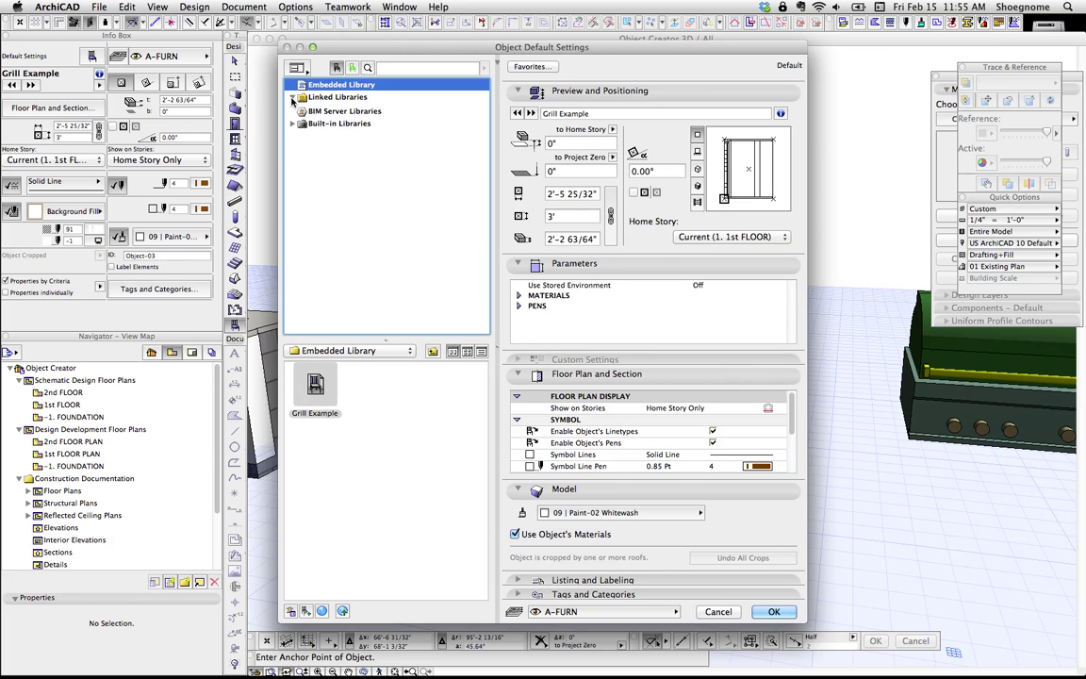
{"action": "key", "text": "Escape"}
{"action": "left_click", "coordinate": [66, 57]}
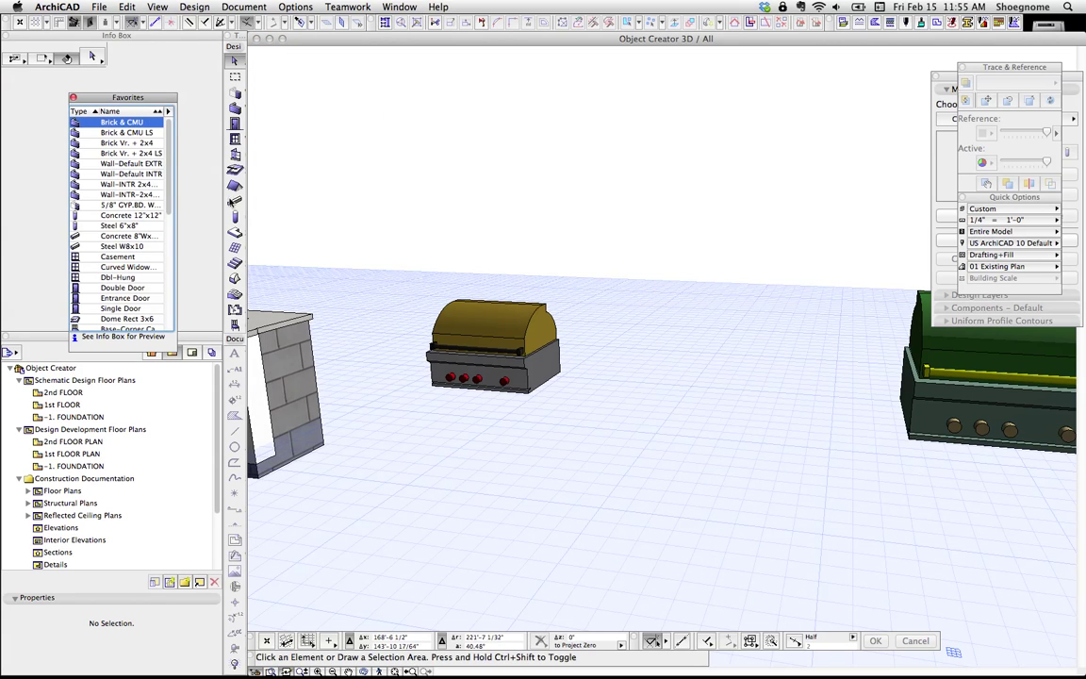
{"action": "scroll", "coordinate": [130, 214], "scroll_direction": "down", "scroll_amount": 10}
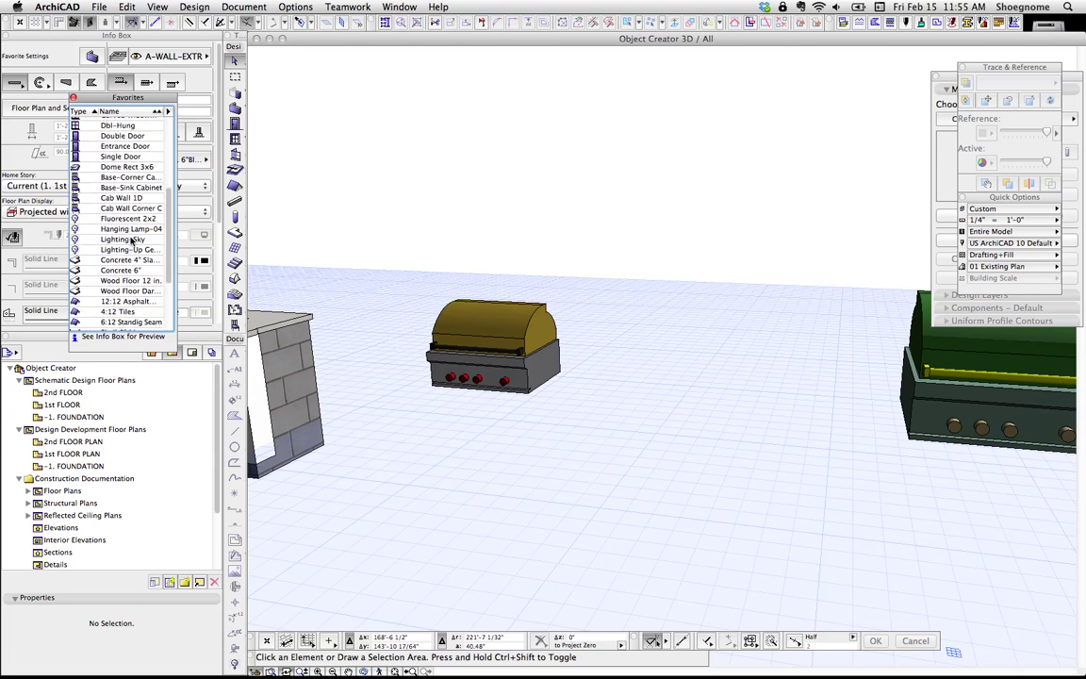
{"action": "scroll", "coordinate": [132, 263], "scroll_direction": "down", "scroll_amount": 2}
{"action": "scroll", "coordinate": [133, 262], "scroll_direction": "up", "scroll_amount": 7}
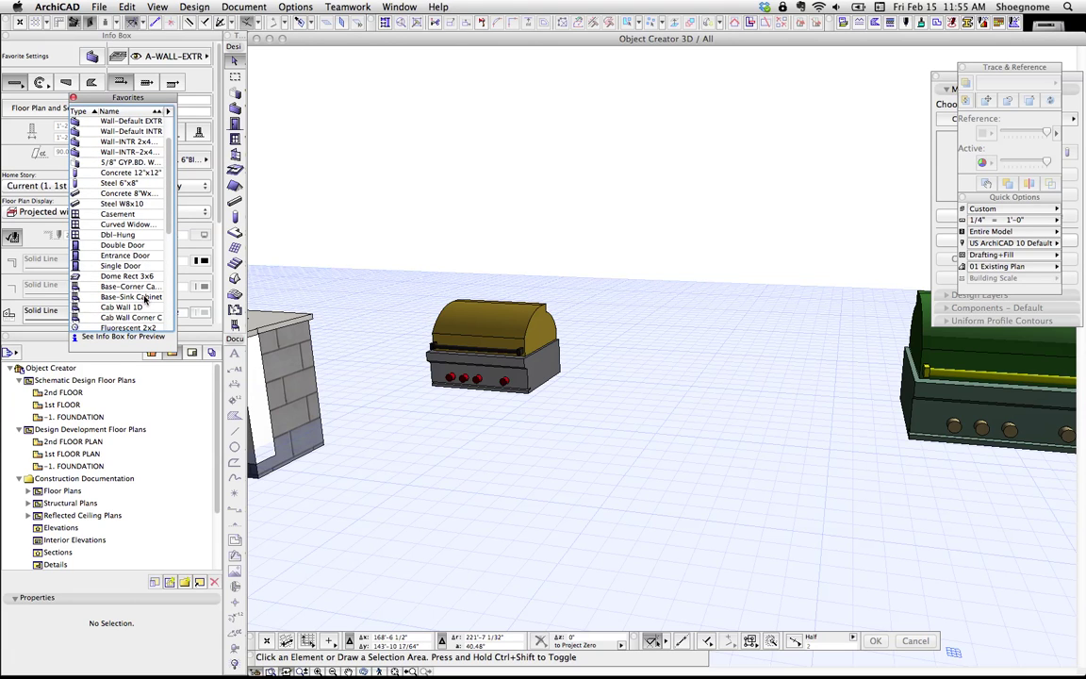
{"action": "double_click", "coordinate": [138, 299]}
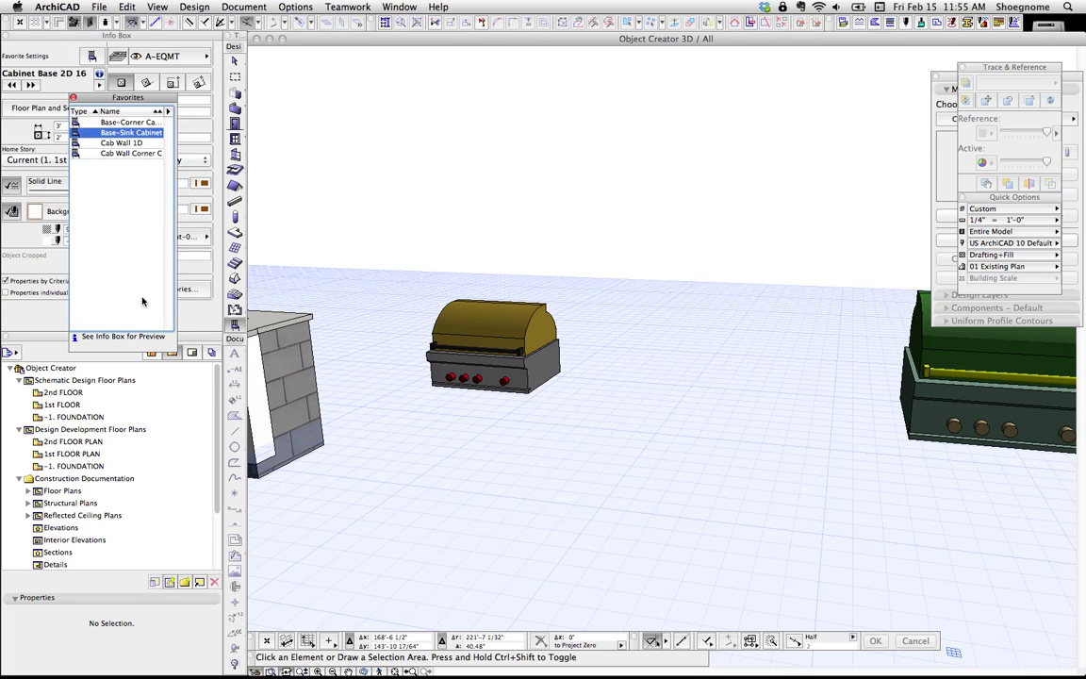
Step: Review the cabinet's Parameters for Listing in its settings and accept with OK
{"action": "key", "text": "super+a"}
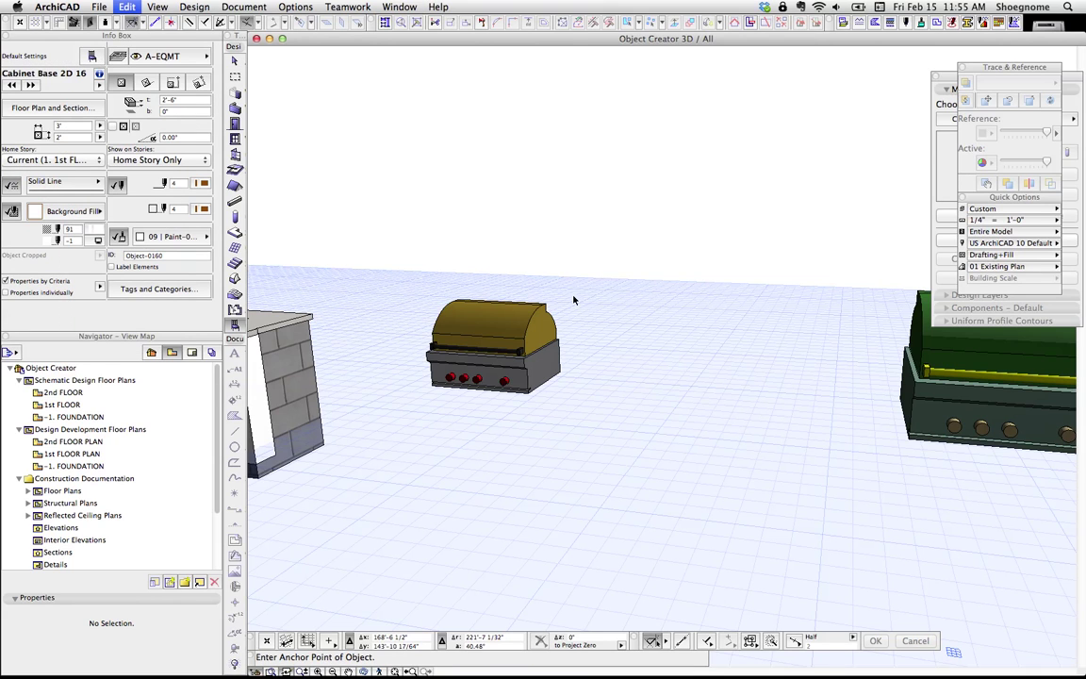
{"action": "key", "text": "super+t"}
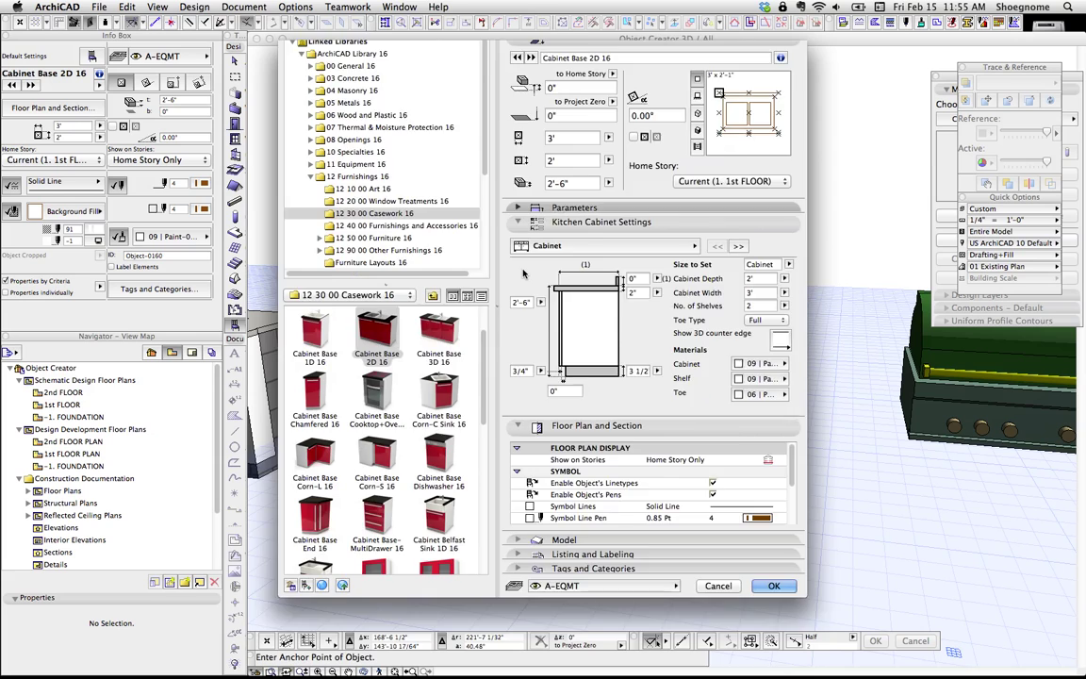
{"action": "left_click", "coordinate": [521, 266]}
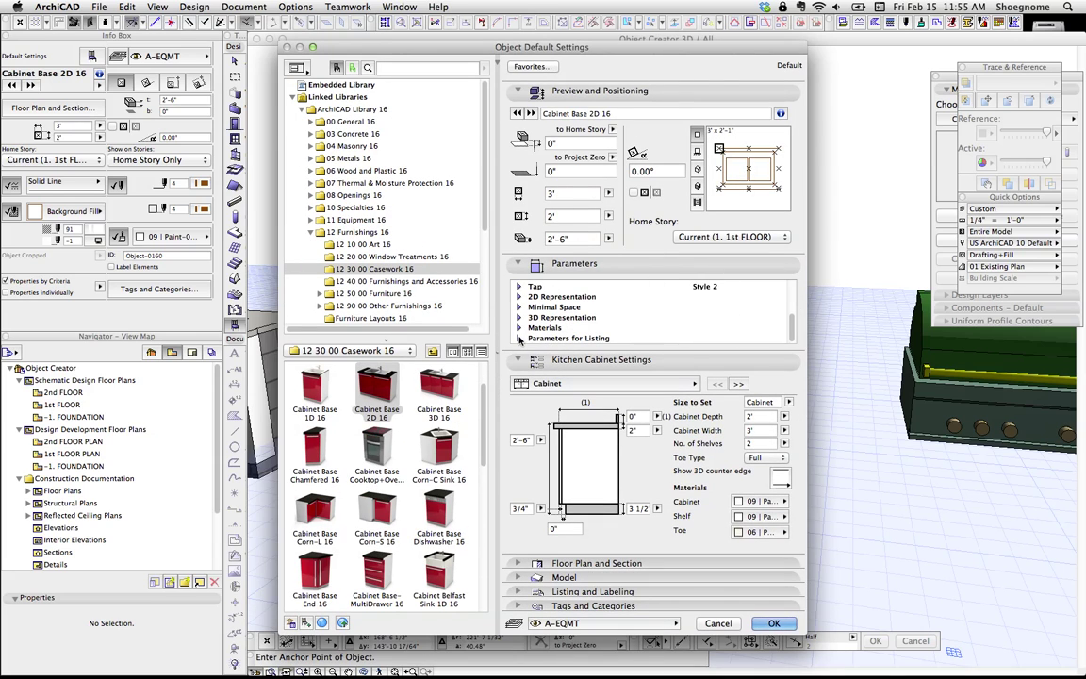
{"action": "left_click", "coordinate": [520, 339]}
{"action": "scroll", "coordinate": [566, 311], "scroll_direction": "down", "scroll_amount": 4}
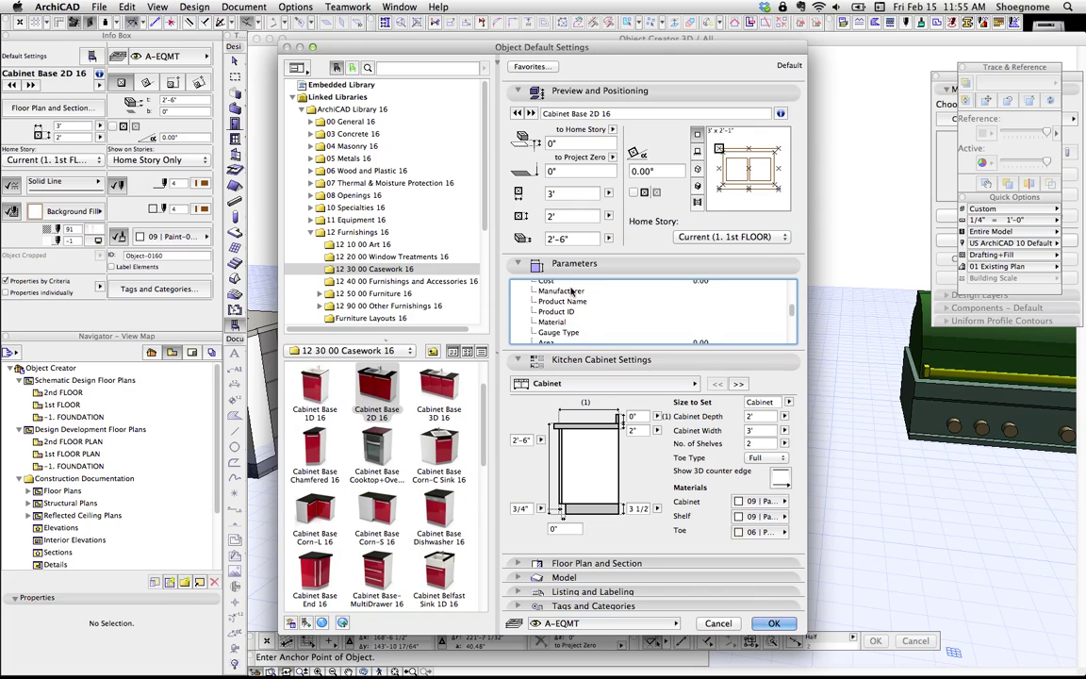
{"action": "scroll", "coordinate": [563, 294], "scroll_direction": "up", "scroll_amount": 1}
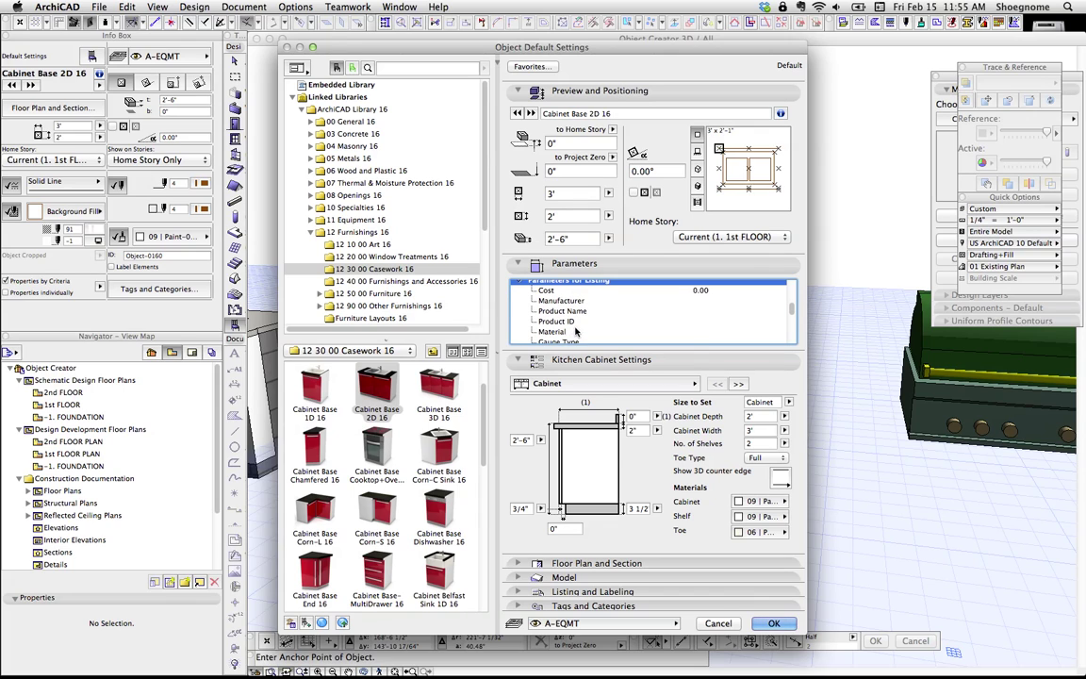
{"action": "scroll", "coordinate": [576, 331], "scroll_direction": "down", "scroll_amount": 3}
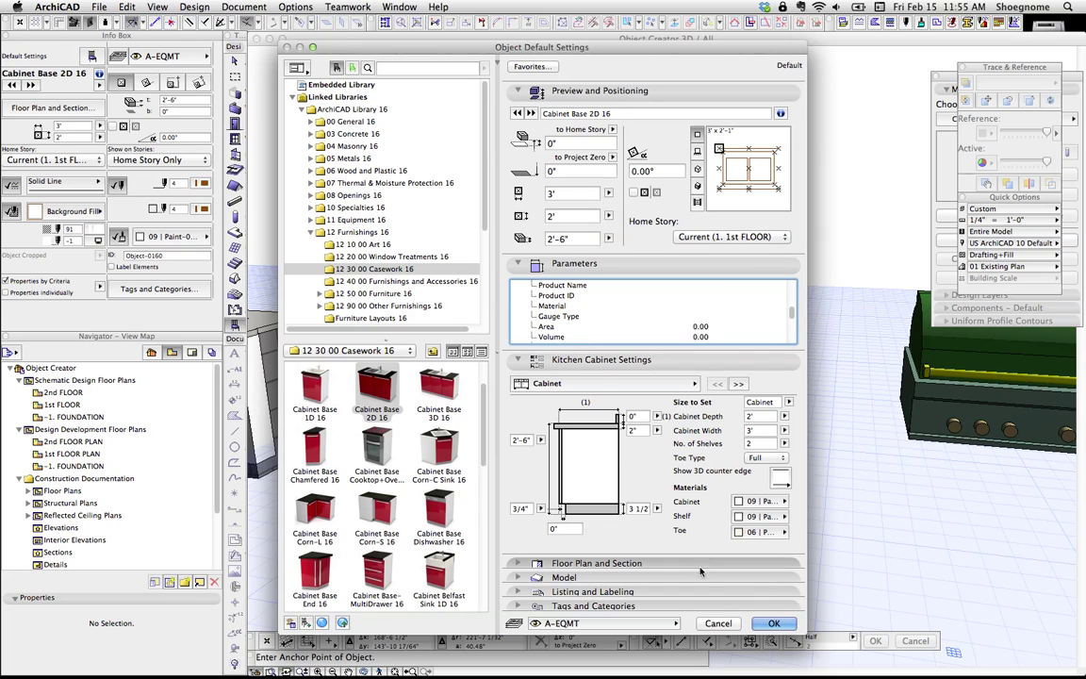
{"action": "left_click", "coordinate": [773, 623]}
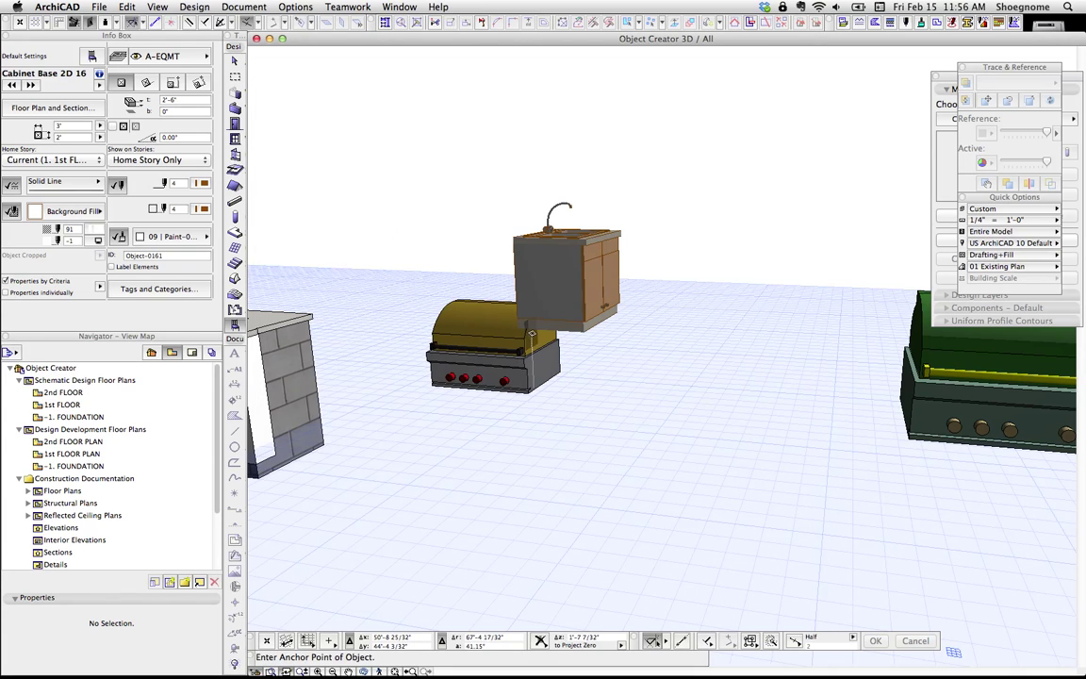
Step: Place and undo the cabinet, then open the selected grill's library part for editing
{"action": "left_click", "coordinate": [532, 334]}
{"action": "key", "text": "super+z"}
{"action": "left_click", "coordinate": [481, 304]}
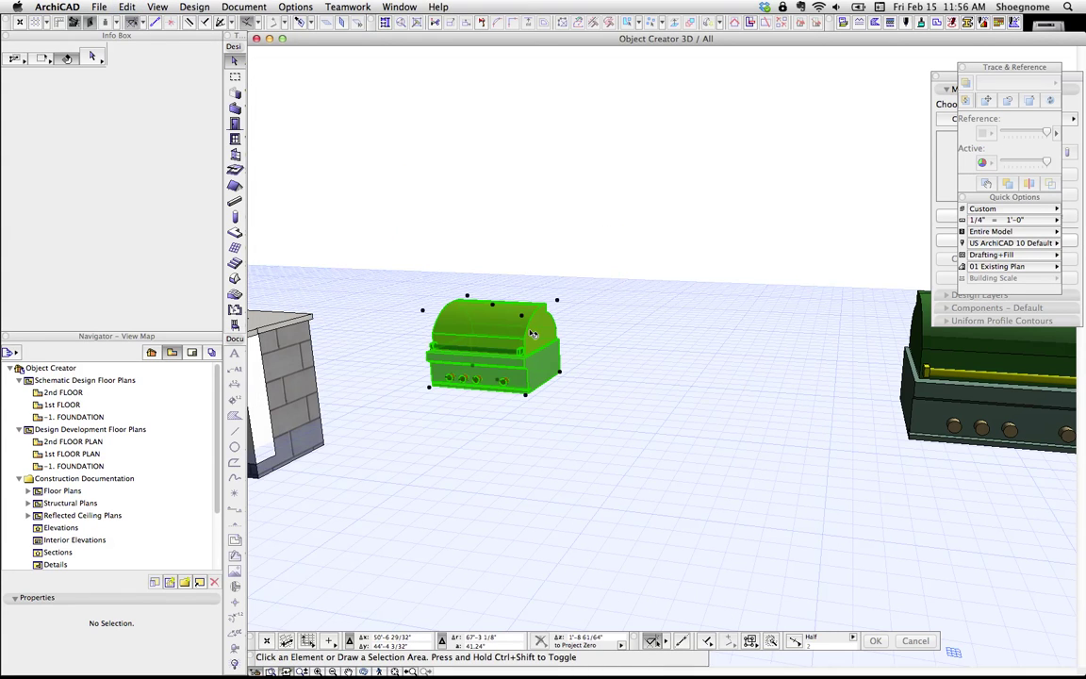
{"action": "key", "text": "super+t"}
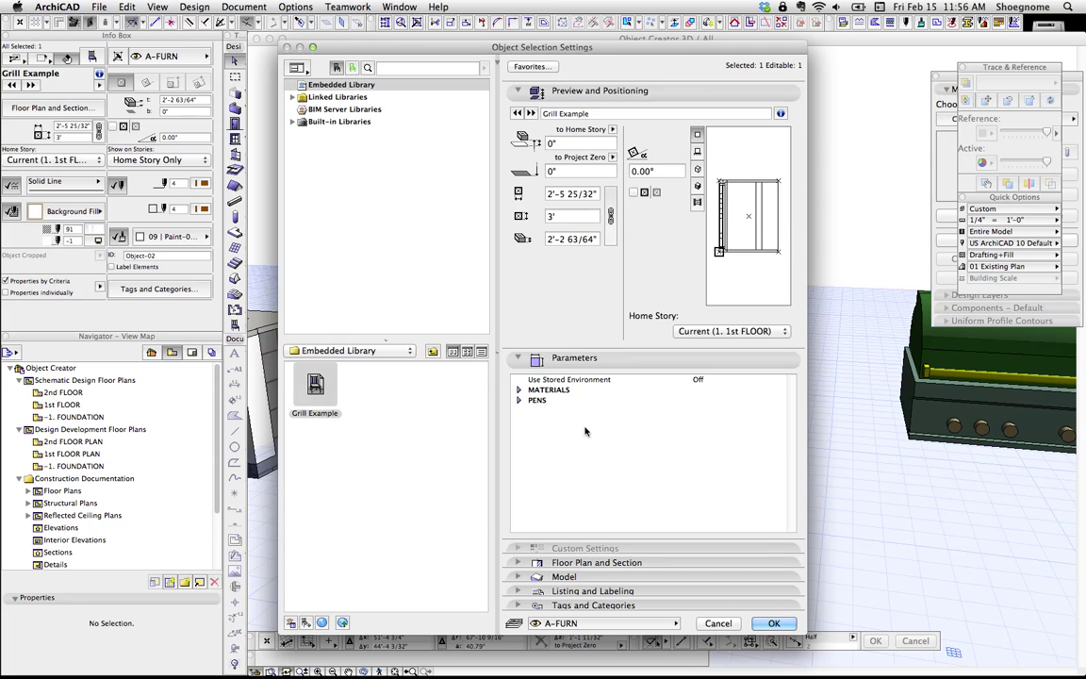
{"action": "key", "text": "Escape"}
{"action": "key", "text": "super+shift+o"}
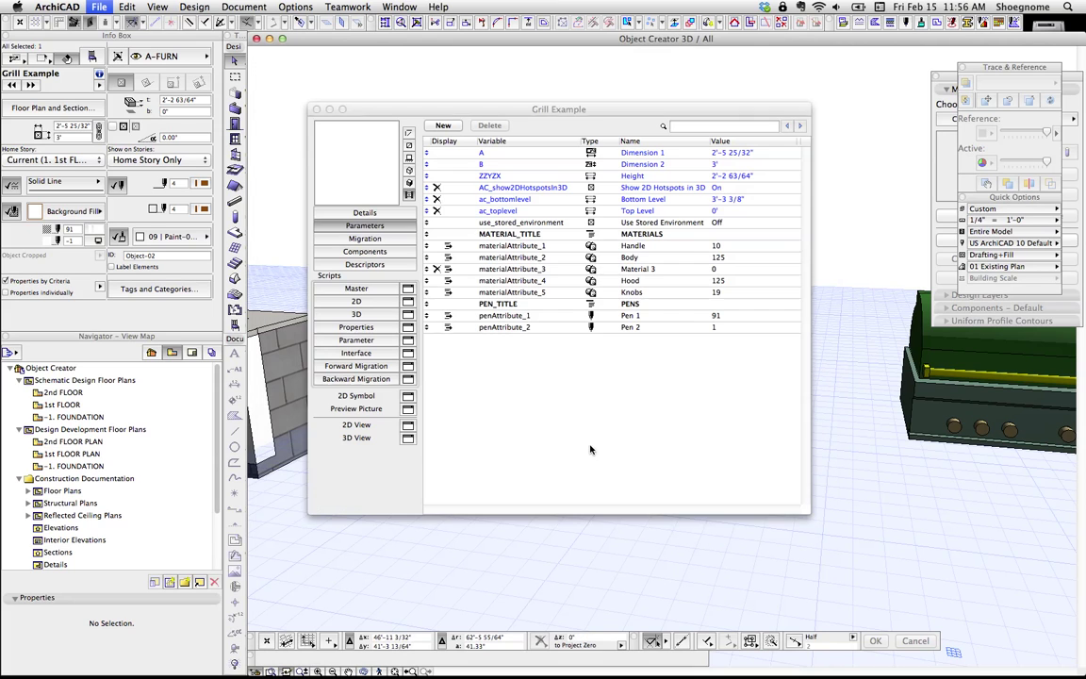
Step: Set the grill's subtype to Residential Equipment under Model Element > Equipment Element
{"action": "left_click", "coordinate": [353, 212]}
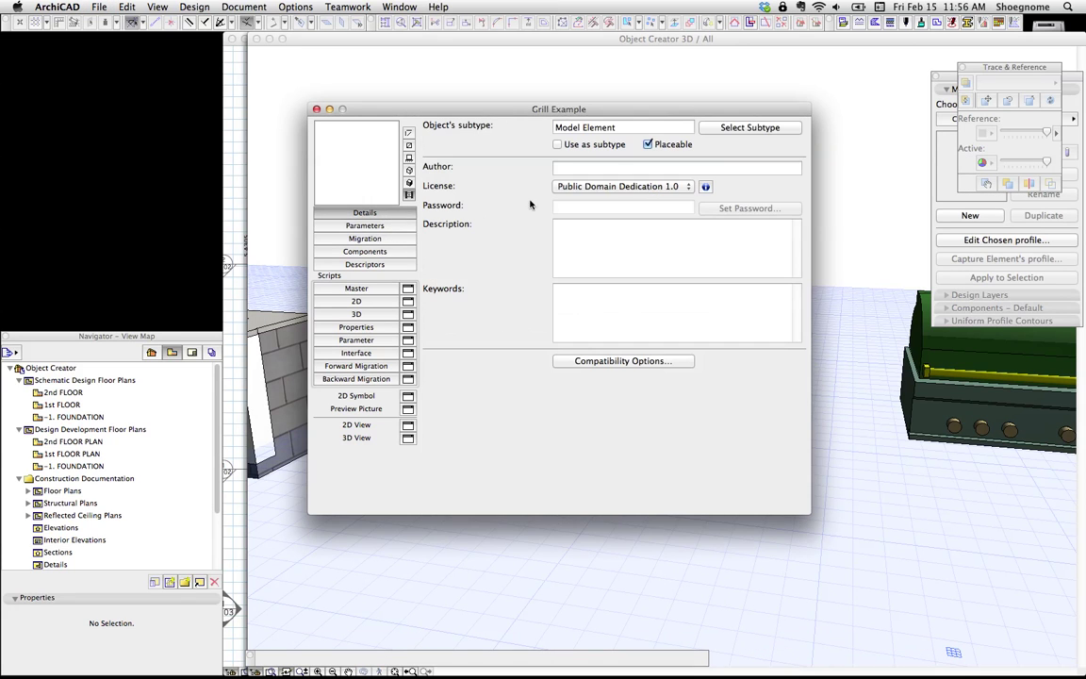
{"action": "left_click", "coordinate": [795, 127]}
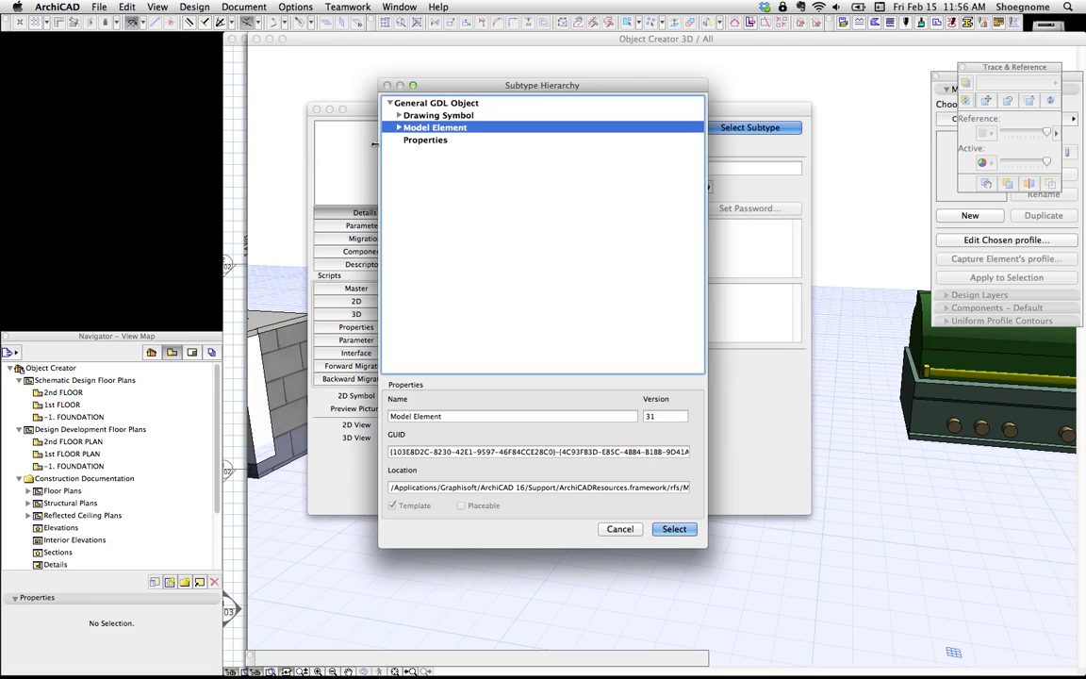
{"action": "left_click", "coordinate": [399, 127]}
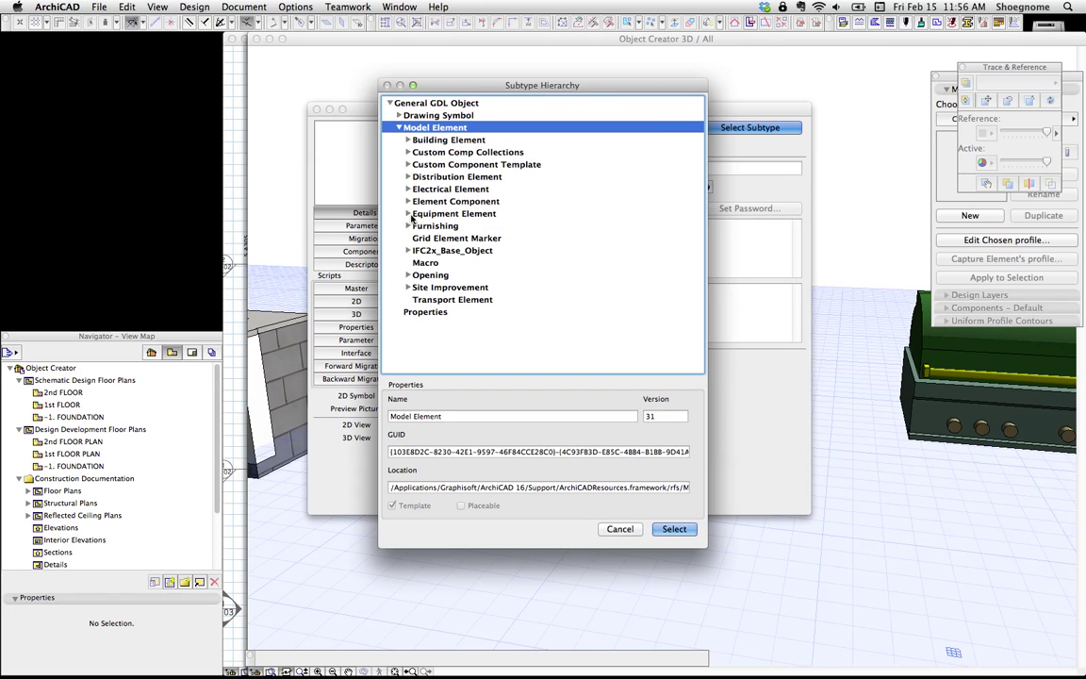
{"action": "left_click", "coordinate": [409, 215]}
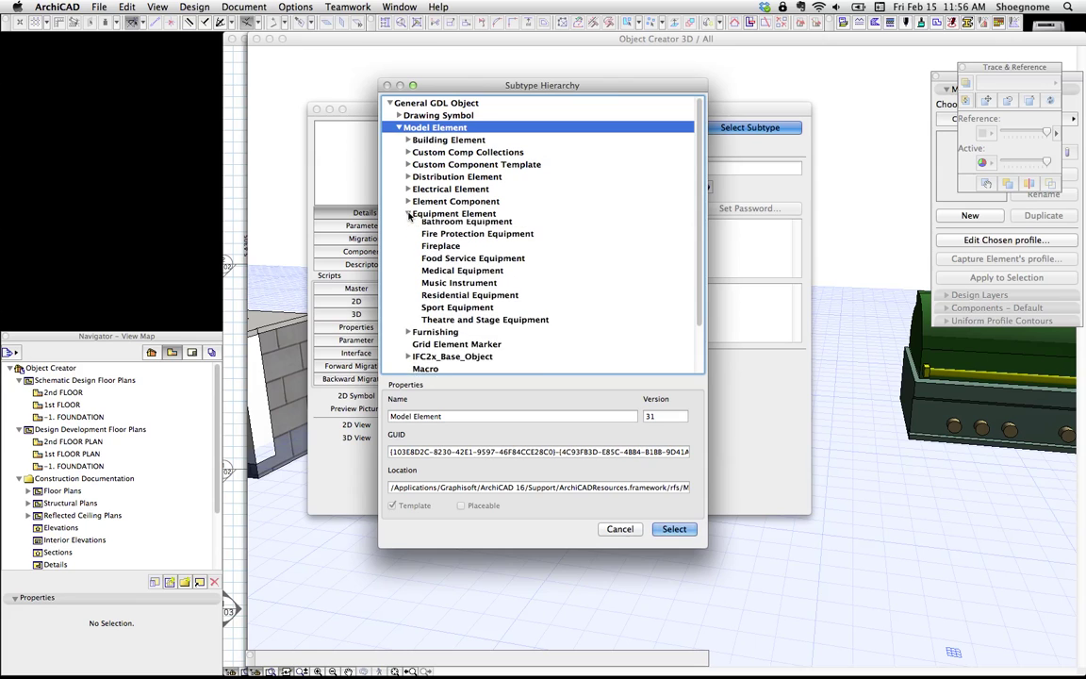
{"action": "left_click", "coordinate": [464, 299]}
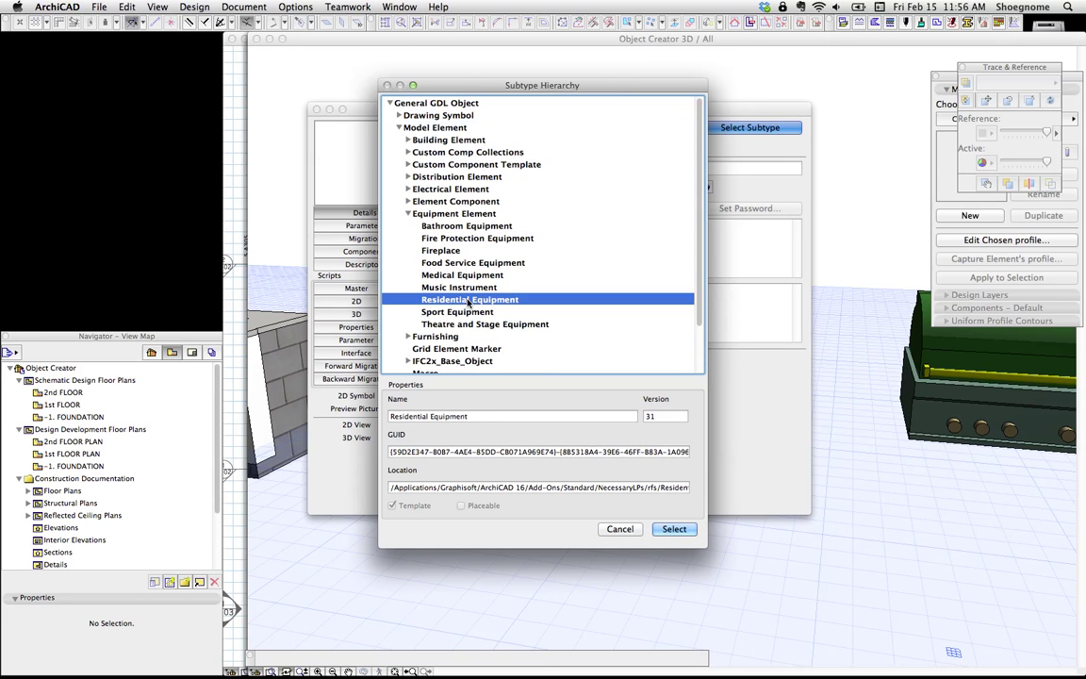
{"action": "left_click", "coordinate": [688, 525]}
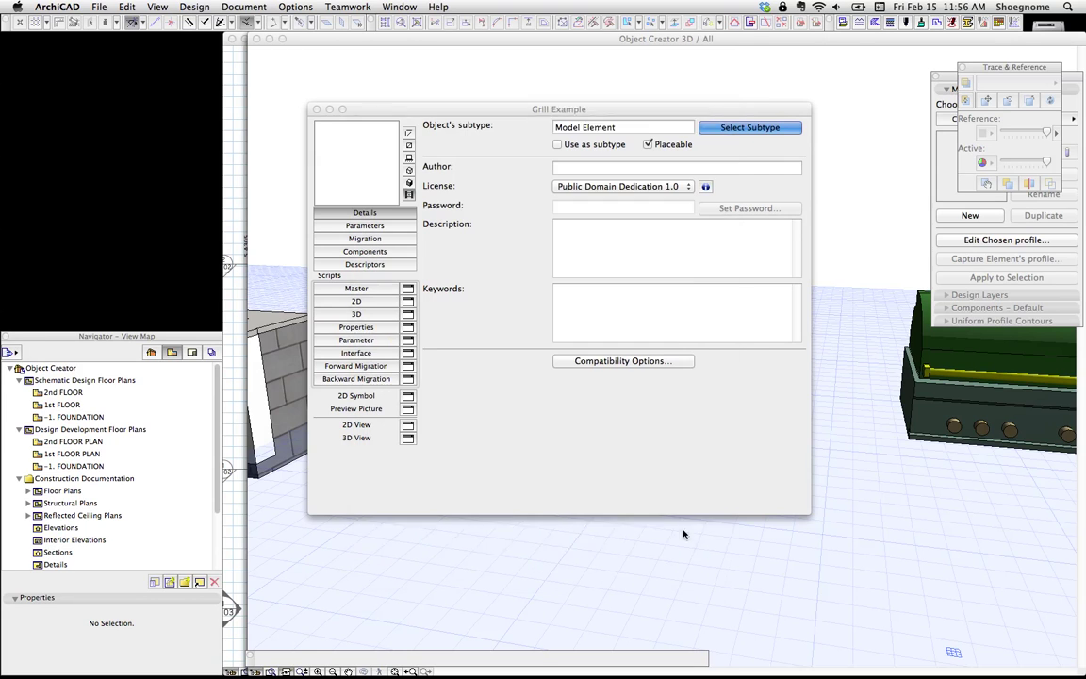
Step: Show the parameter list, then close the editor and save Grill Example
{"action": "left_click", "coordinate": [334, 225]}
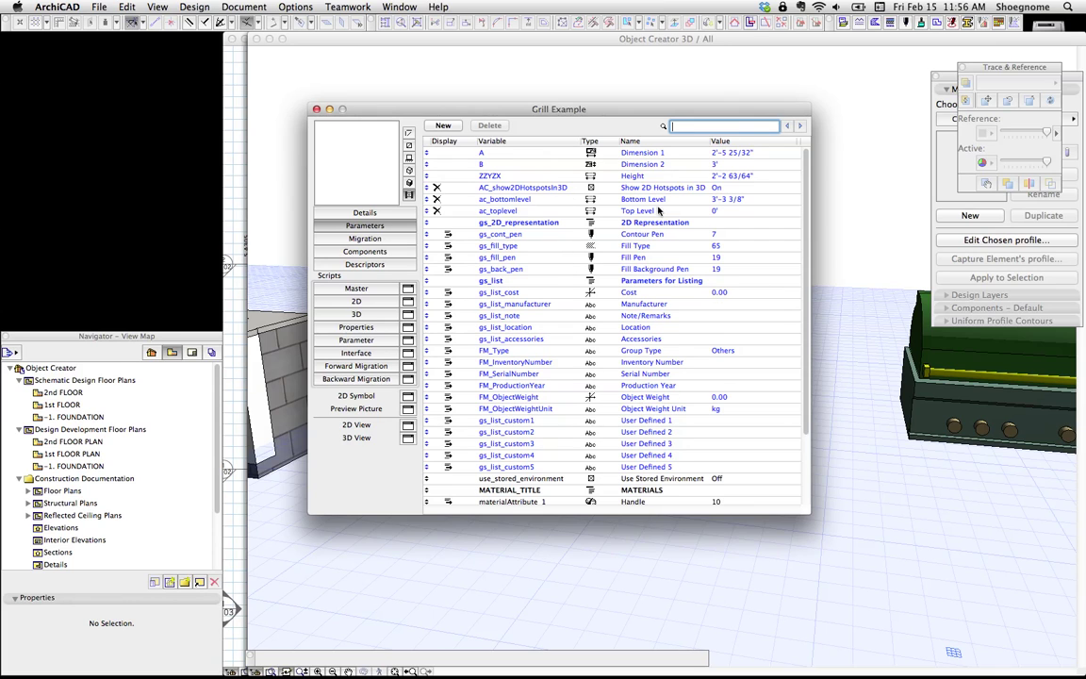
{"action": "left_click", "coordinate": [317, 109]}
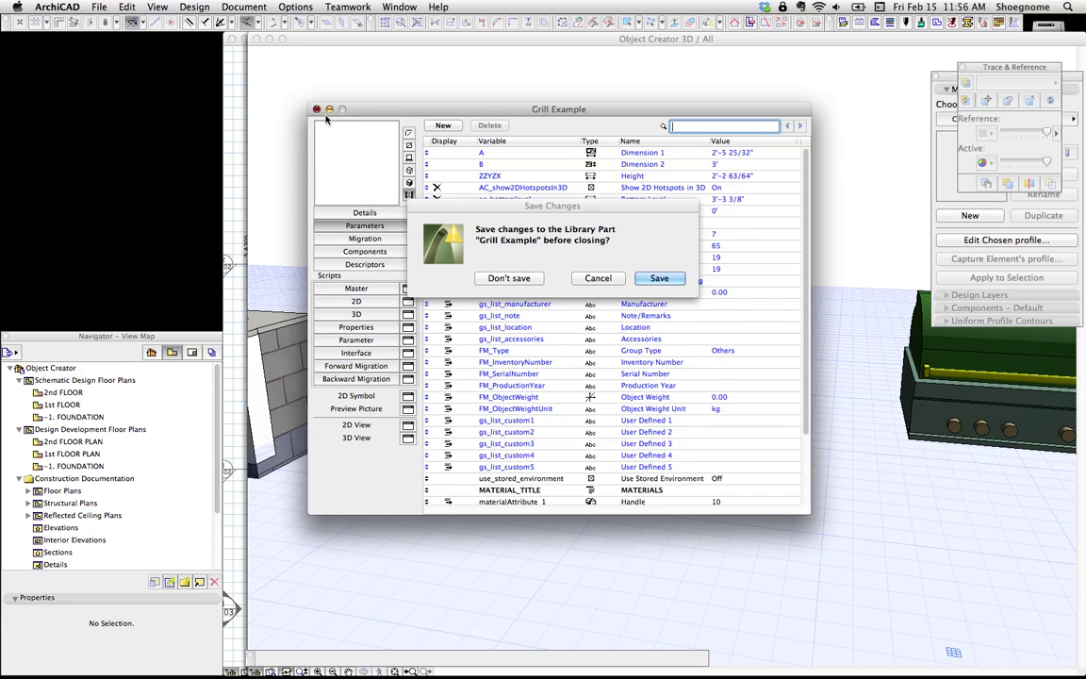
{"action": "left_click", "coordinate": [659, 278]}
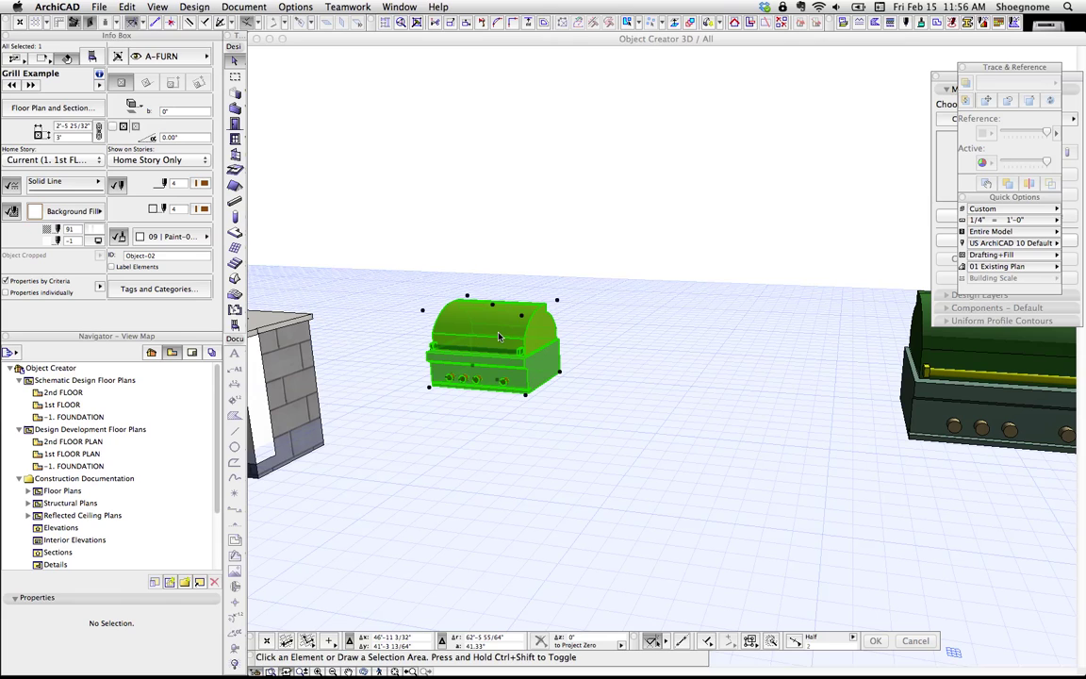
{"action": "key", "text": "super+t"}
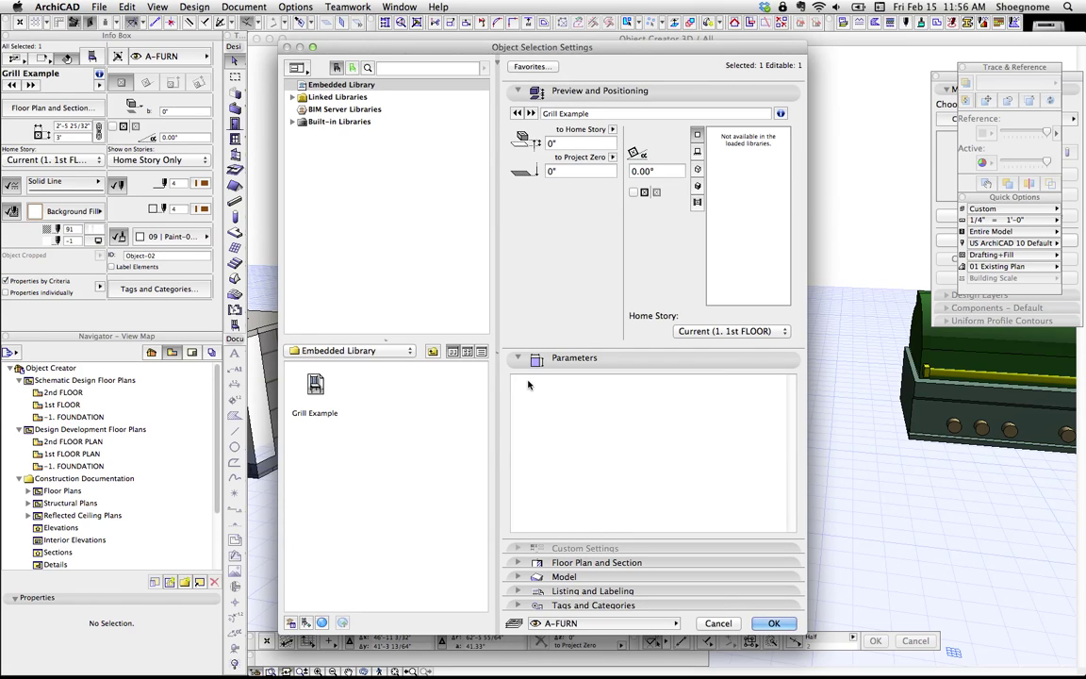
{"action": "key", "text": "Escape"}
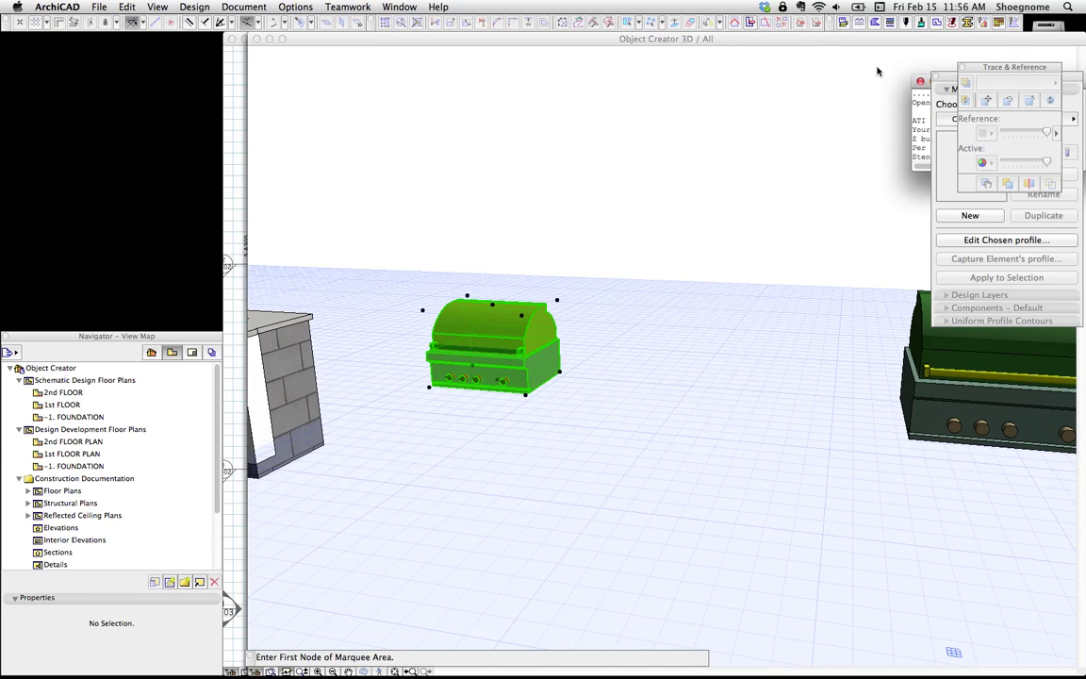
{"action": "left_click_drag", "start_coordinate": [916, 91], "coordinate": [788, 105]}
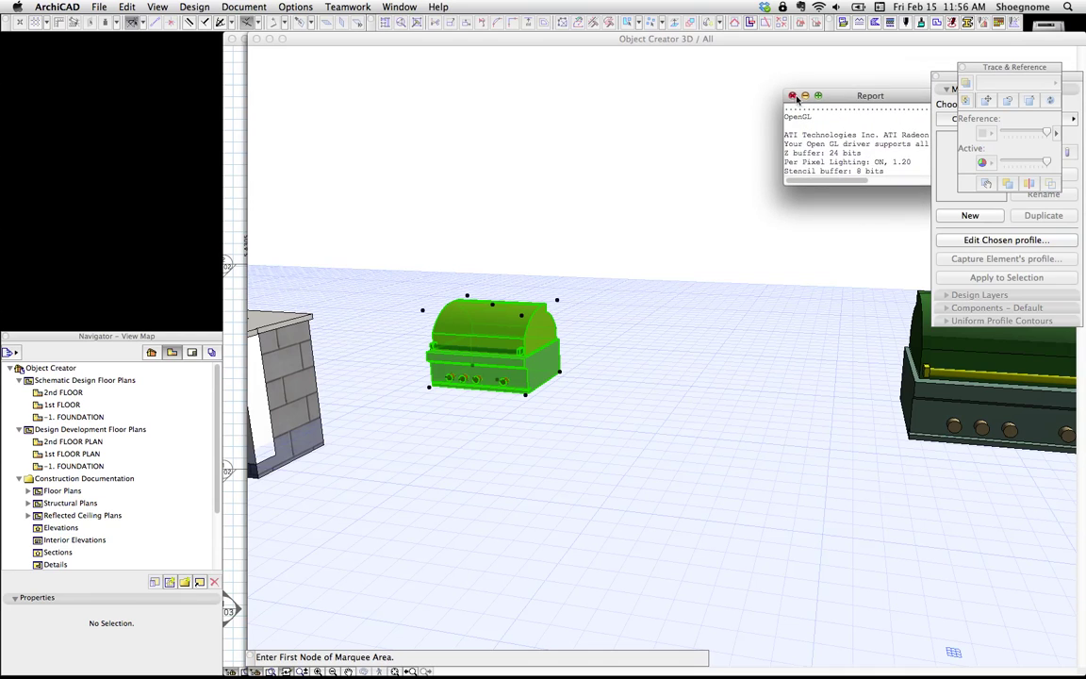
{"action": "left_click", "coordinate": [791, 96]}
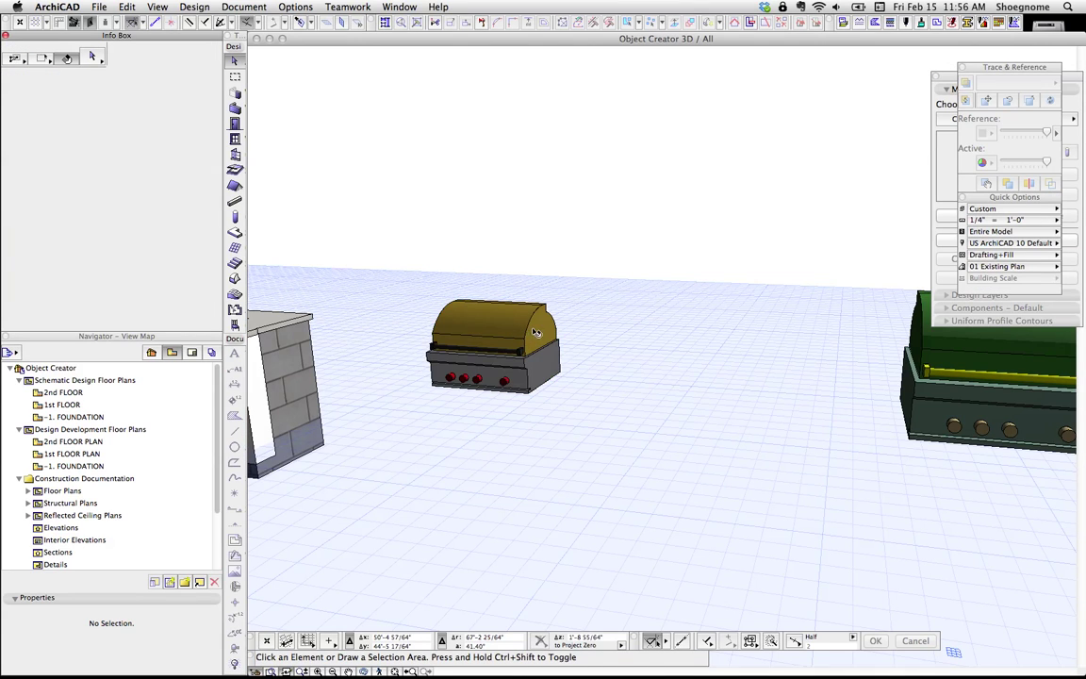
{"action": "left_click", "coordinate": [518, 334]}
{"action": "key", "text": "super+t"}
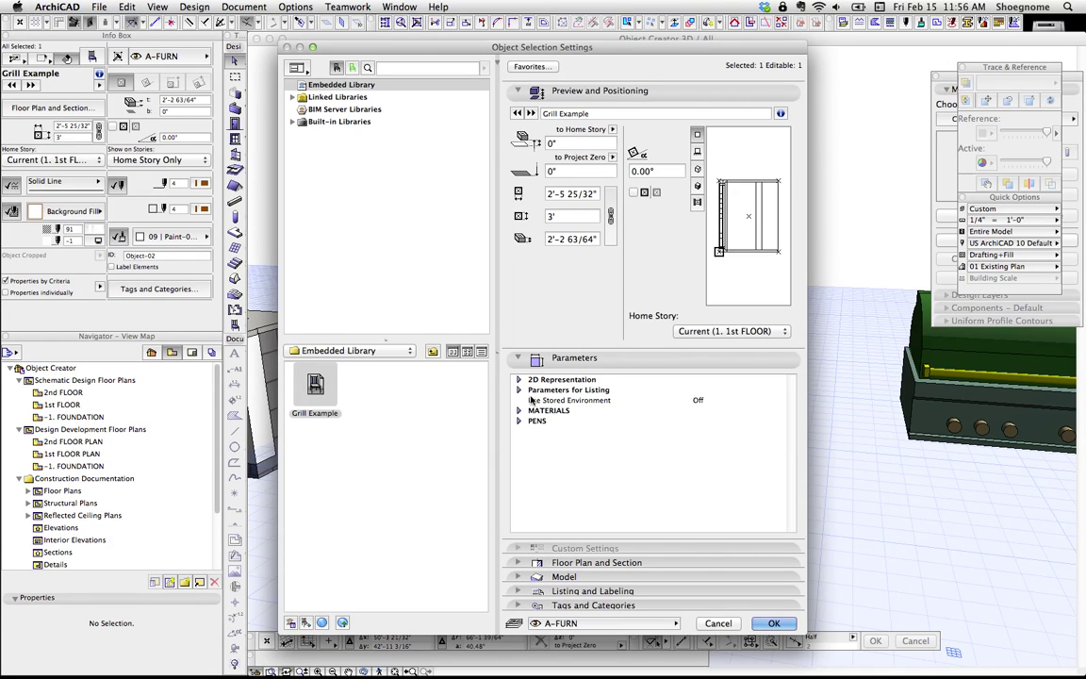
{"action": "left_click", "coordinate": [517, 390]}
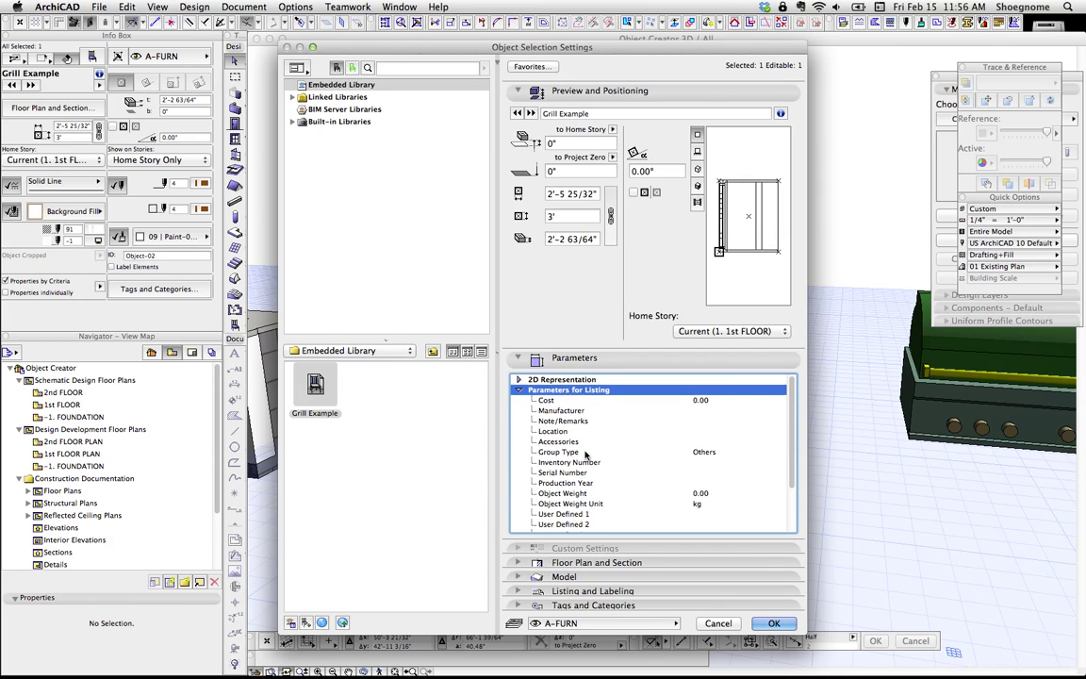
{"action": "scroll", "coordinate": [603, 438], "scroll_direction": "down", "scroll_amount": 4}
{"action": "left_click_drag", "start_coordinate": [635, 444], "coordinate": [701, 408]}
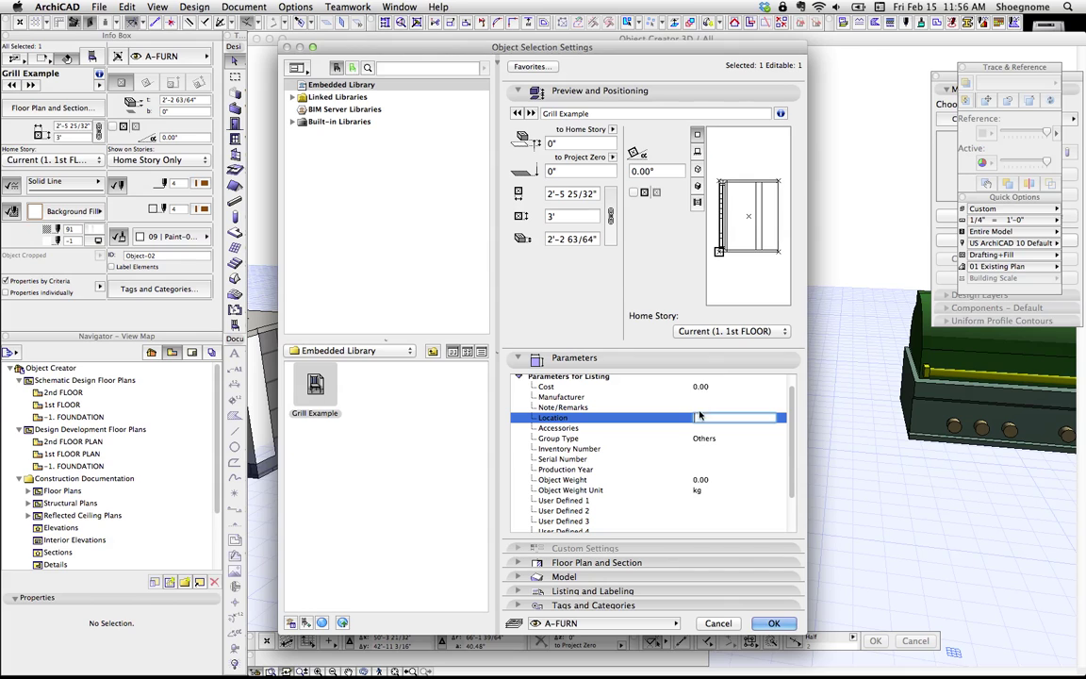
{"action": "key", "text": "Return"}
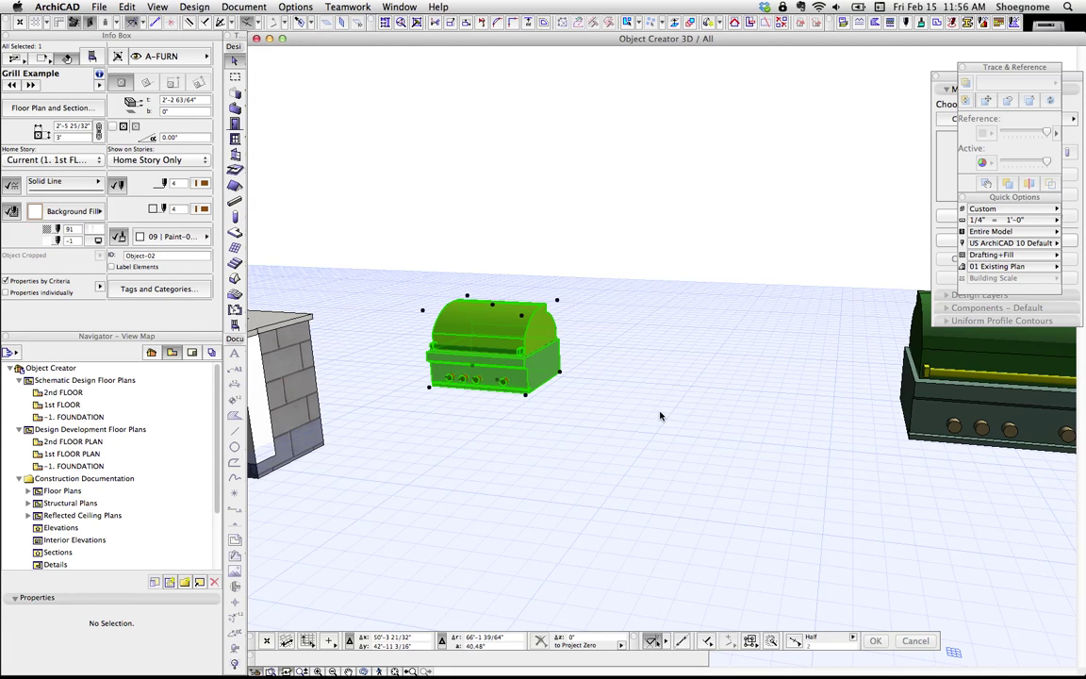
Step: Open Grill Example for editing and enter the manufacturer and Cost 1000000.00
{"action": "key", "text": "super+alt+o"}
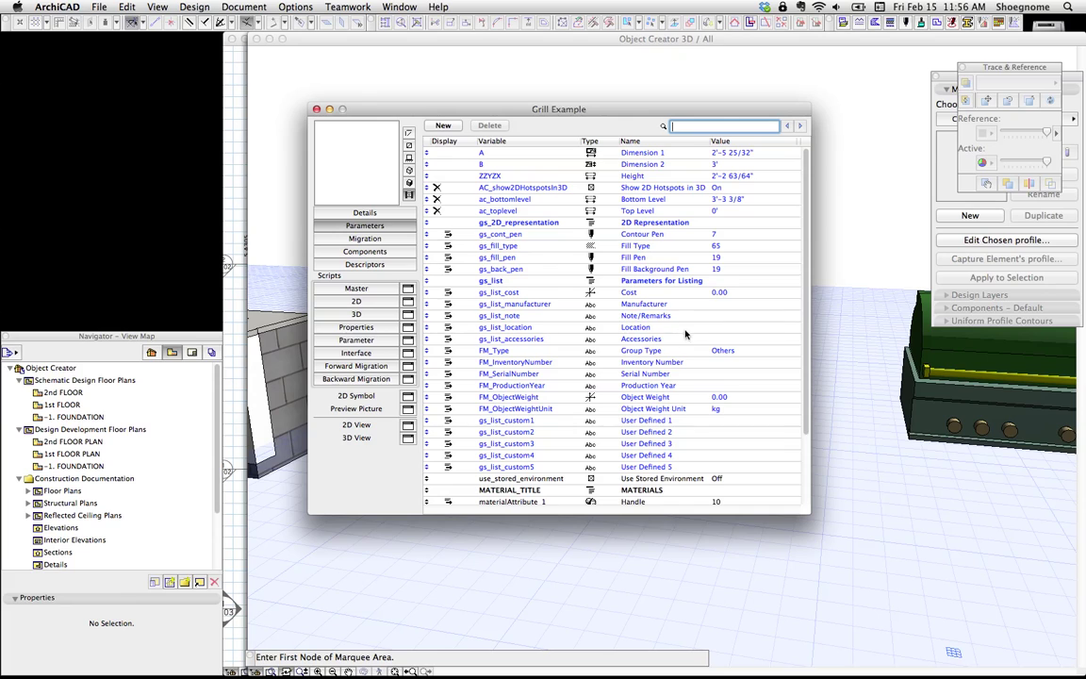
{"action": "left_click", "coordinate": [725, 304]}
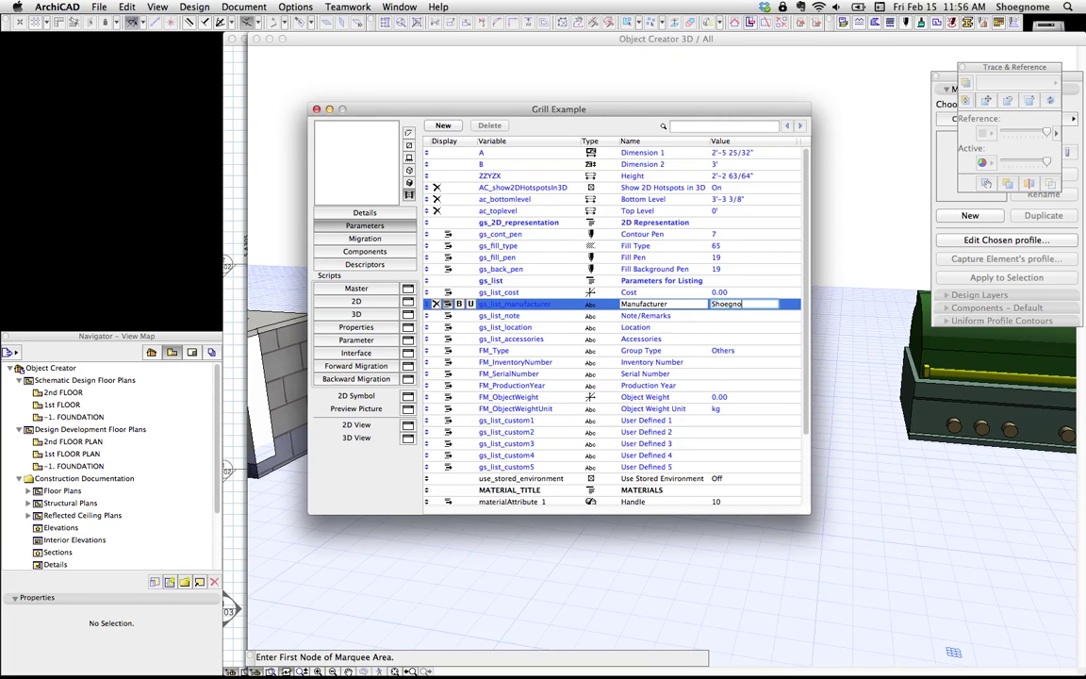
{"action": "type", "text": "Shoegnome"}
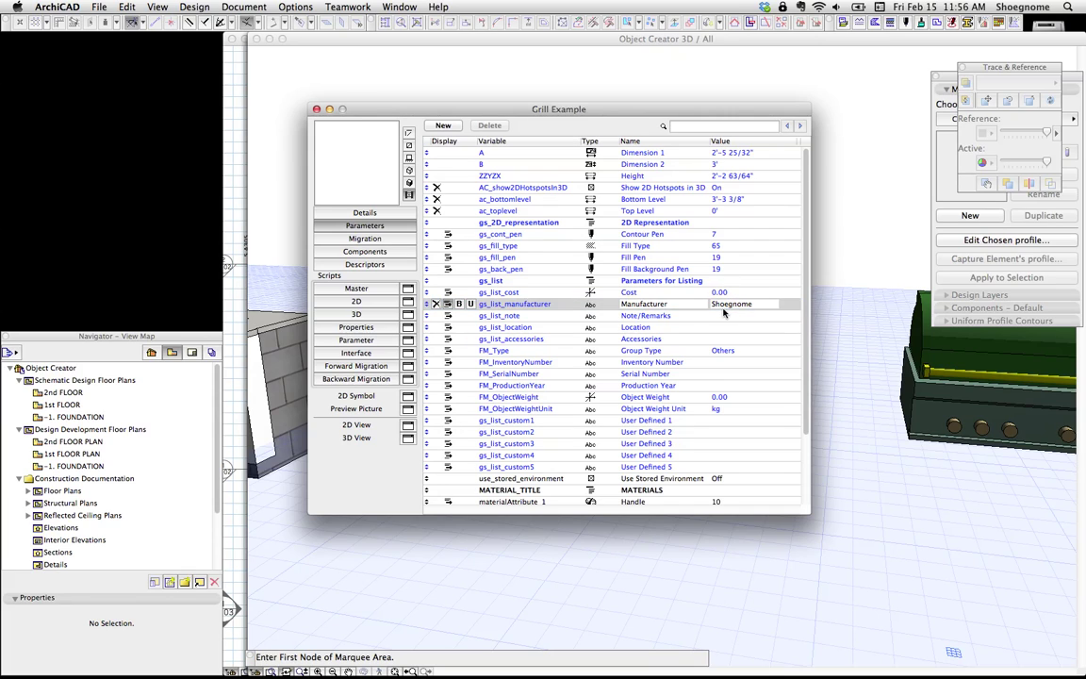
{"action": "left_click", "coordinate": [681, 292]}
{"action": "type", "text": "1,0"}
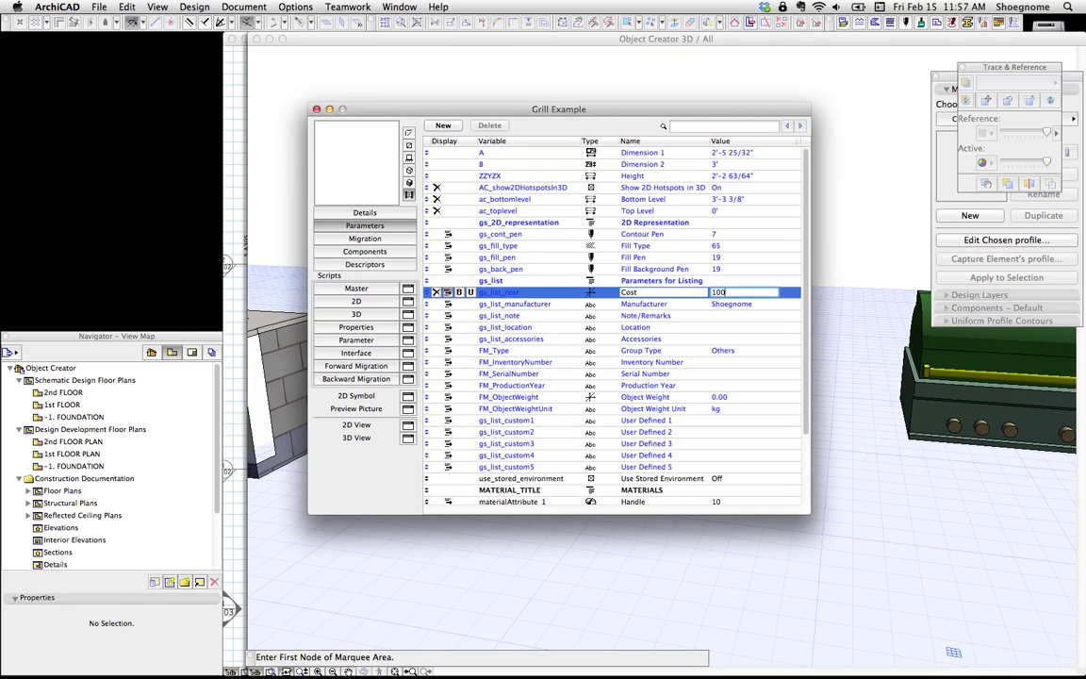
{"action": "key", "text": "Return"}
Step: Set Accessories to 'none', enter a serial number, and set Production Year 2013
{"action": "left_click", "coordinate": [723, 327]}
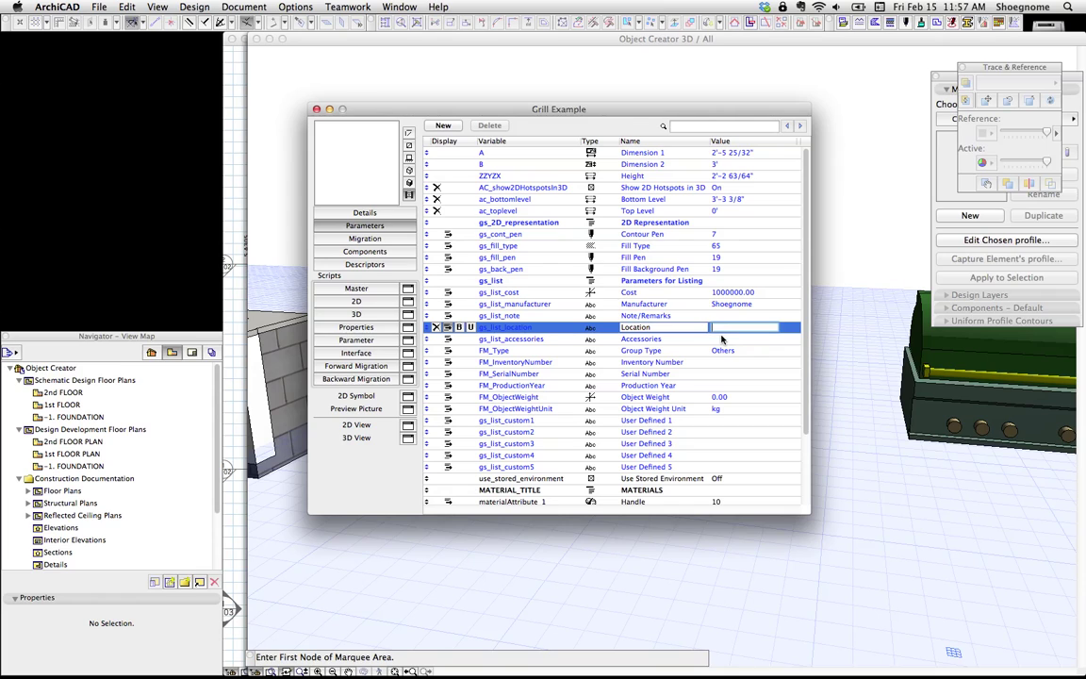
{"action": "left_click", "coordinate": [725, 338]}
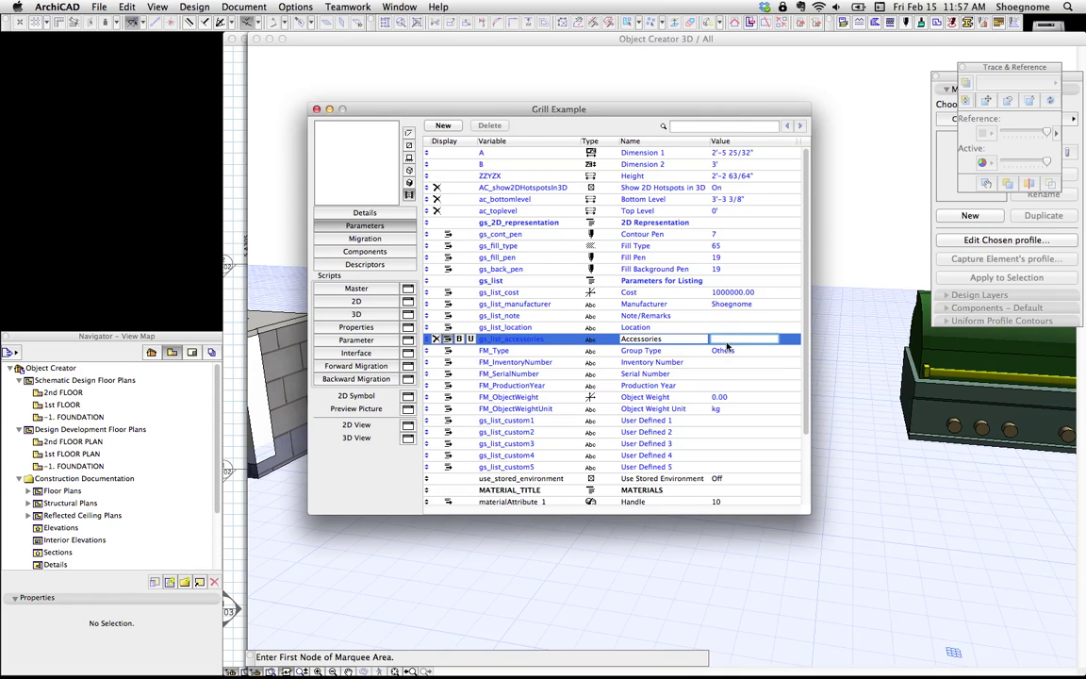
{"action": "type", "text": "none"}
{"action": "left_click", "coordinate": [723, 374]}
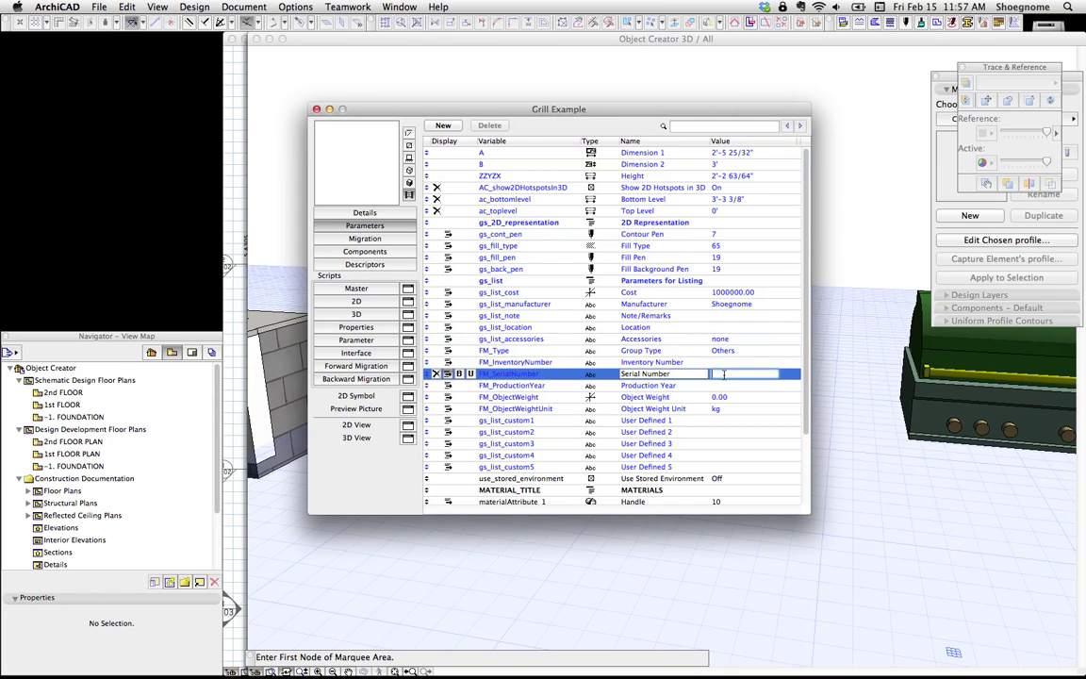
{"action": "type", "text": "01921-493402-23"}
{"action": "left_click", "coordinate": [733, 387]}
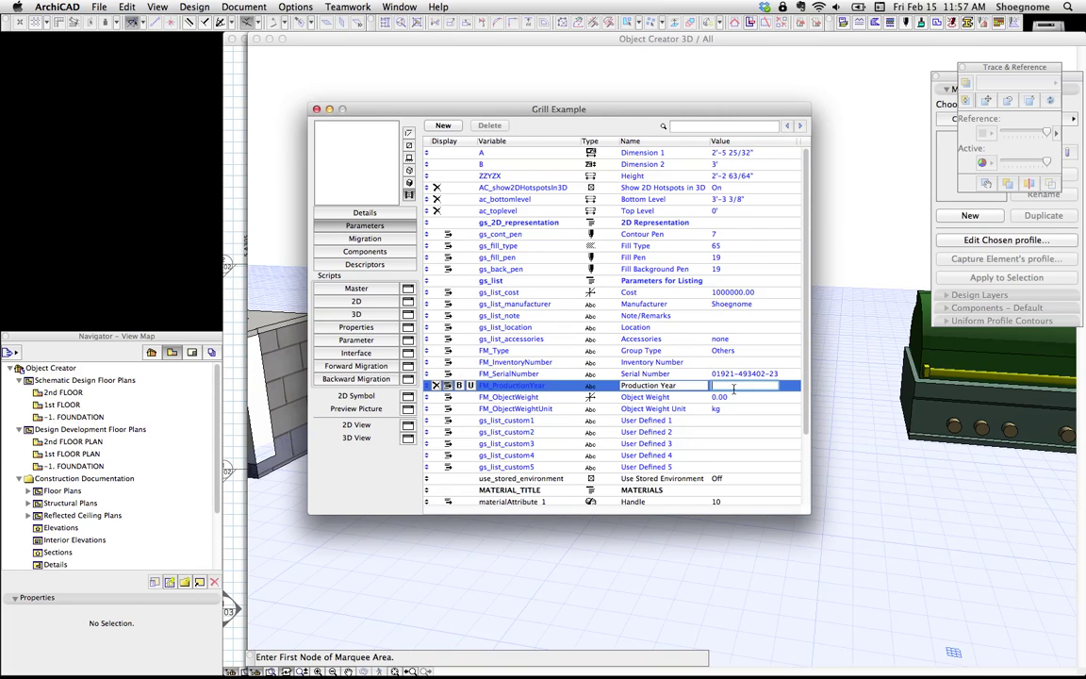
{"action": "type", "text": "2013"}
Step: Set Object Weight Unit to lb and Object Weight to 5000.00
{"action": "left_click", "coordinate": [733, 408]}
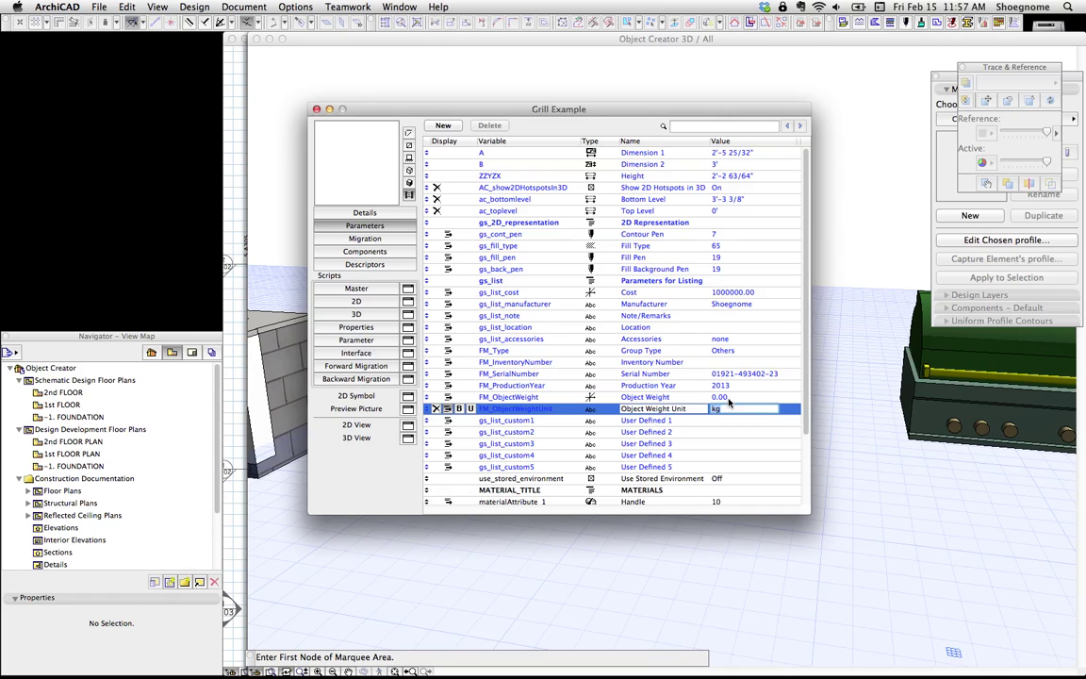
{"action": "type", "text": "lb"}
{"action": "left_click", "coordinate": [730, 397]}
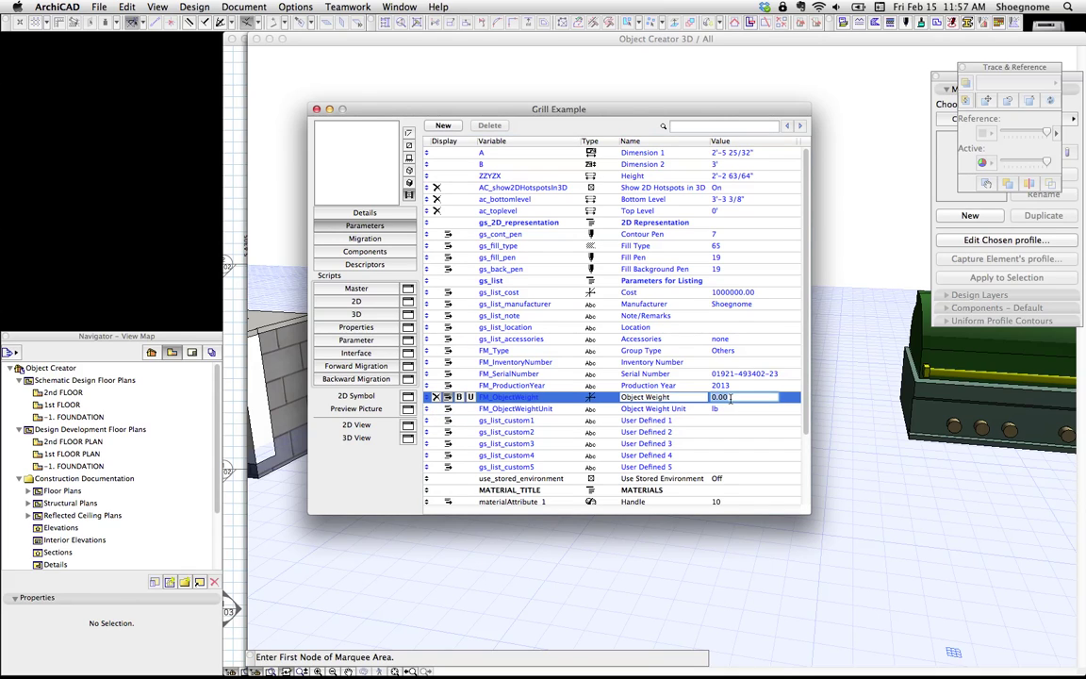
{"action": "type", "text": "50"}
{"action": "left_click", "coordinate": [741, 350]}
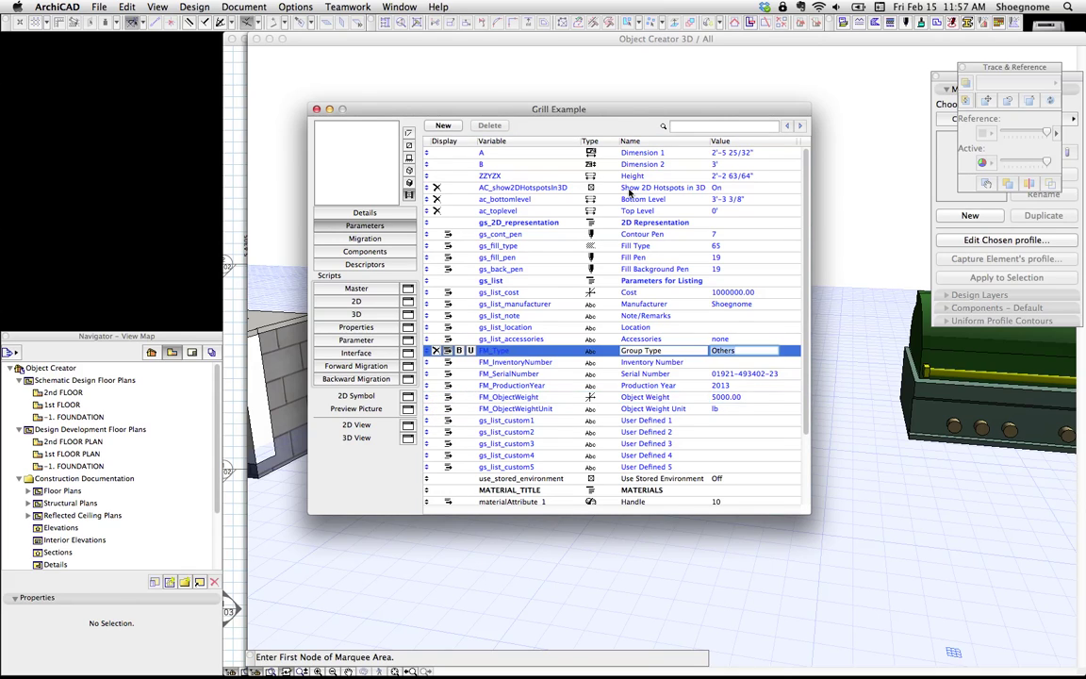
Step: Save the Grill Example edits and verify manufacturer and 5000.00 lb weight in the grill's Parameters for Listing
{"action": "left_click", "coordinate": [317, 110]}
{"action": "left_click", "coordinate": [649, 279]}
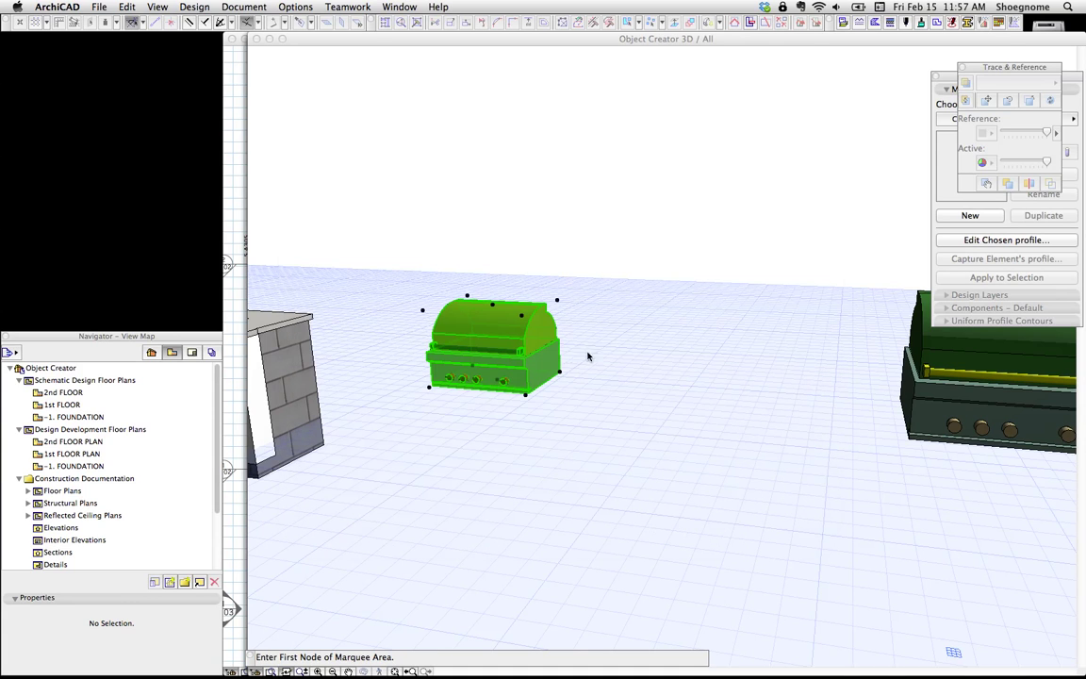
{"action": "key", "text": "super+t"}
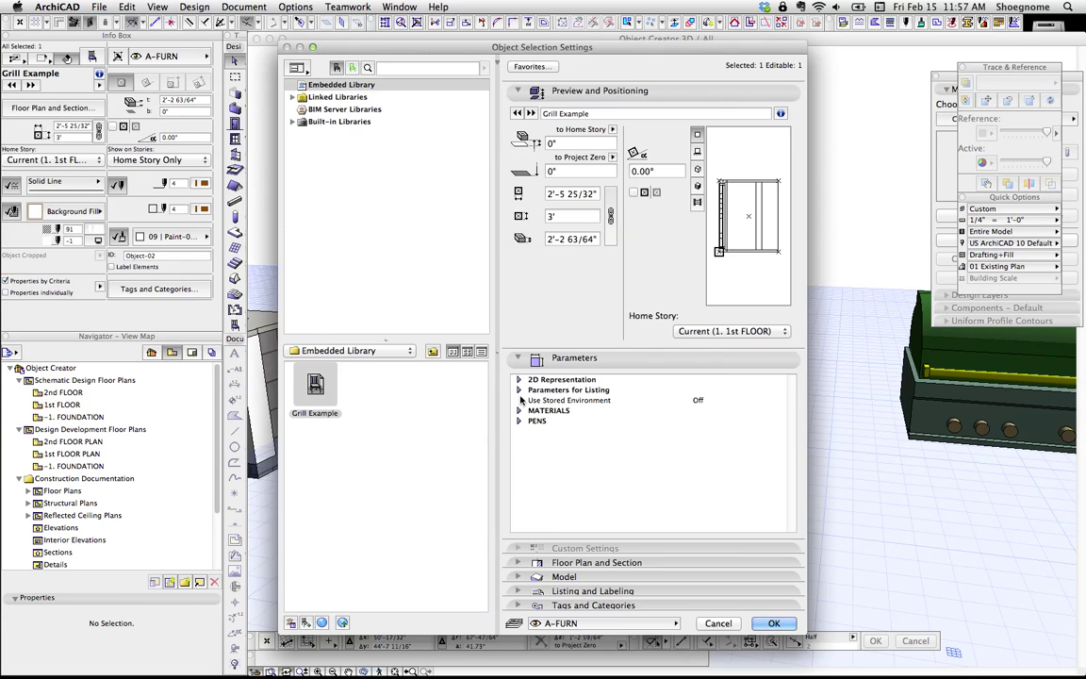
{"action": "left_click", "coordinate": [518, 390]}
{"action": "scroll", "coordinate": [679, 467], "scroll_direction": "down", "scroll_amount": 1}
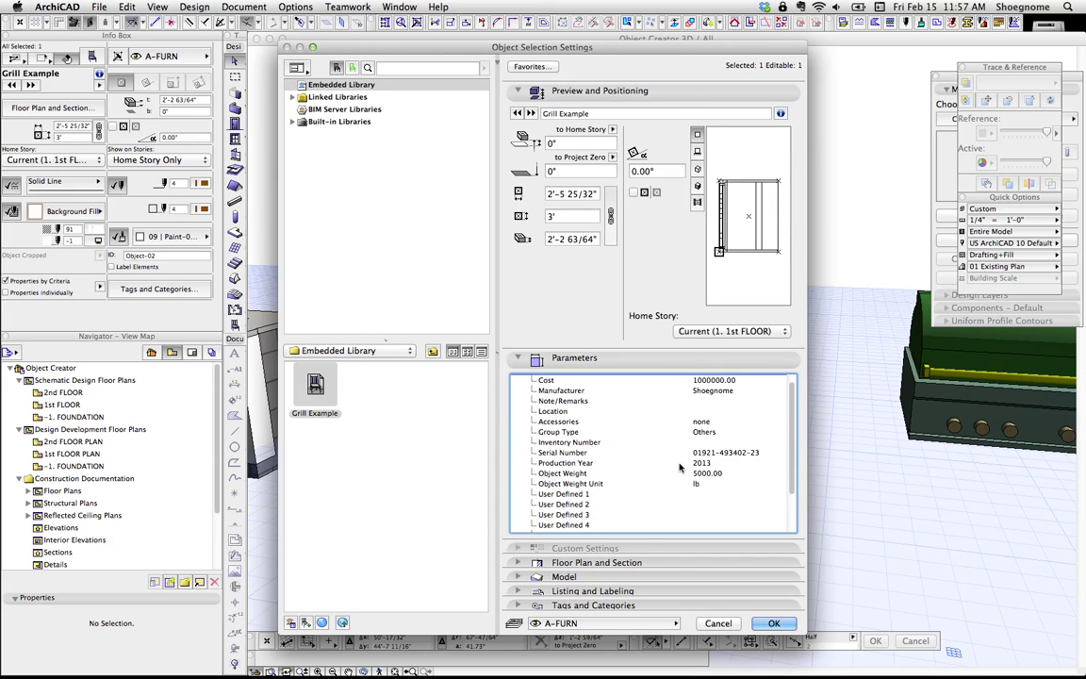
{"action": "scroll", "coordinate": [679, 468], "scroll_direction": "down", "scroll_amount": 1}
{"action": "left_click", "coordinate": [713, 463]}
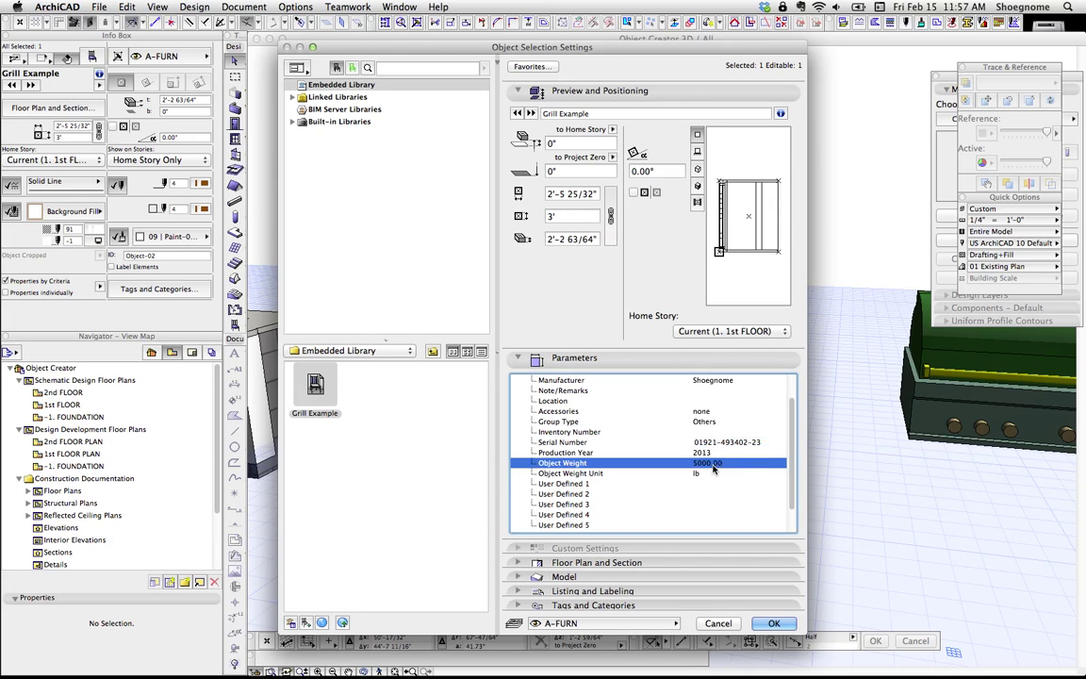
{"action": "scroll", "coordinate": [713, 468], "scroll_direction": "up", "scroll_amount": 2}
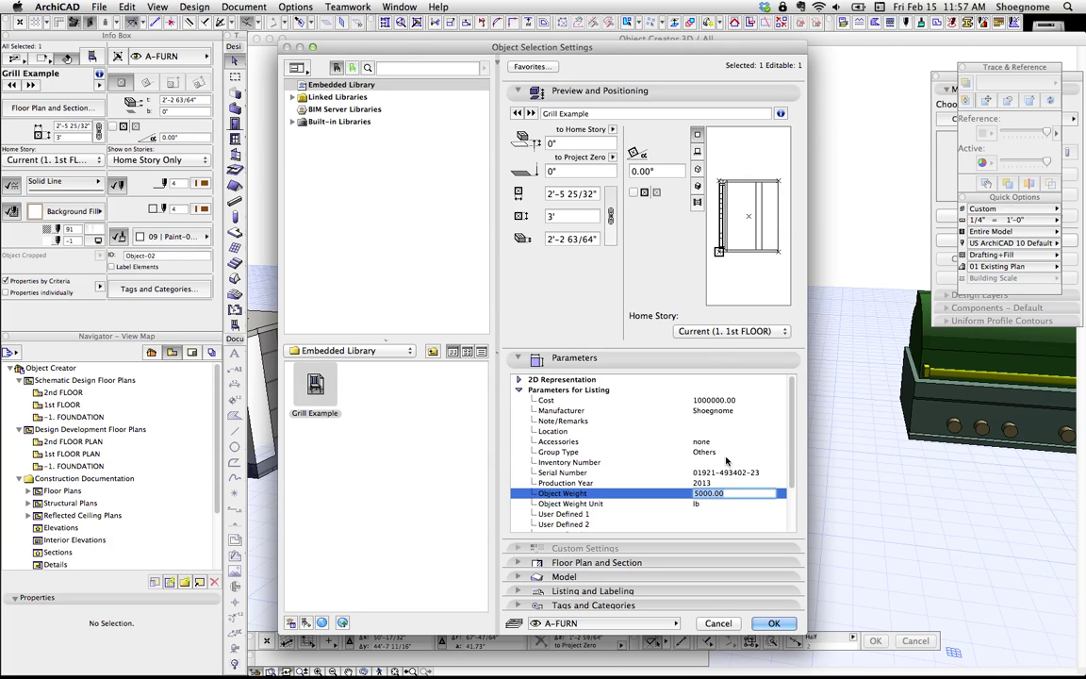
{"action": "left_click", "coordinate": [722, 410]}
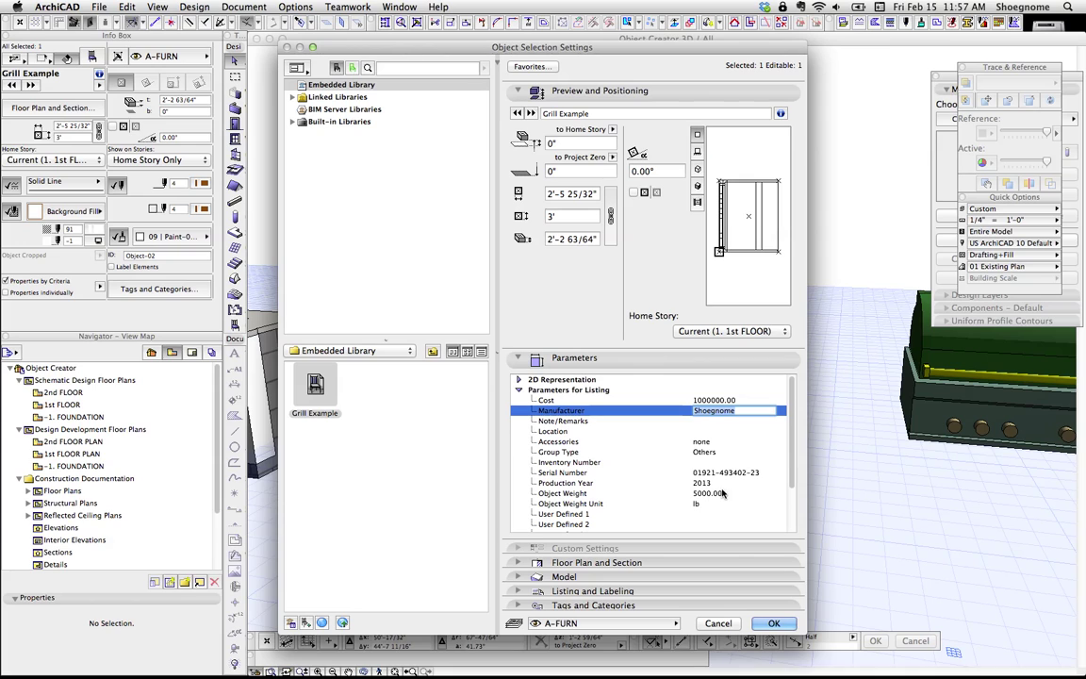
{"action": "scroll", "coordinate": [653, 445], "scroll_direction": "down", "scroll_amount": 1}
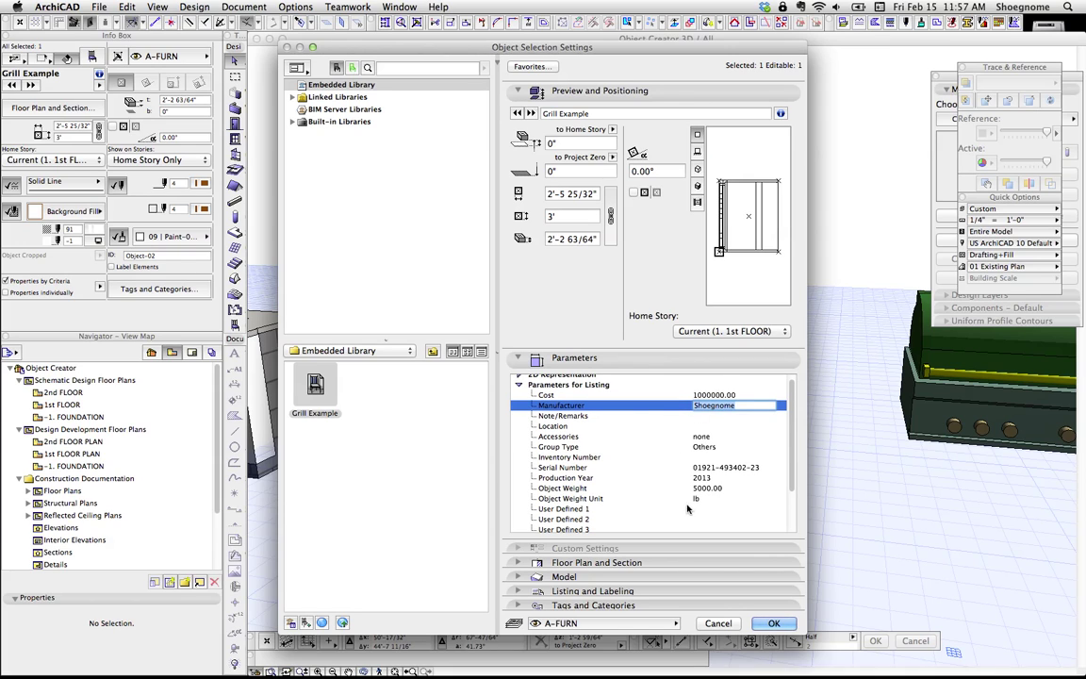
{"action": "key", "text": "Return"}
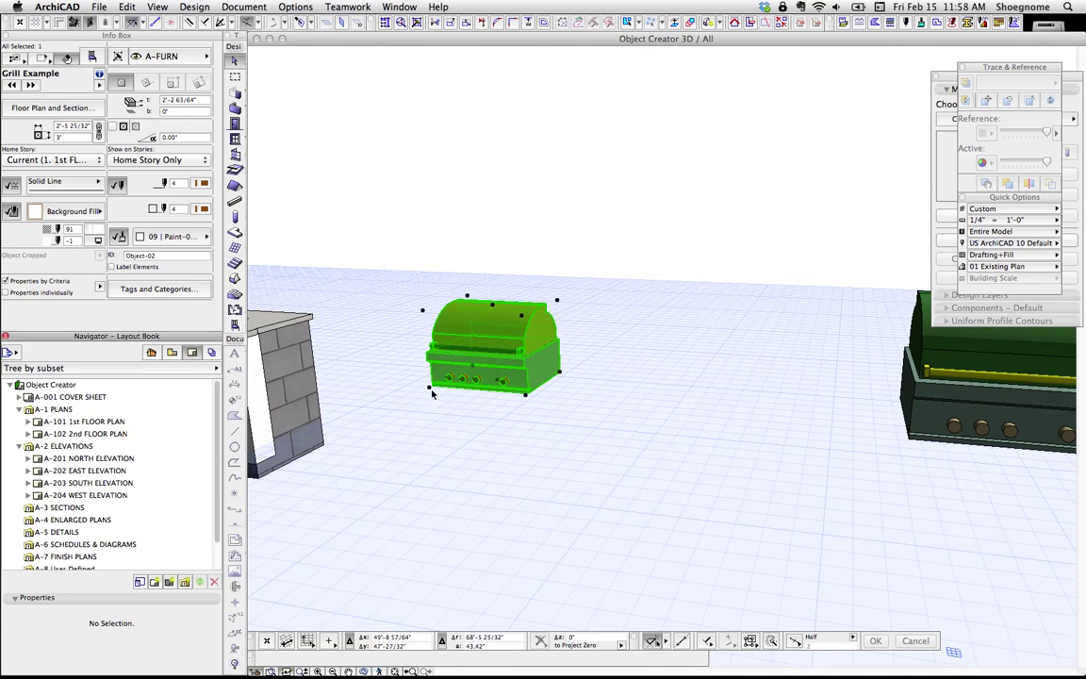
Step: Switch the Navigator to View Map, expand Project Indexes > SCHEDULES, then reselect the grill
{"action": "left_click", "coordinate": [172, 351]}
{"action": "scroll", "coordinate": [113, 443], "scroll_direction": "down", "scroll_amount": 2}
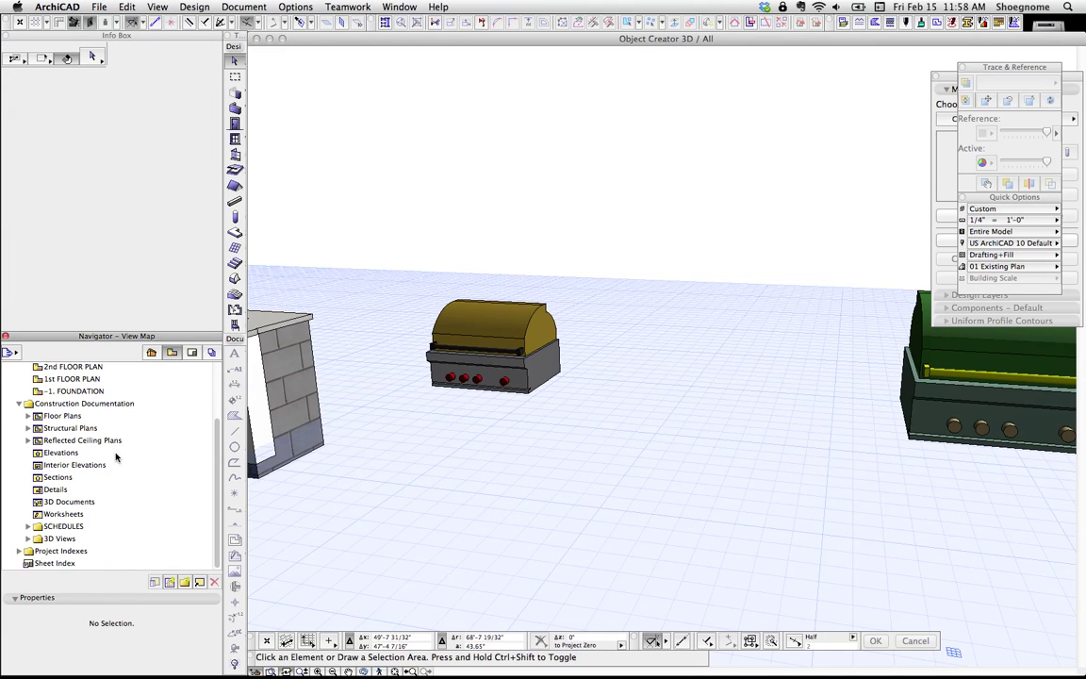
{"action": "left_click", "coordinate": [19, 551]}
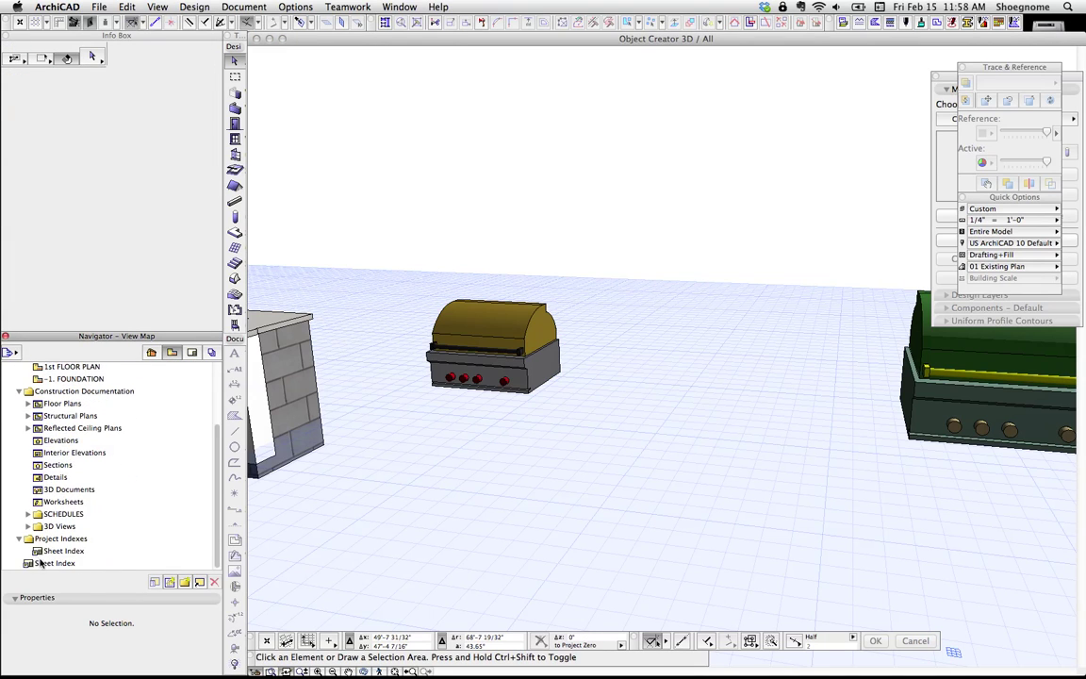
{"action": "left_click", "coordinate": [27, 514]}
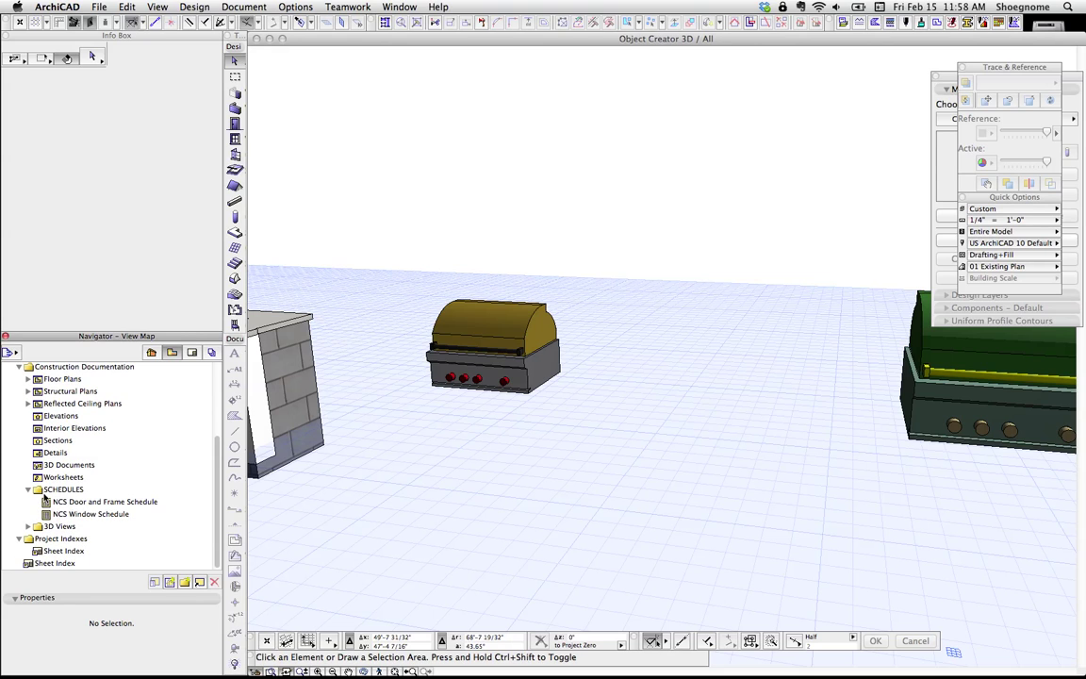
{"action": "left_click", "coordinate": [45, 490]}
{"action": "scroll", "coordinate": [489, 438], "scroll_direction": "up", "scroll_amount": 2}
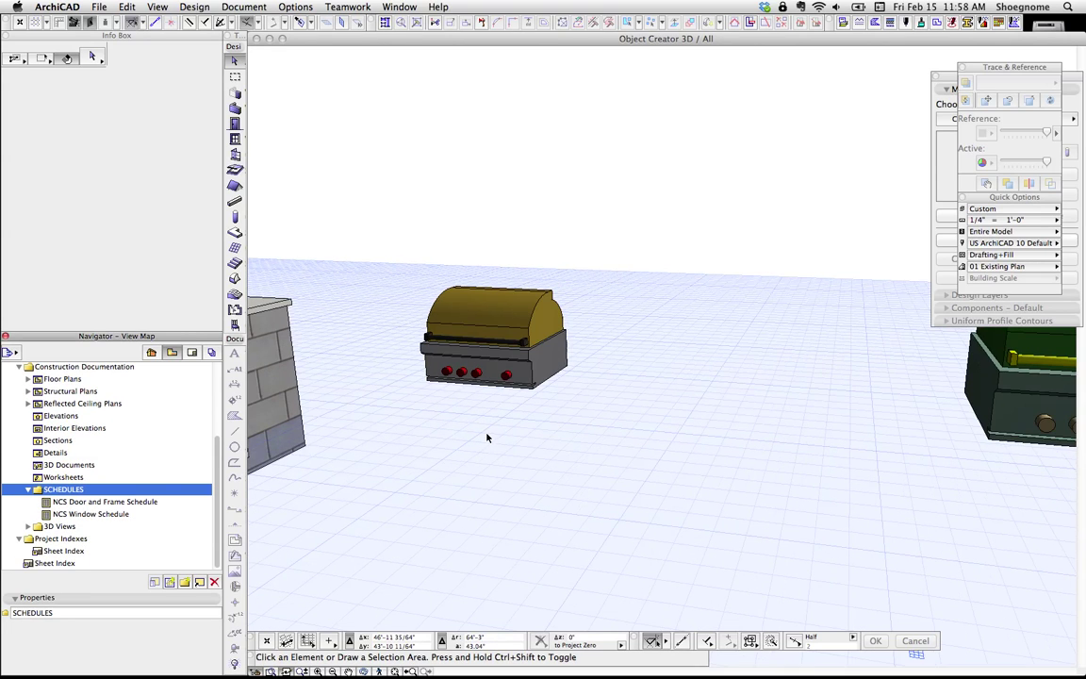
{"action": "left_click", "coordinate": [501, 351]}
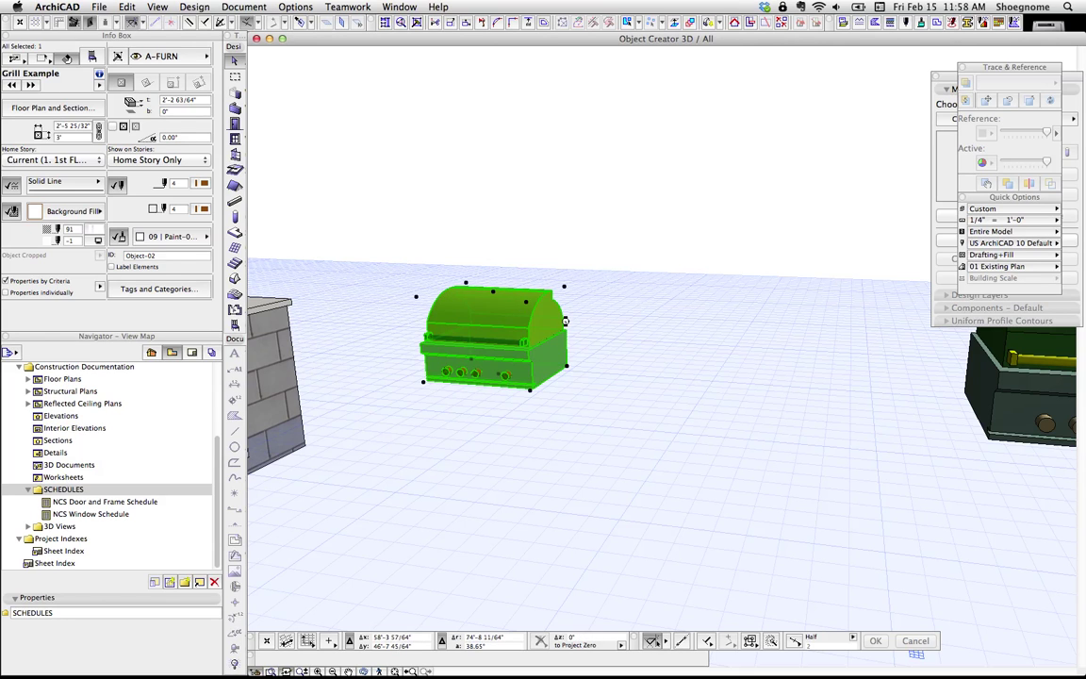
Step: Open the grill's library part, move the editor aside, and inspect the handle in the 3D script
{"action": "key", "text": "ctrl+shift+o"}
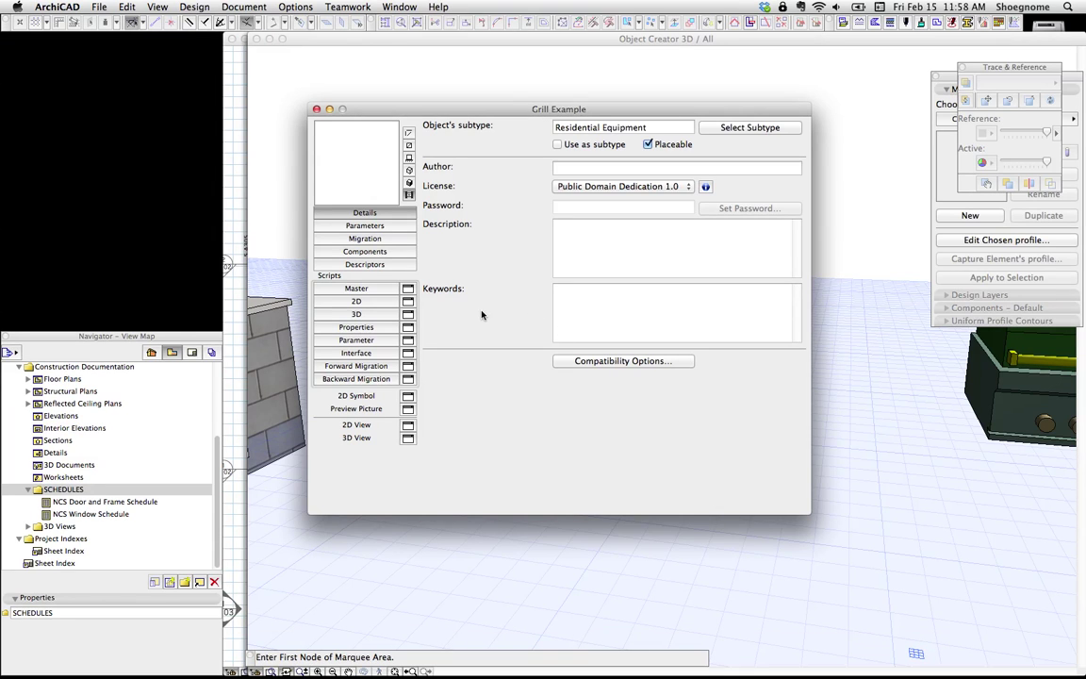
{"action": "mouse_move", "coordinate": [514, 113]}
{"action": "left_mouse_down"}
{"action": "mouse_move", "coordinate": [683, 400]}
{"action": "mouse_move", "coordinate": [522, 127]}
{"action": "left_mouse_up"}
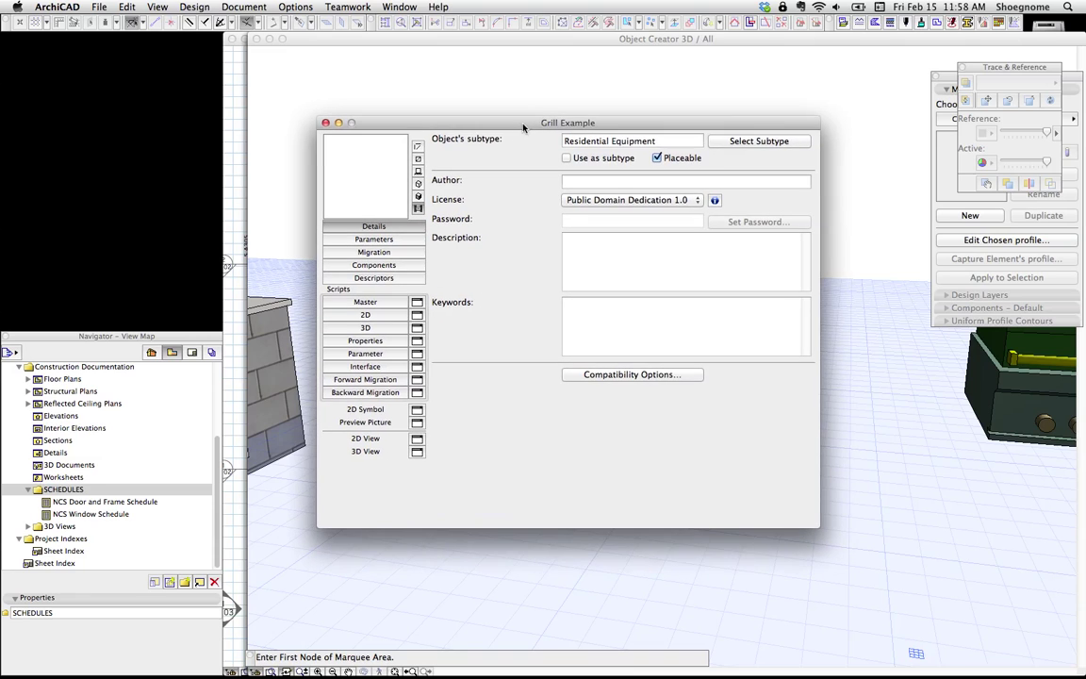
{"action": "left_click", "coordinate": [388, 328]}
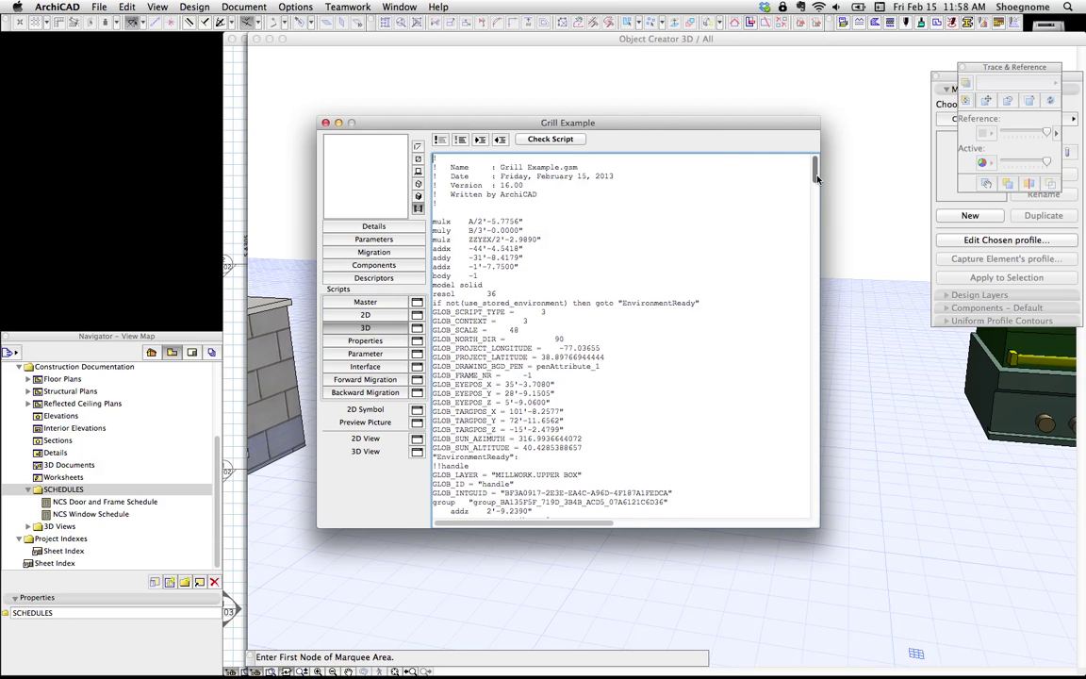
{"action": "scroll", "coordinate": [679, 293], "scroll_direction": "down", "scroll_amount": 5}
{"action": "left_click_drag", "start_coordinate": [679, 294], "coordinate": [527, 215]}
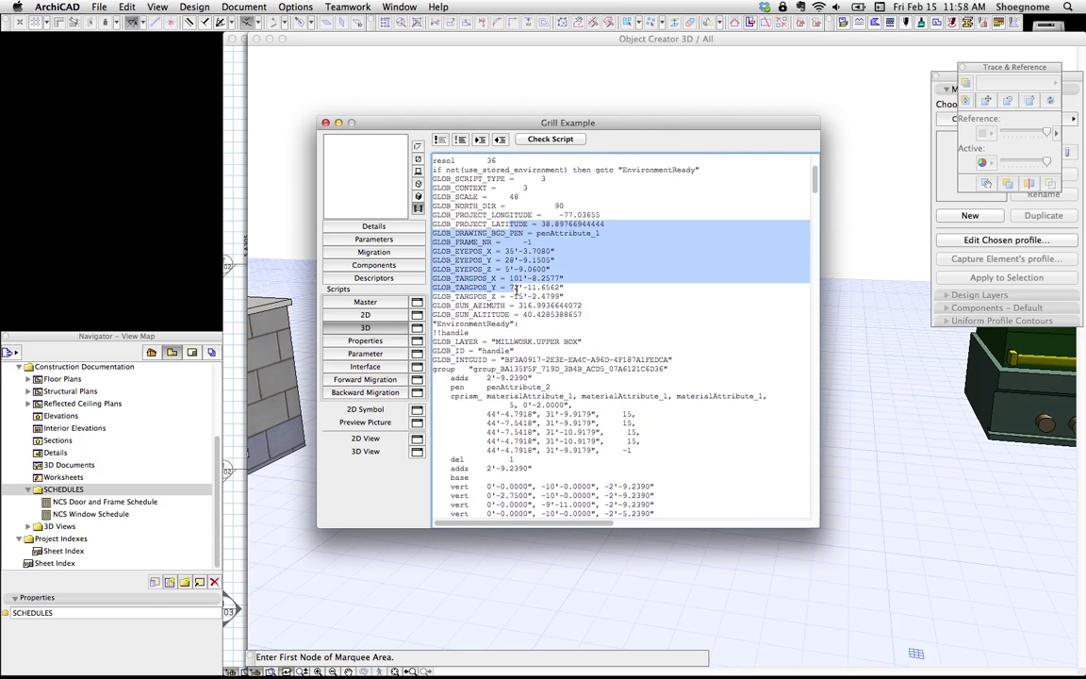
{"action": "left_click", "coordinate": [498, 351]}
{"action": "double_click", "coordinate": [497, 351]}
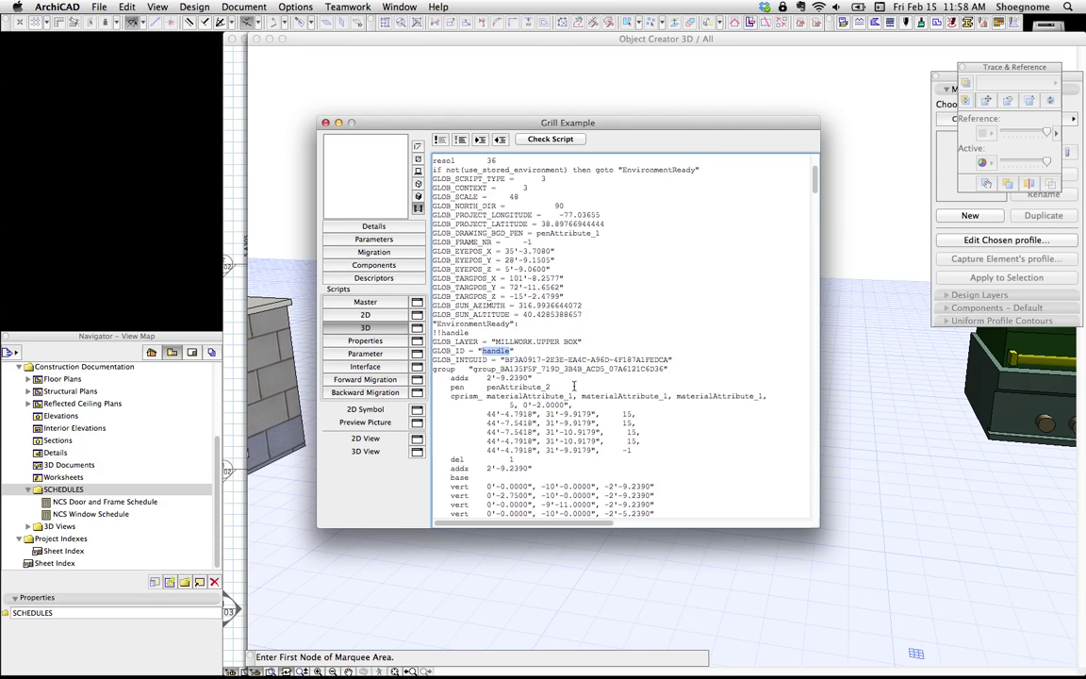
Step: Scroll down the 3D script to find the hood element's ID
{"action": "scroll", "coordinate": [573, 385], "scroll_direction": "down", "scroll_amount": 3}
{"action": "scroll", "coordinate": [593, 256], "scroll_direction": "down", "scroll_amount": 2}
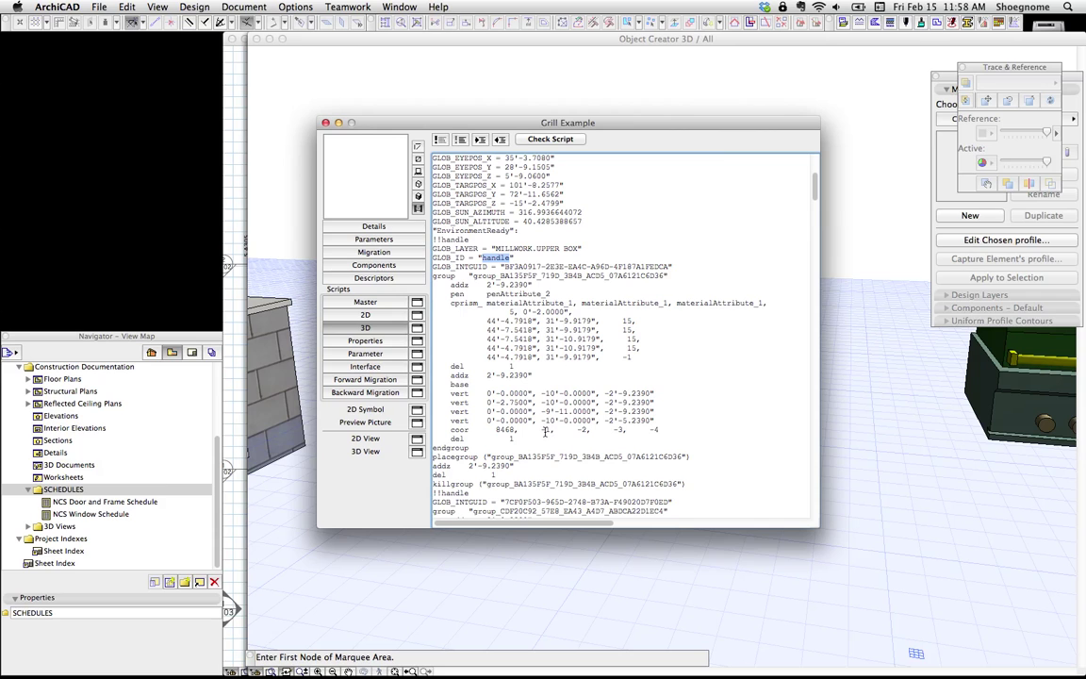
{"action": "scroll", "coordinate": [545, 430], "scroll_direction": "down", "scroll_amount": 1}
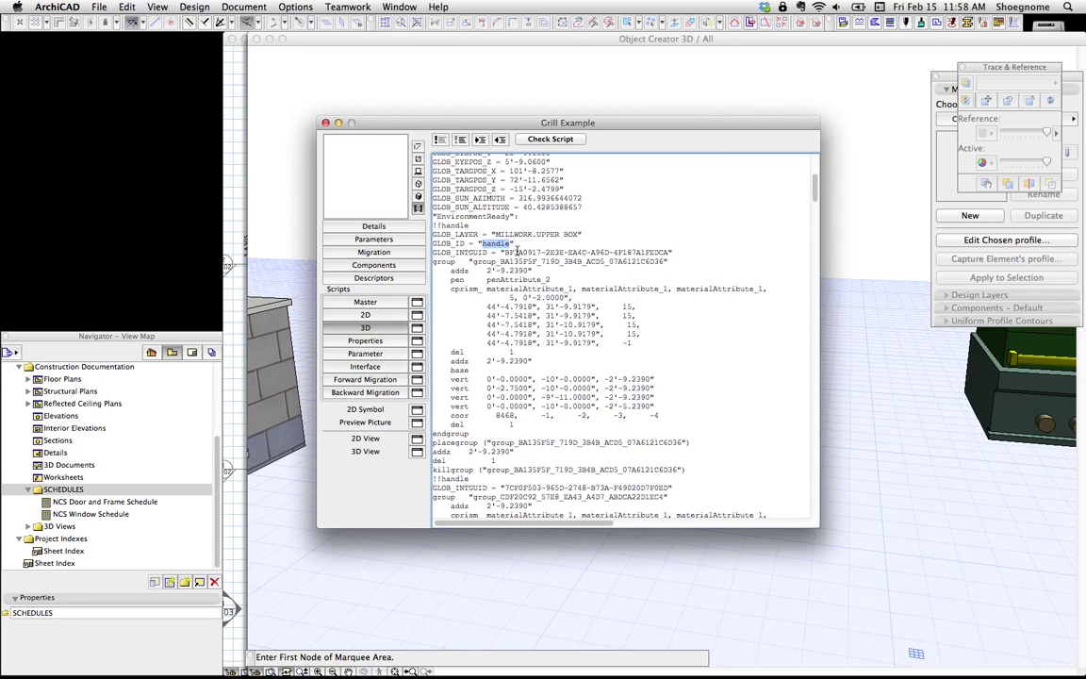
{"action": "scroll", "coordinate": [518, 254], "scroll_direction": "down", "scroll_amount": 6}
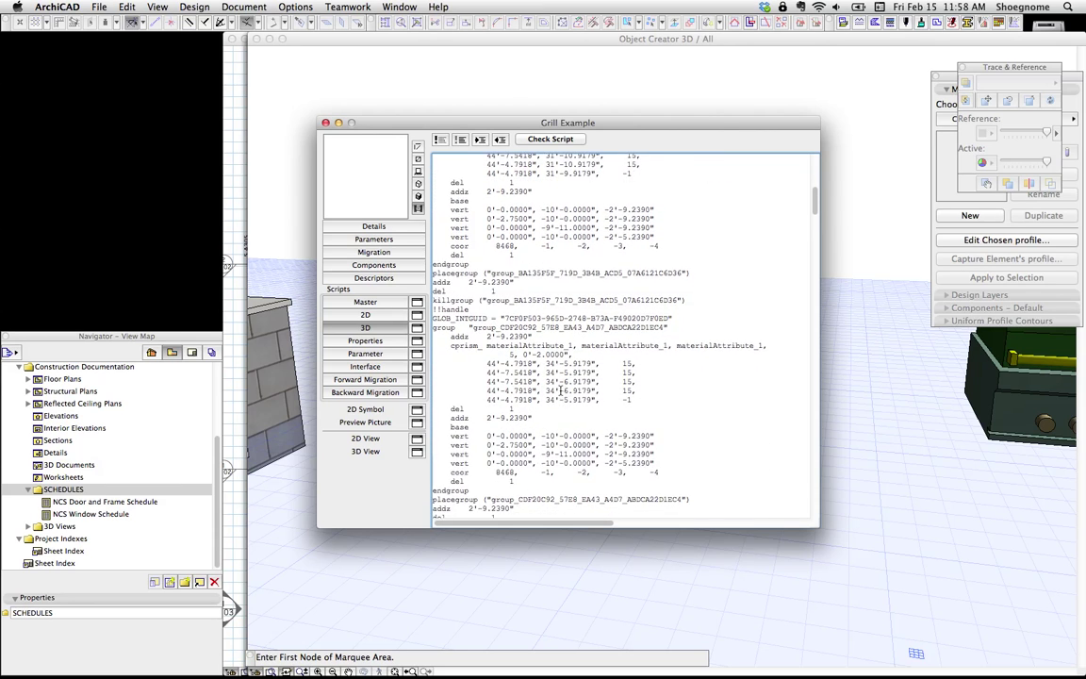
{"action": "scroll", "coordinate": [562, 389], "scroll_direction": "down", "scroll_amount": 9}
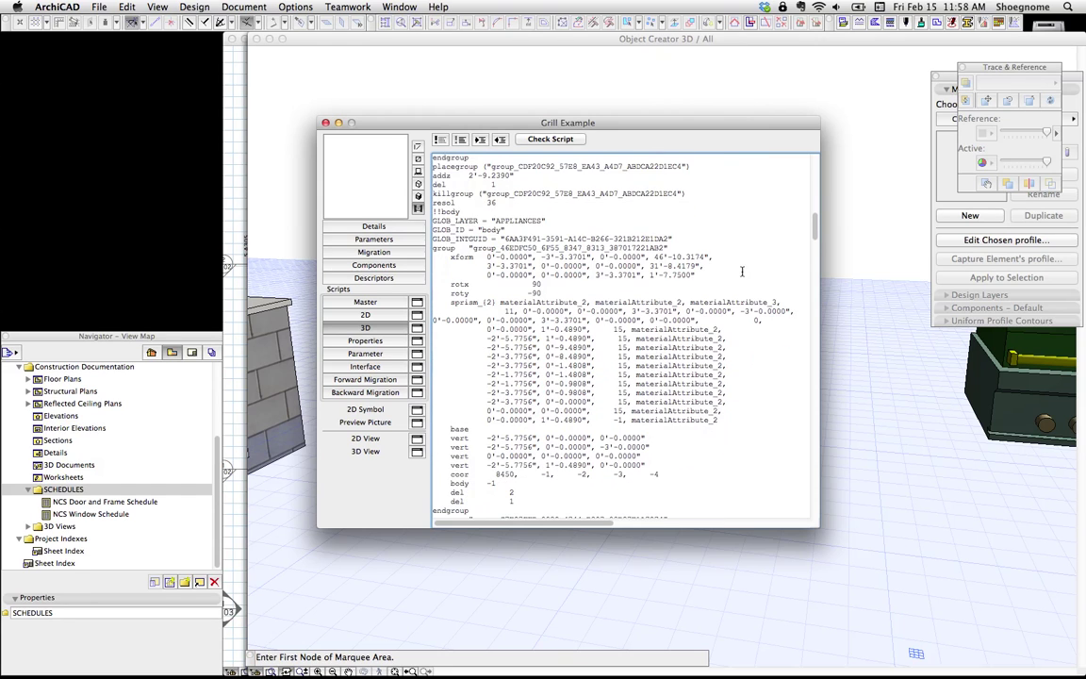
{"action": "mouse_move", "coordinate": [816, 241]}
{"action": "left_mouse_down"}
{"action": "mouse_move", "coordinate": [824, 407]}
{"action": "mouse_move", "coordinate": [812, 502]}
{"action": "mouse_move", "coordinate": [815, 250]}
{"action": "left_mouse_up"}
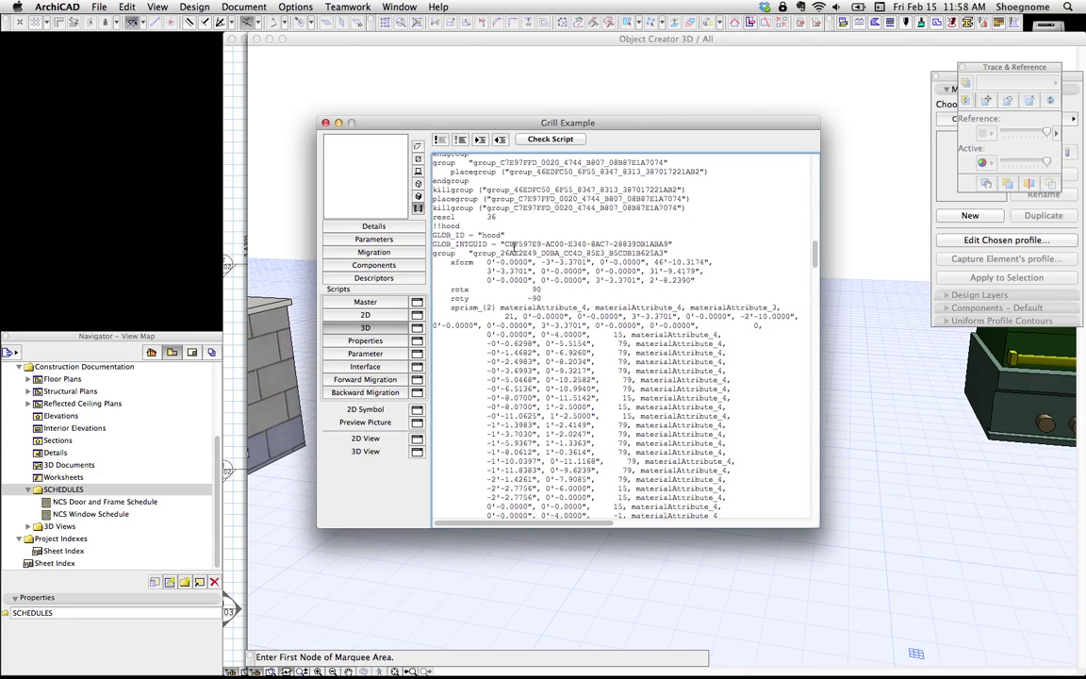
{"action": "double_click", "coordinate": [496, 235]}
{"action": "scroll", "coordinate": [454, 315], "scroll_direction": "up", "scroll_amount": 1}
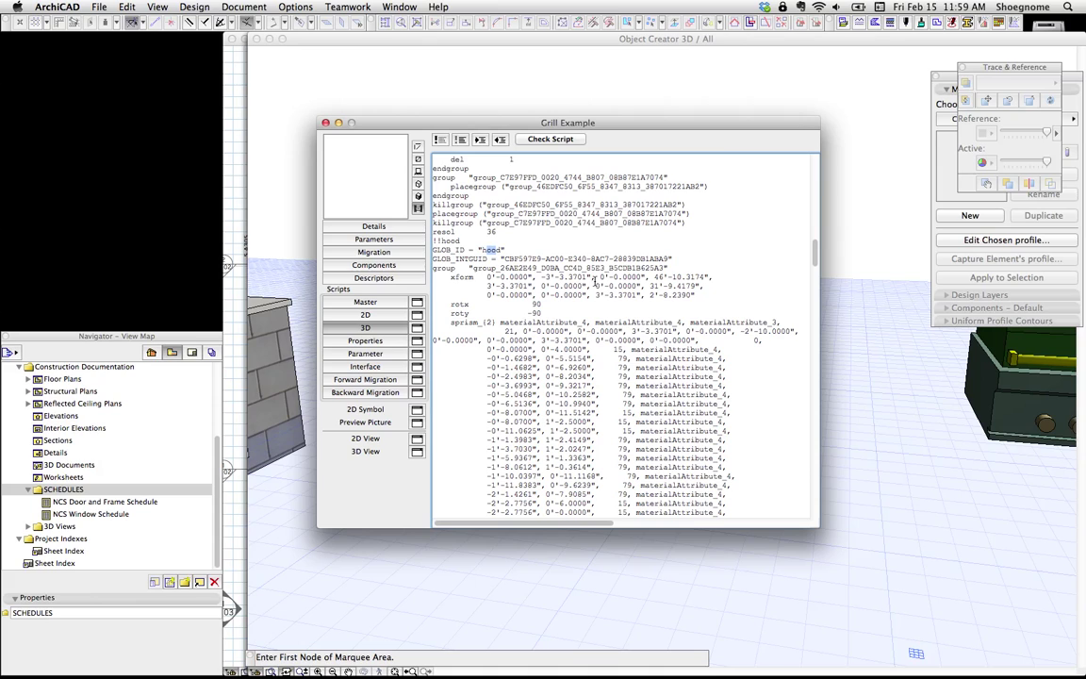
Step: Inspect the hood's name and material attribute references, then return to the Details page
{"action": "double_click", "coordinate": [568, 268]}
{"action": "double_click", "coordinate": [514, 322]}
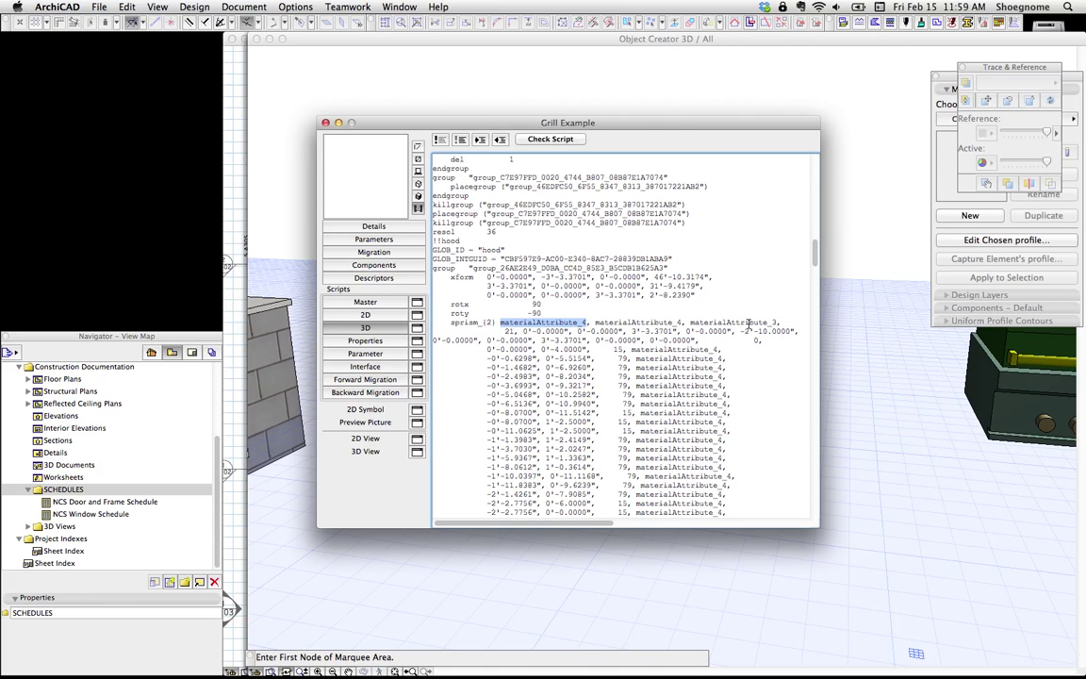
{"action": "left_click_drag", "start_coordinate": [749, 323], "coordinate": [503, 323]}
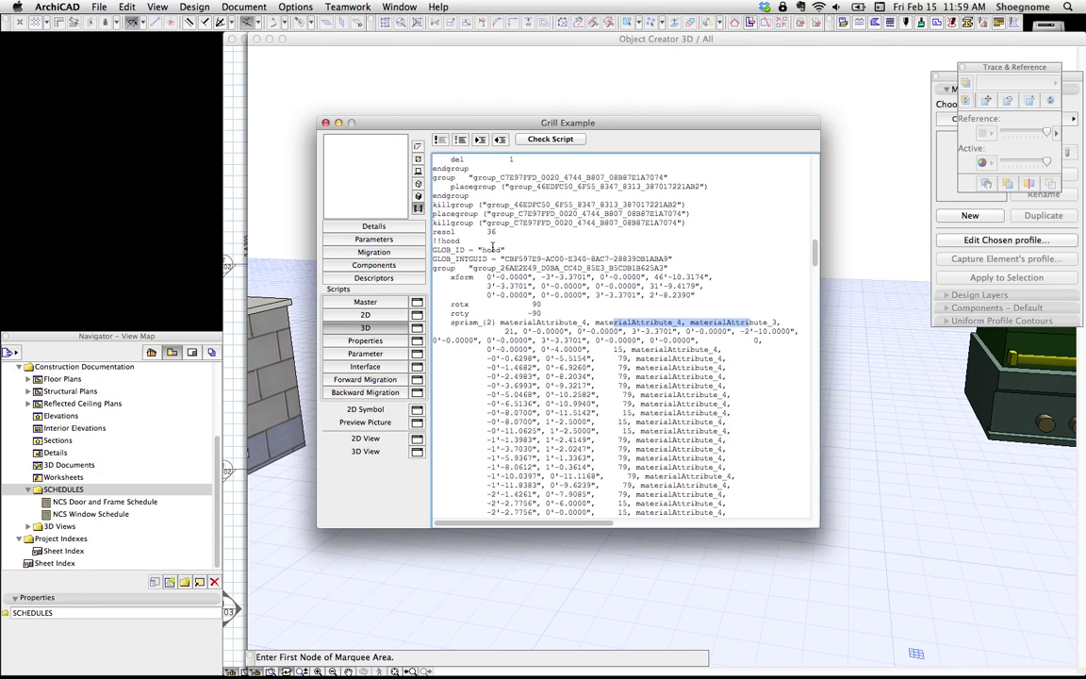
{"action": "double_click", "coordinate": [491, 250]}
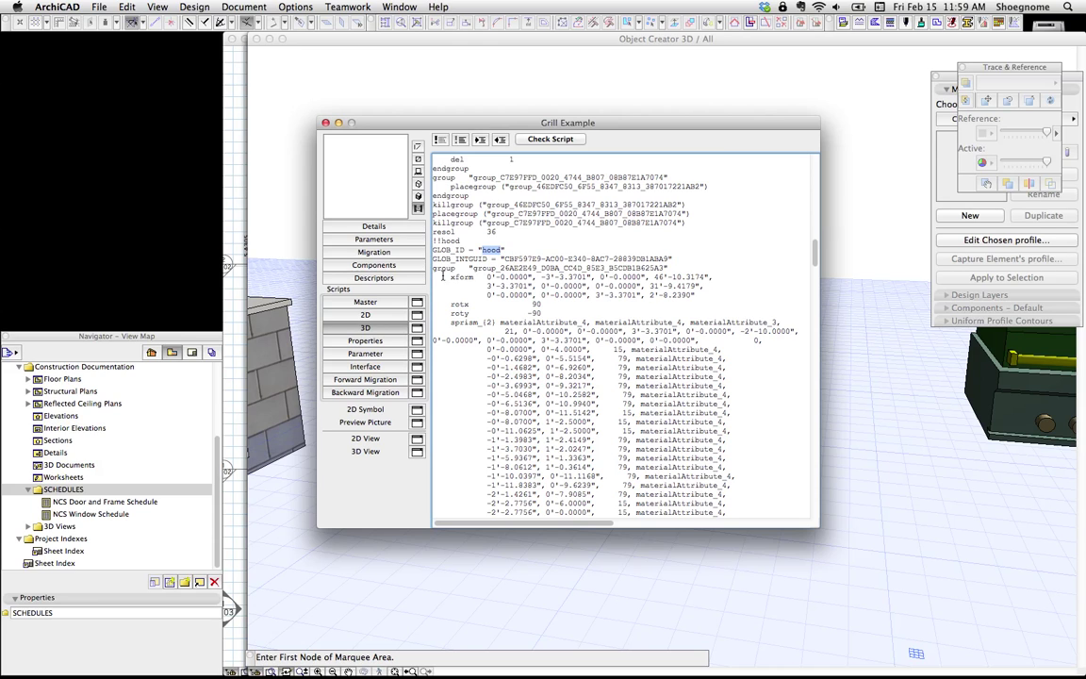
{"action": "left_click", "coordinate": [389, 231]}
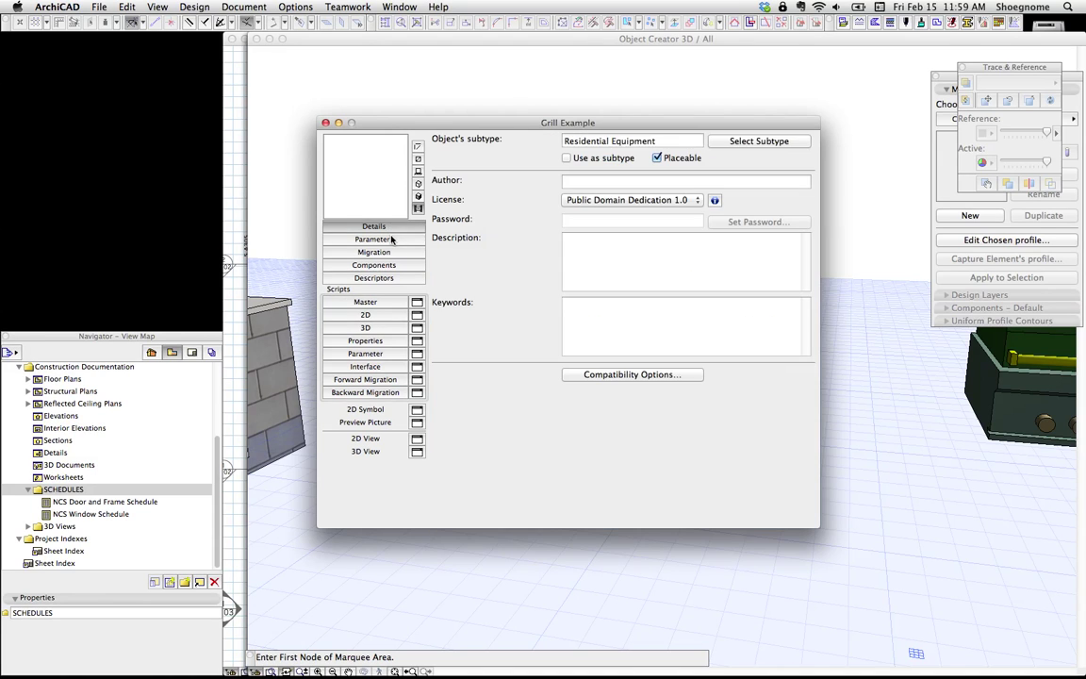
Step: Review the Grill Example parameter list and material settings, then close the editor and save
{"action": "left_click", "coordinate": [391, 239]}
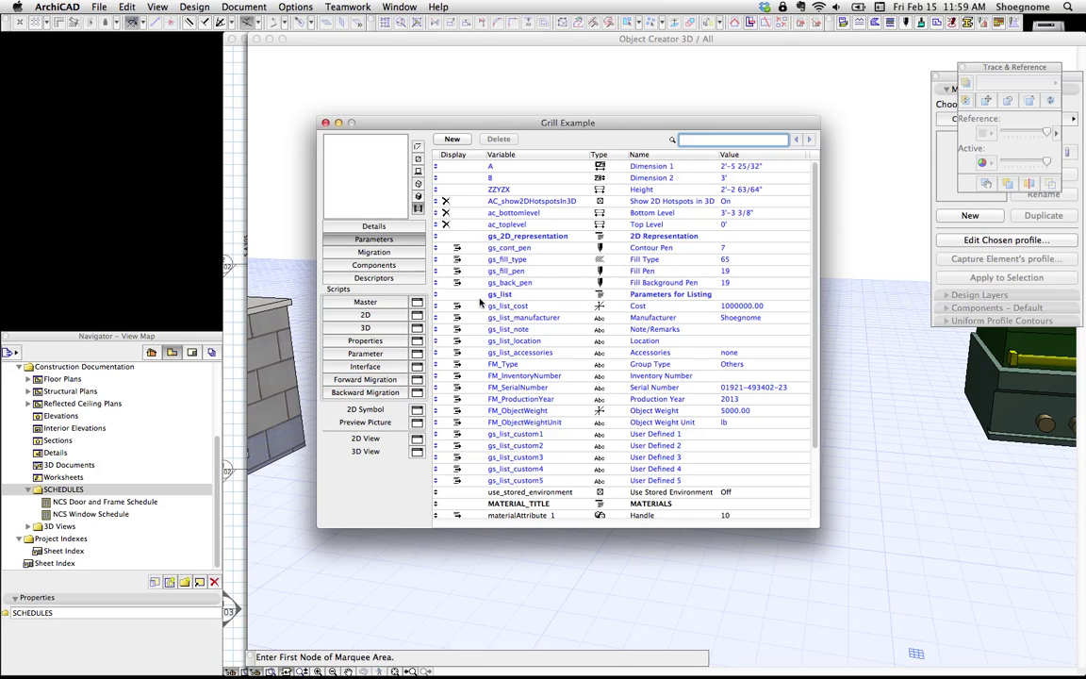
{"action": "scroll", "coordinate": [502, 314], "scroll_direction": "down", "scroll_amount": 2}
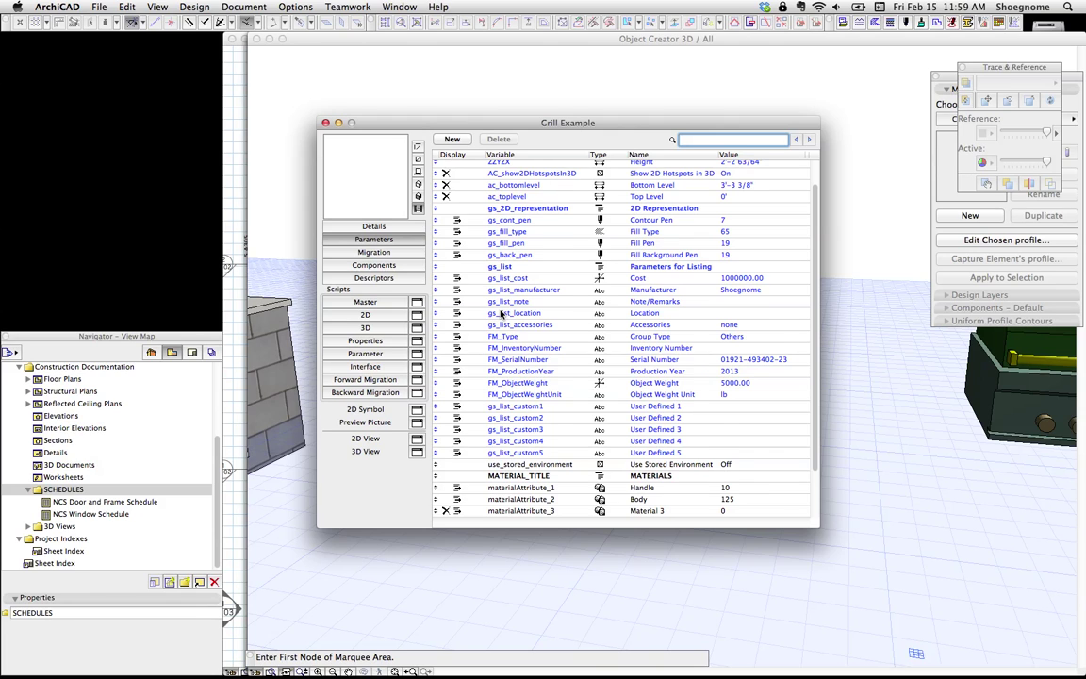
{"action": "scroll", "coordinate": [501, 314], "scroll_direction": "down", "scroll_amount": 5}
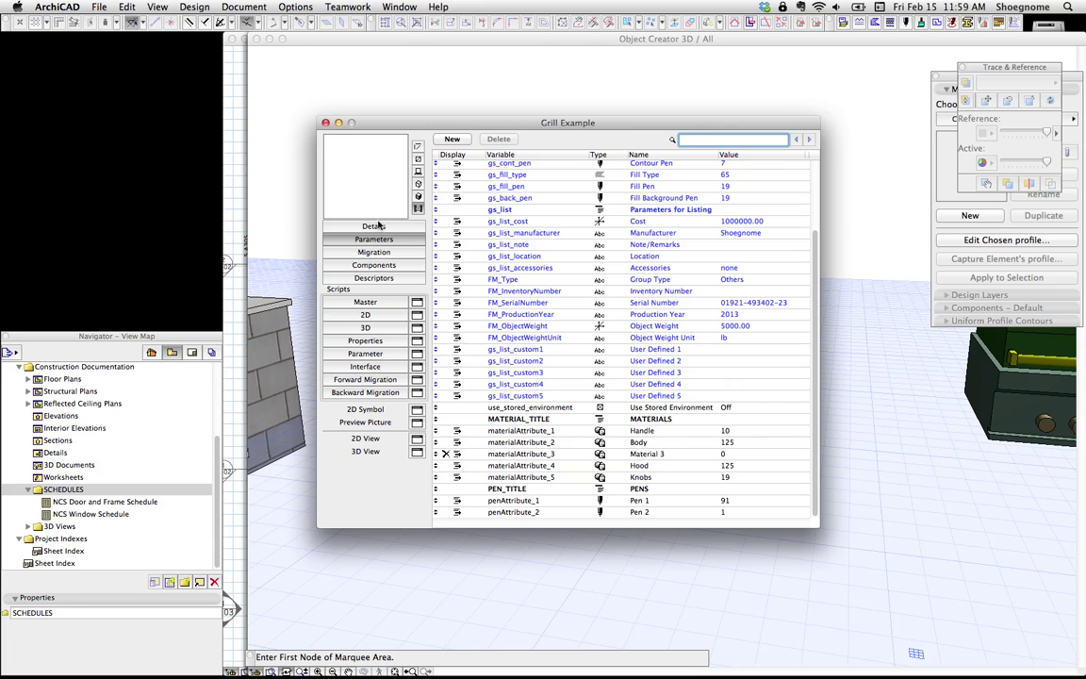
{"action": "left_click", "coordinate": [375, 227]}
{"action": "left_click", "coordinate": [369, 240]}
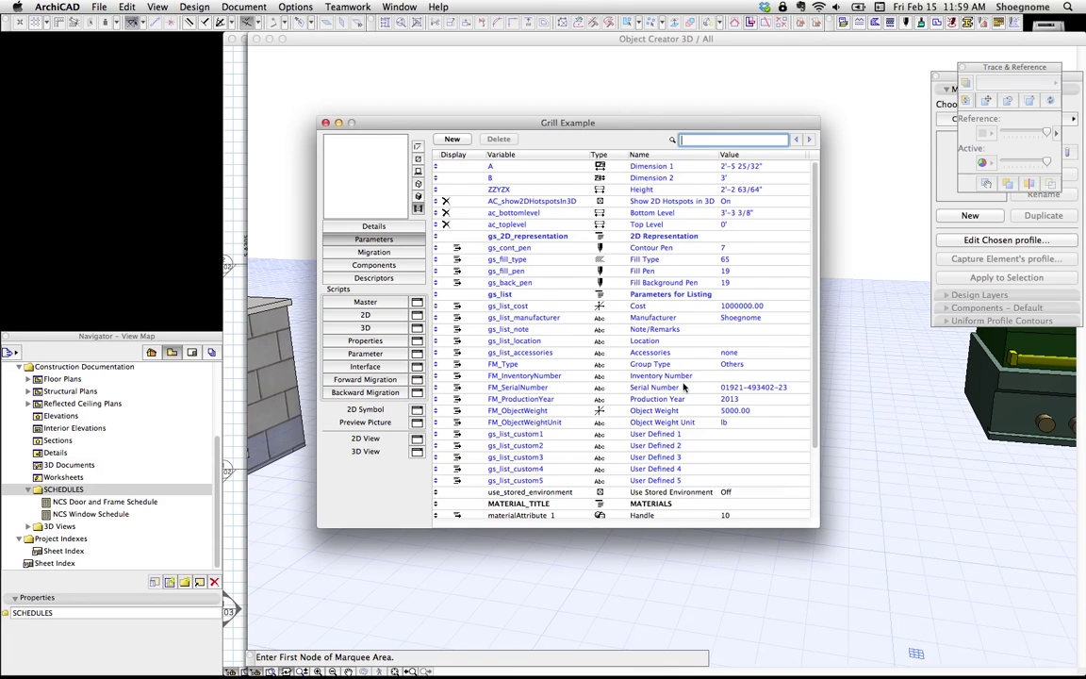
{"action": "scroll", "coordinate": [608, 377], "scroll_direction": "down", "scroll_amount": 3}
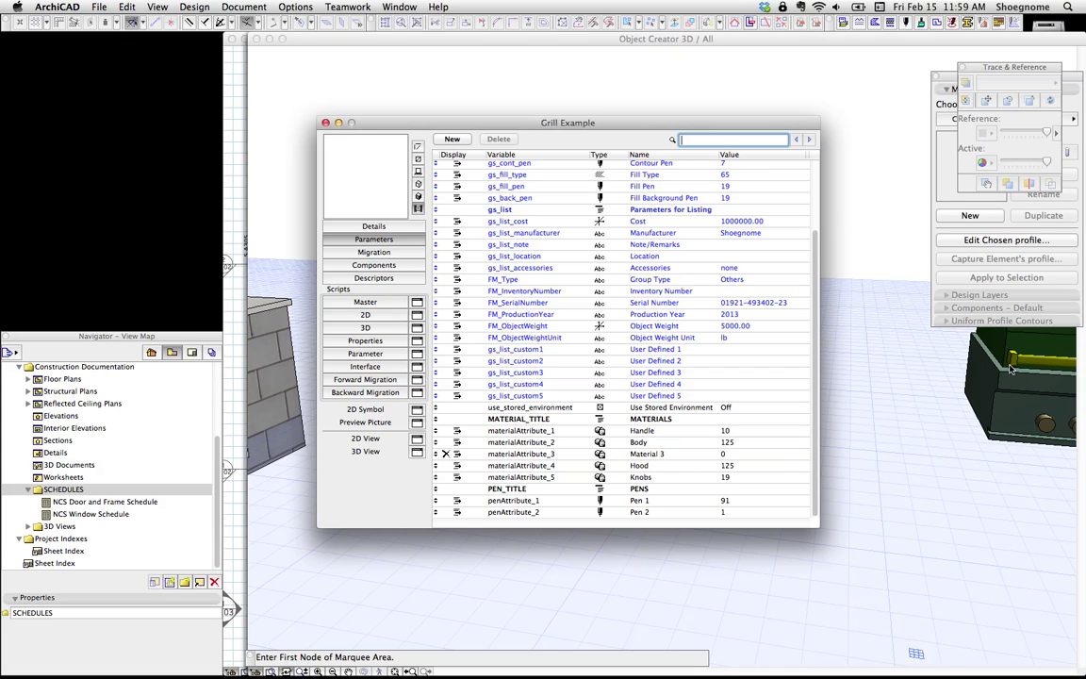
{"action": "left_click", "coordinate": [326, 123]}
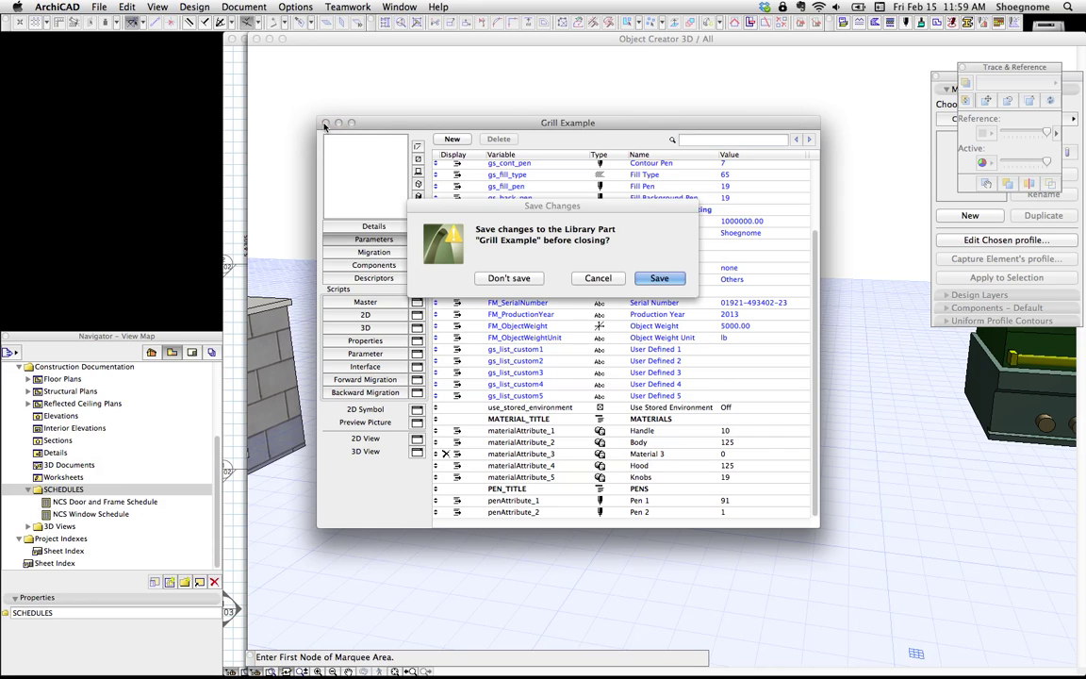
{"action": "left_click", "coordinate": [592, 251]}
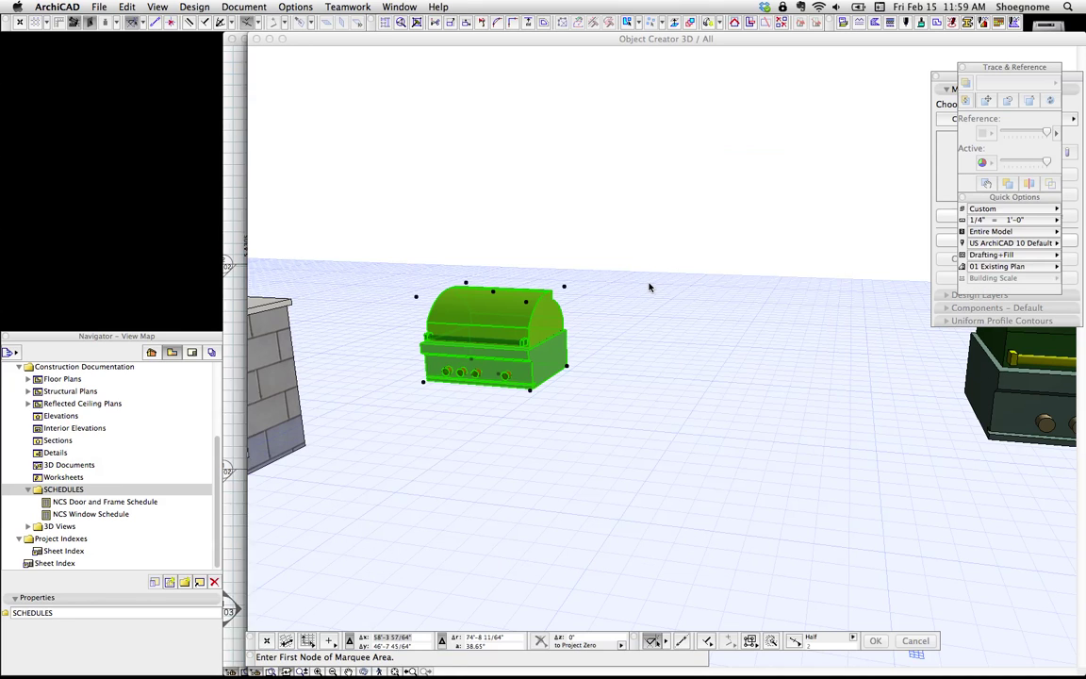